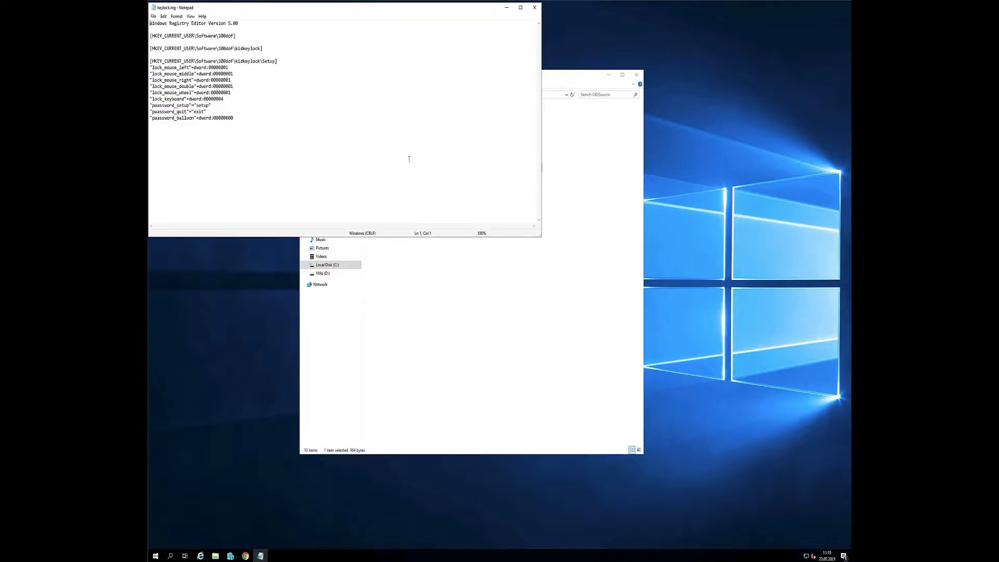
Review the password settings in keylock.reg and close the file.
{"action": "left_click_drag", "start_coordinate": [215, 111], "coordinate": [150, 112]}
{"action": "left_click", "coordinate": [535, 8]}
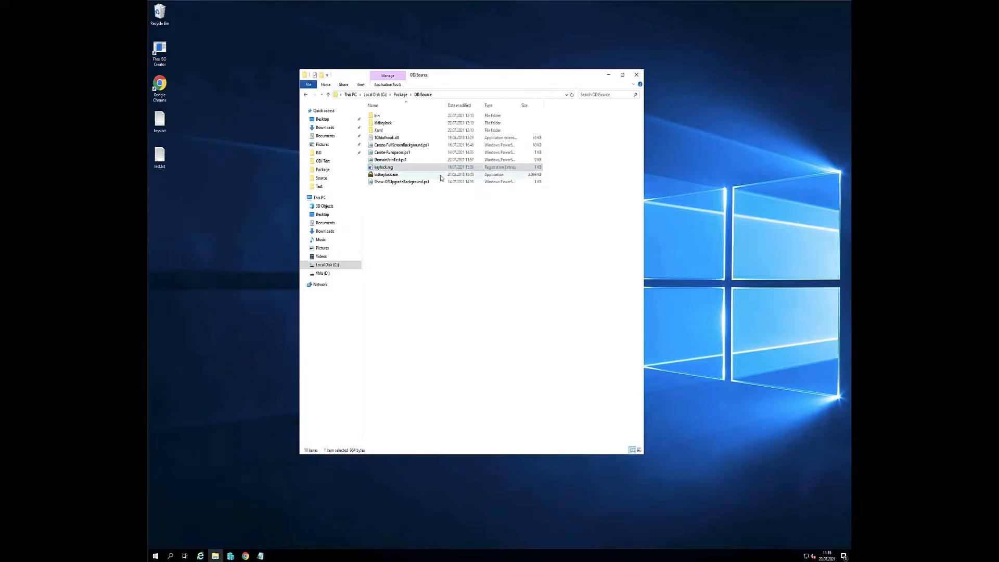
{"action": "left_click", "coordinate": [407, 214]}
Open DomainJoinTest.ps1 for editing, review its SourcePath and LogPath parameters, and close the script.
{"action": "right_click", "coordinate": [390, 163]}
{"action": "left_click", "coordinate": [422, 184]}
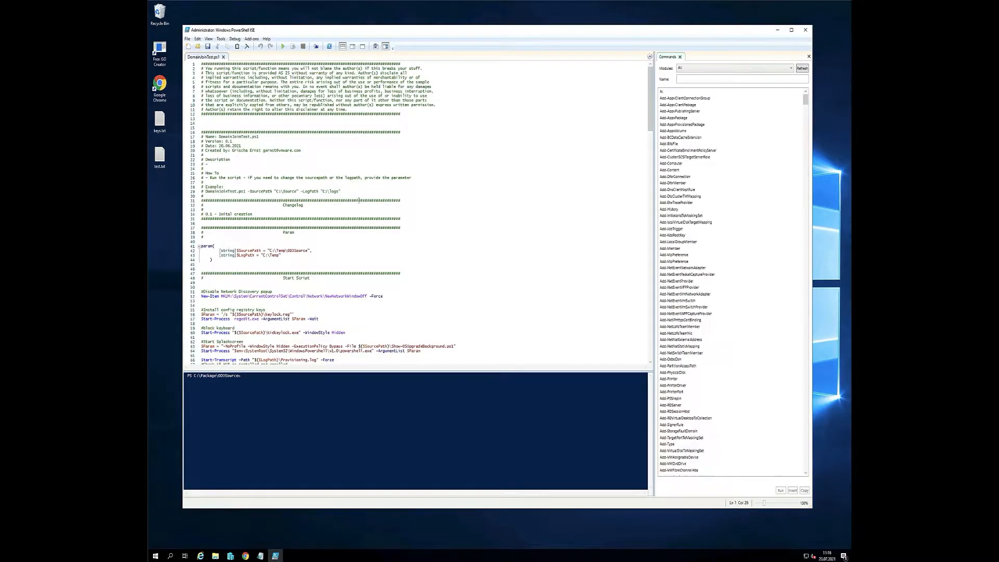
{"action": "mouse_move", "coordinate": [213, 246]}
{"action": "left_mouse_down"}
{"action": "mouse_move", "coordinate": [313, 253]}
{"action": "mouse_move", "coordinate": [220, 251]}
{"action": "left_mouse_up"}
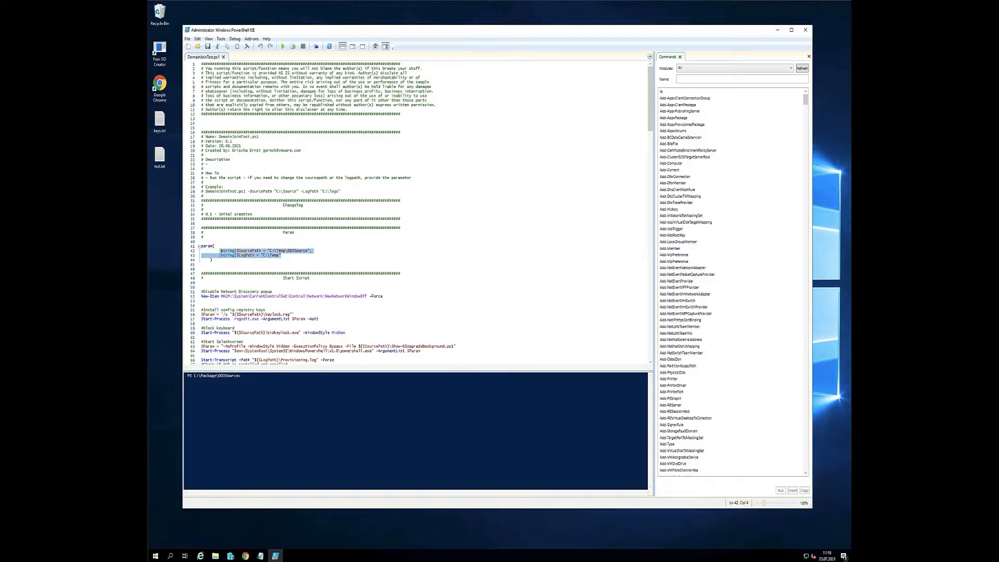
{"action": "left_click", "coordinate": [319, 258]}
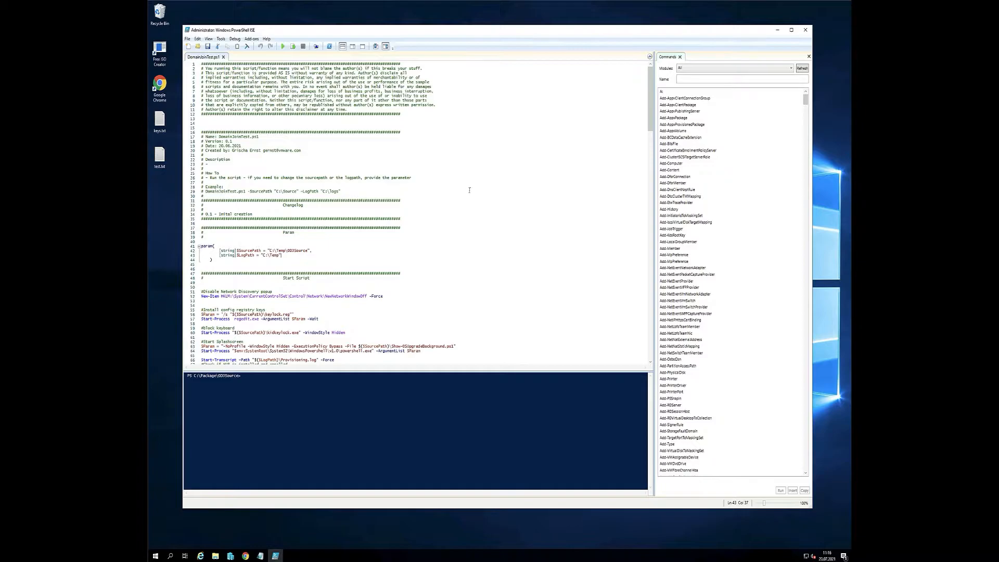
{"action": "left_click", "coordinate": [805, 30]}
{"action": "left_click", "coordinate": [428, 227]}
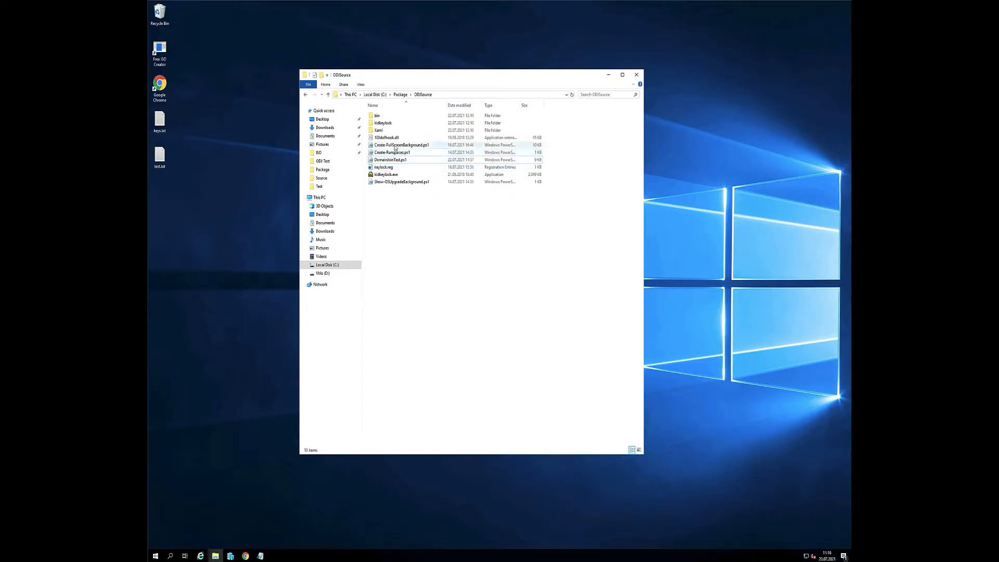
Open Create-FullScreenBackground.ps1 for editing, review the TextArray sentences and the main greeting text, and close the script.
{"action": "right_click", "coordinate": [390, 146]}
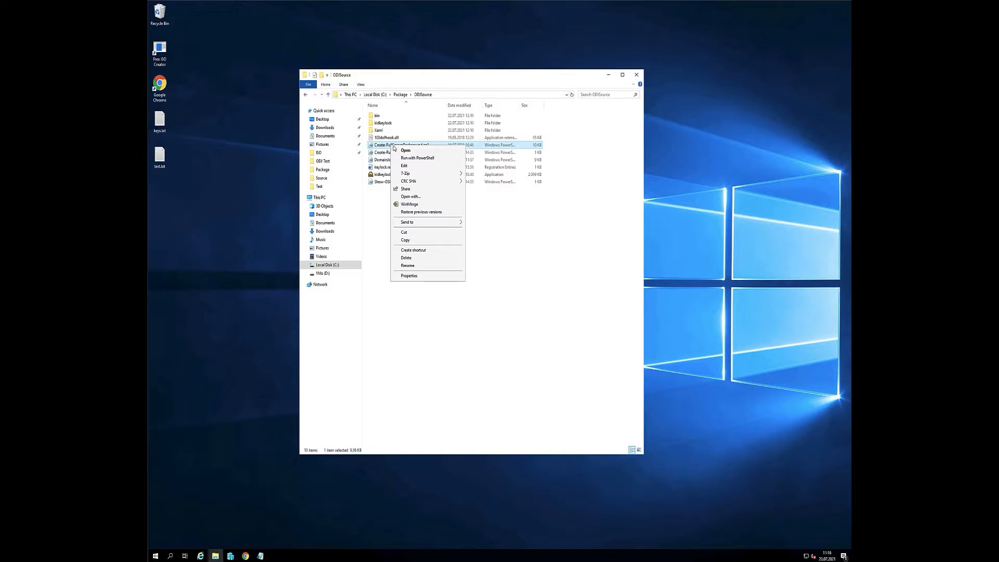
{"action": "left_click", "coordinate": [405, 166]}
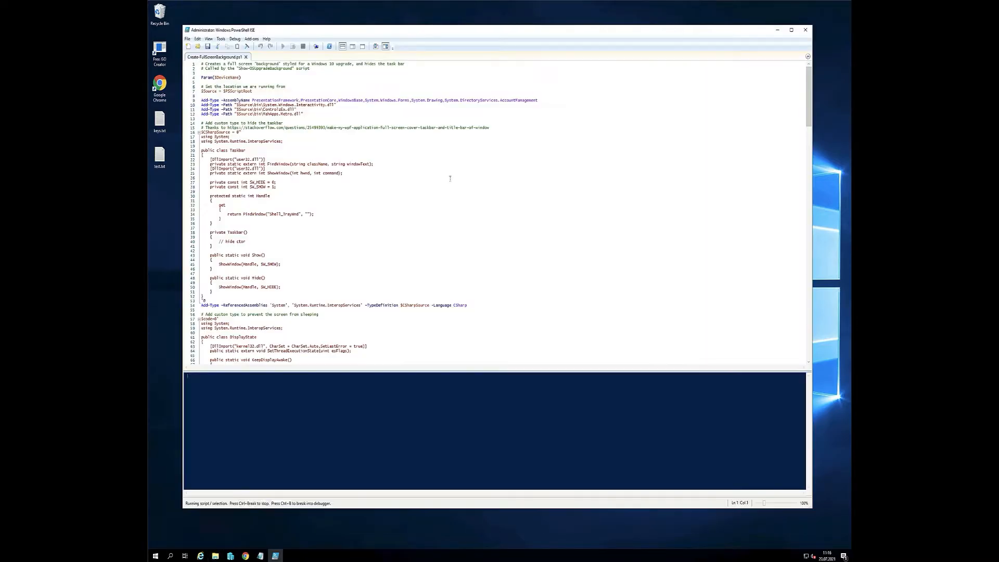
{"action": "scroll", "coordinate": [366, 200], "scroll_direction": "down", "scroll_amount": 20}
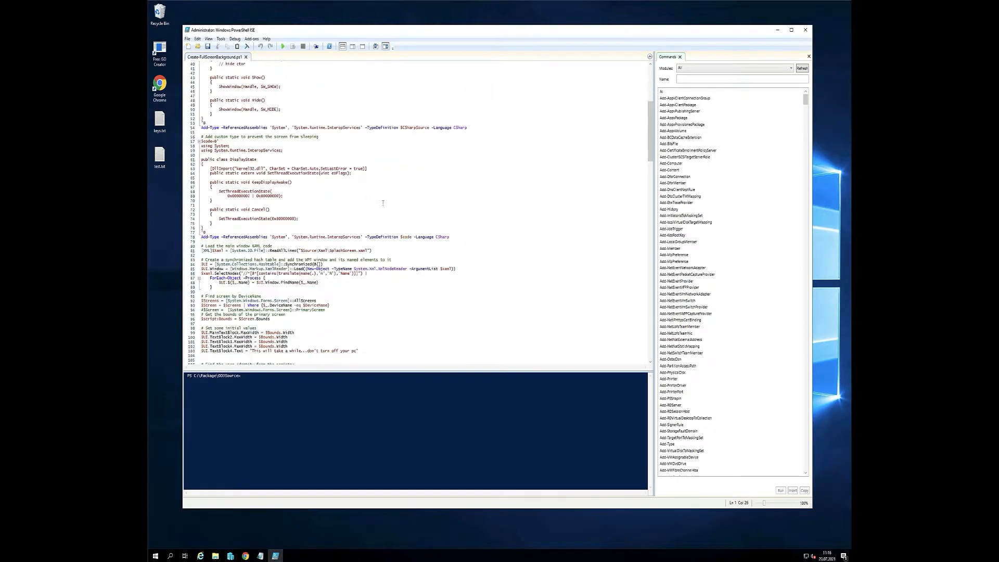
{"action": "scroll", "coordinate": [389, 201], "scroll_direction": "down", "scroll_amount": 1}
{"action": "scroll", "coordinate": [389, 200], "scroll_direction": "down", "scroll_amount": 4}
{"action": "left_click_drag", "start_coordinate": [190, 187], "coordinate": [181, 226]}
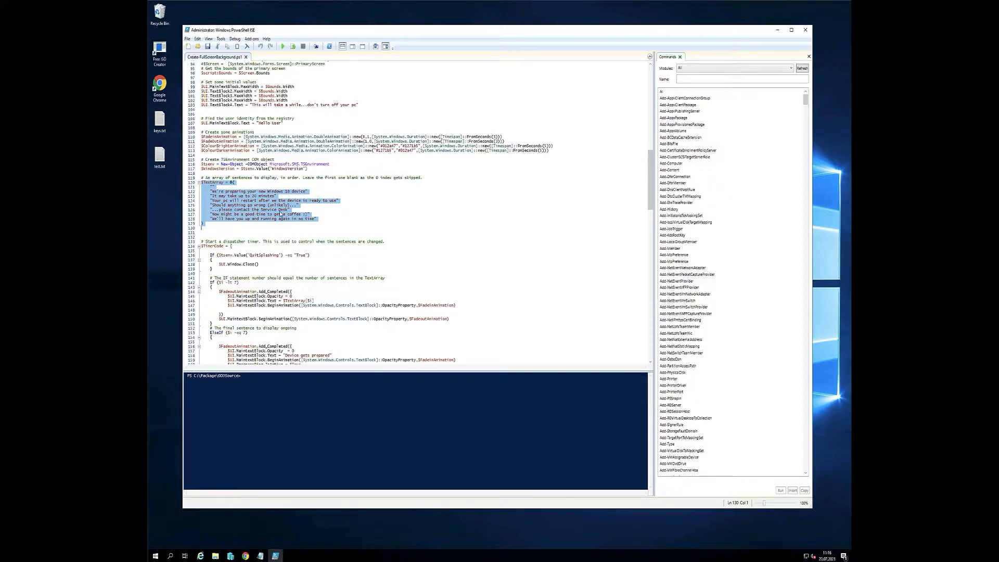
{"action": "left_click", "coordinate": [359, 213]}
{"action": "left_click_drag", "start_coordinate": [289, 124], "coordinate": [200, 123]}
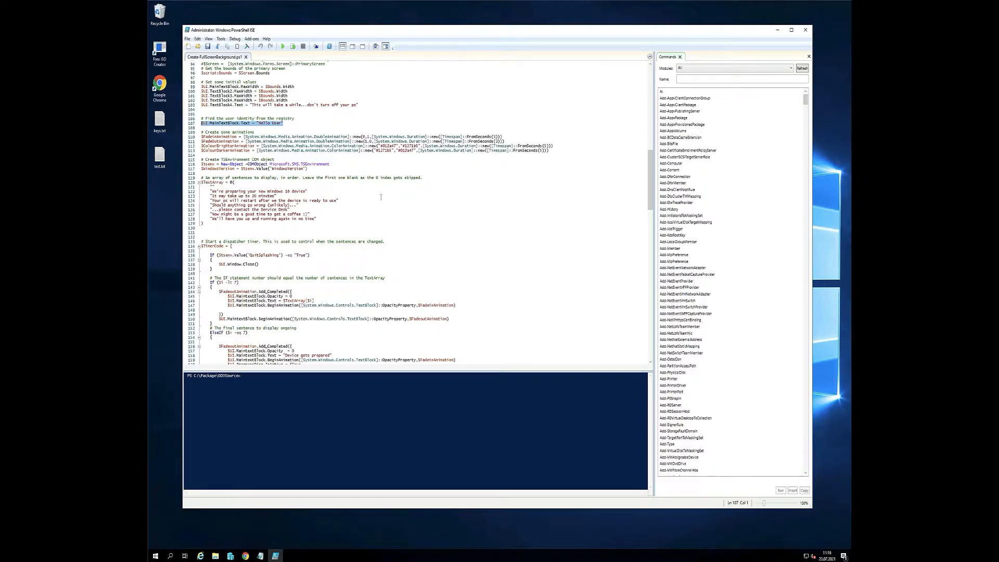
{"action": "left_click", "coordinate": [399, 204]}
{"action": "left_click", "coordinate": [806, 31]}
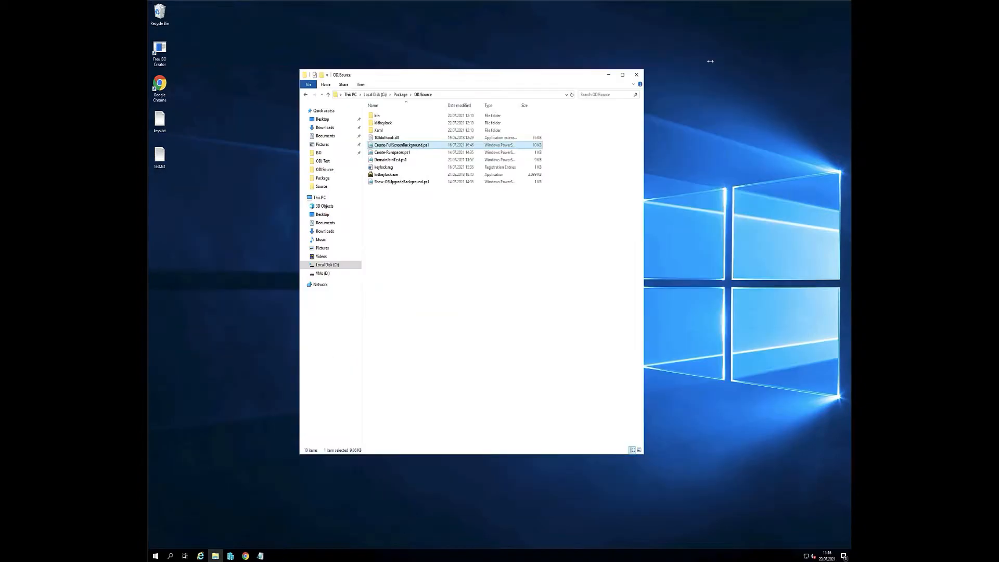
Compress the ODJSource folder, dummy.exe and install.ps1 in C:\Package into Package.zip with 7-Zip.
{"action": "left_click", "coordinate": [400, 95]}
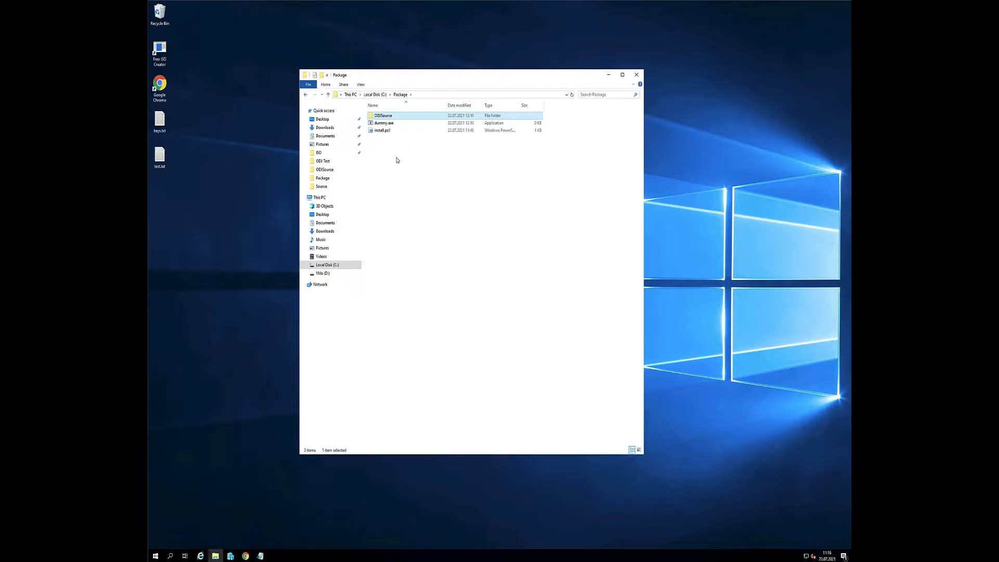
{"action": "left_click", "coordinate": [381, 137]}
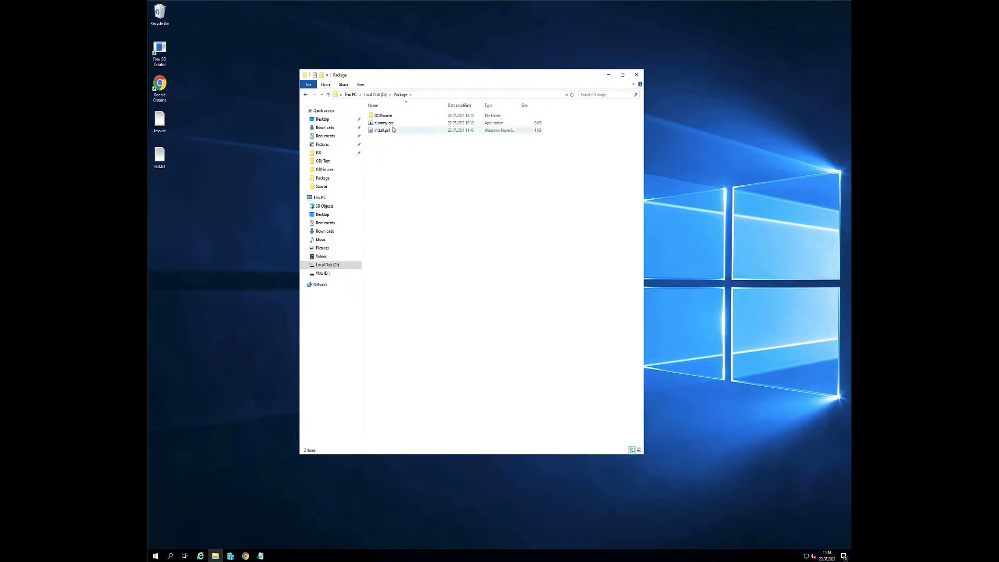
{"action": "key", "text": "ctrl+a"}
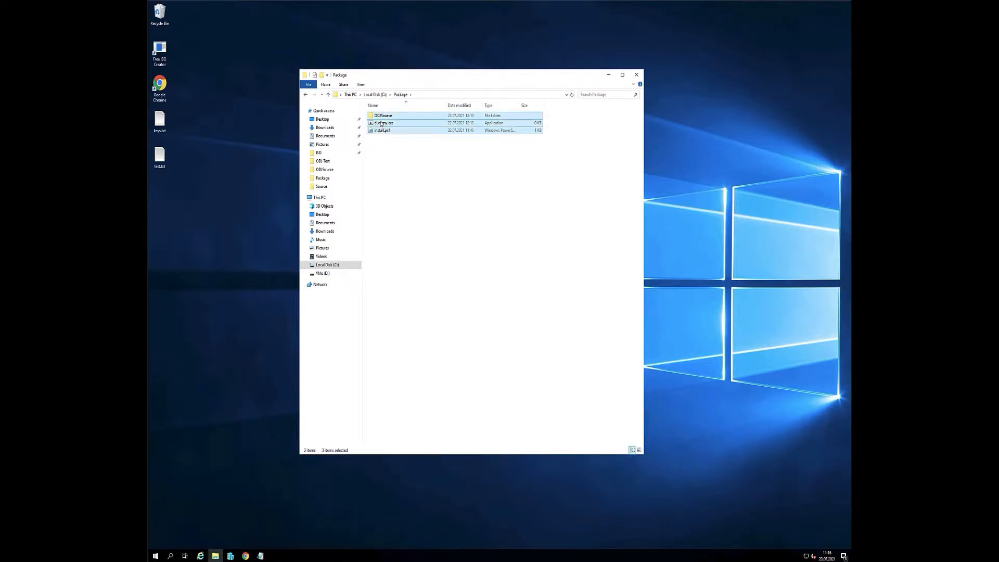
{"action": "right_click", "coordinate": [381, 123]}
{"action": "mouse_move", "coordinate": [419, 127]}
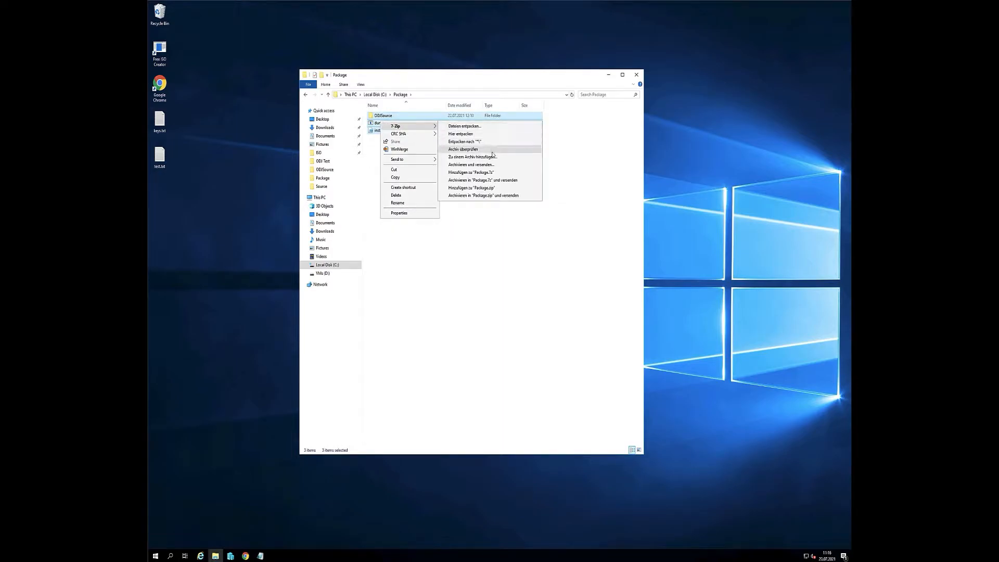
{"action": "left_click", "coordinate": [488, 188]}
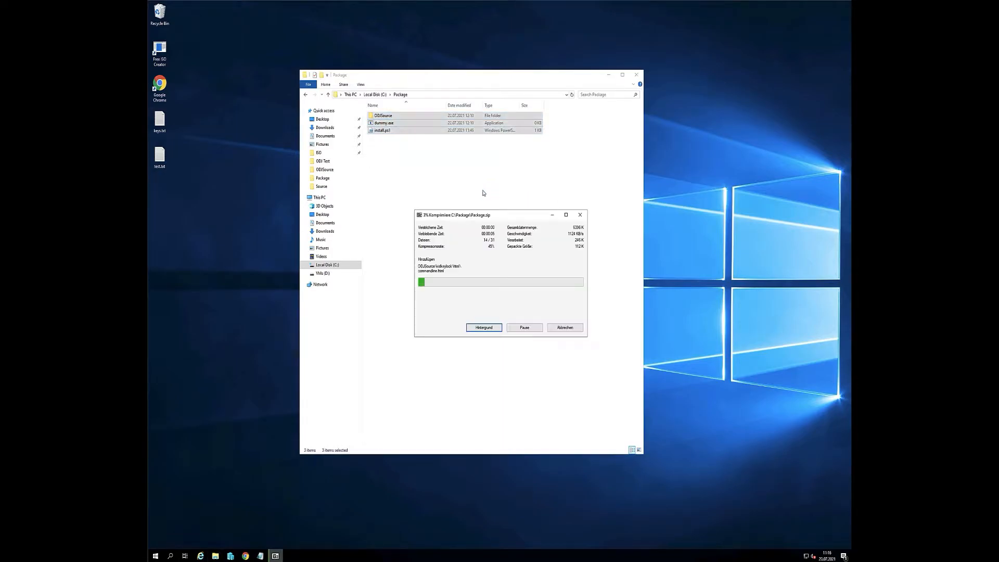
{"action": "left_click", "coordinate": [468, 240]}
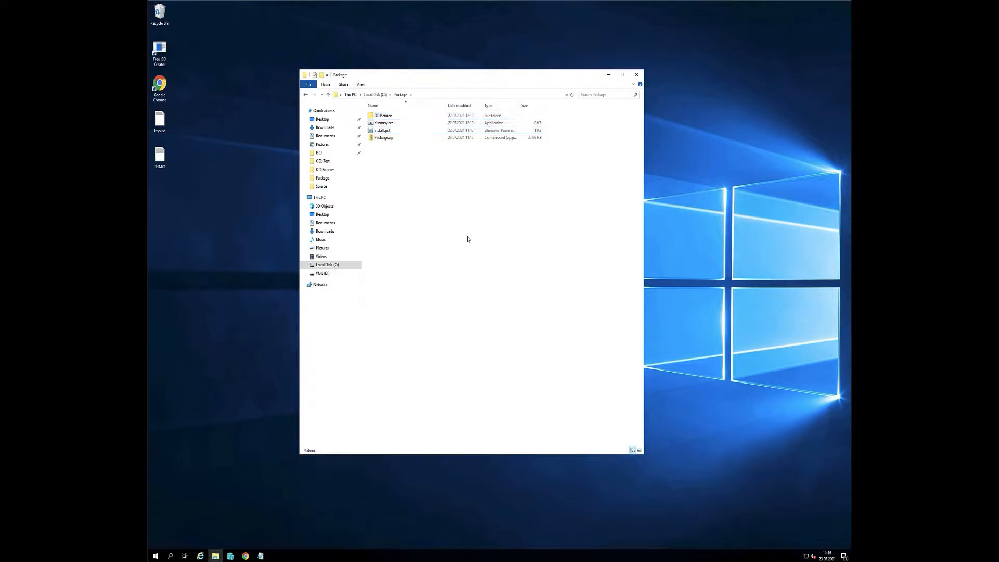
Switch to the Workspace ONE UEM console in Chrome and start uploading an application file for a new internal app.
{"action": "left_click", "coordinate": [245, 556]}
{"action": "left_click", "coordinate": [328, 115]}
{"action": "left_click", "coordinate": [331, 132]}
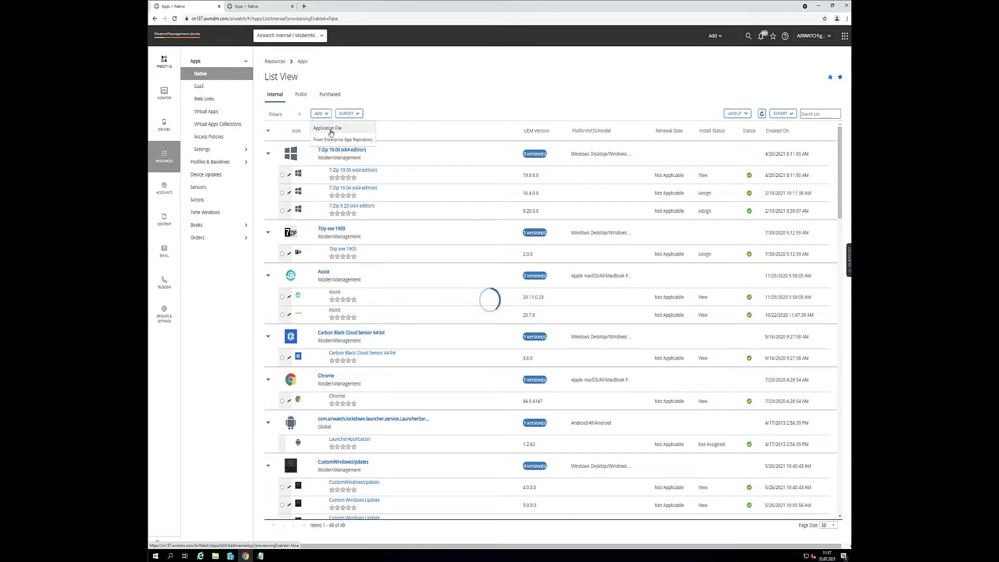
{"action": "left_click", "coordinate": [564, 110]}
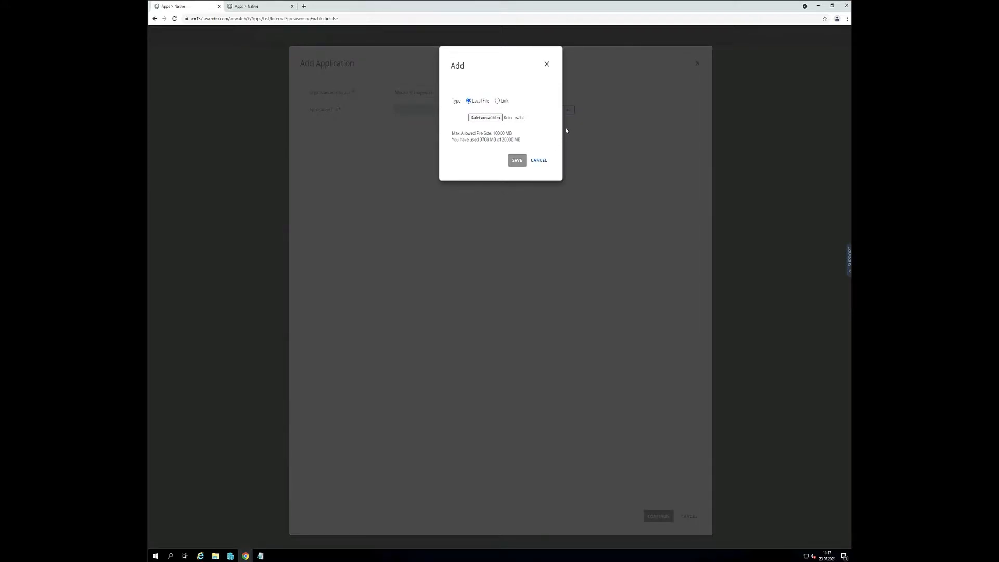
Upload the local file Package.zip from C:\Package as the application file and continue to the application's details.
{"action": "left_click", "coordinate": [483, 119]}
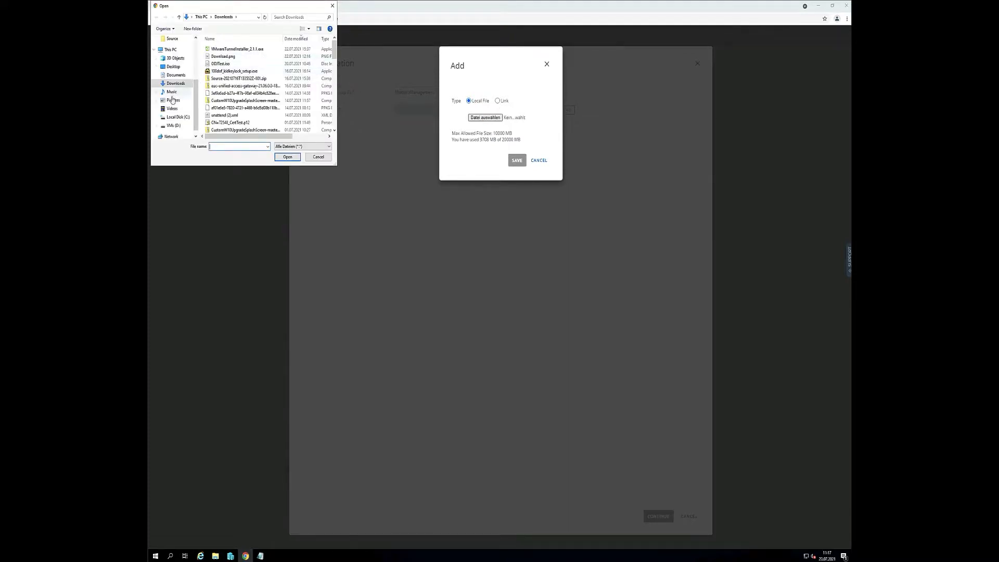
{"action": "left_click", "coordinate": [175, 118]}
{"action": "double_click", "coordinate": [232, 57]}
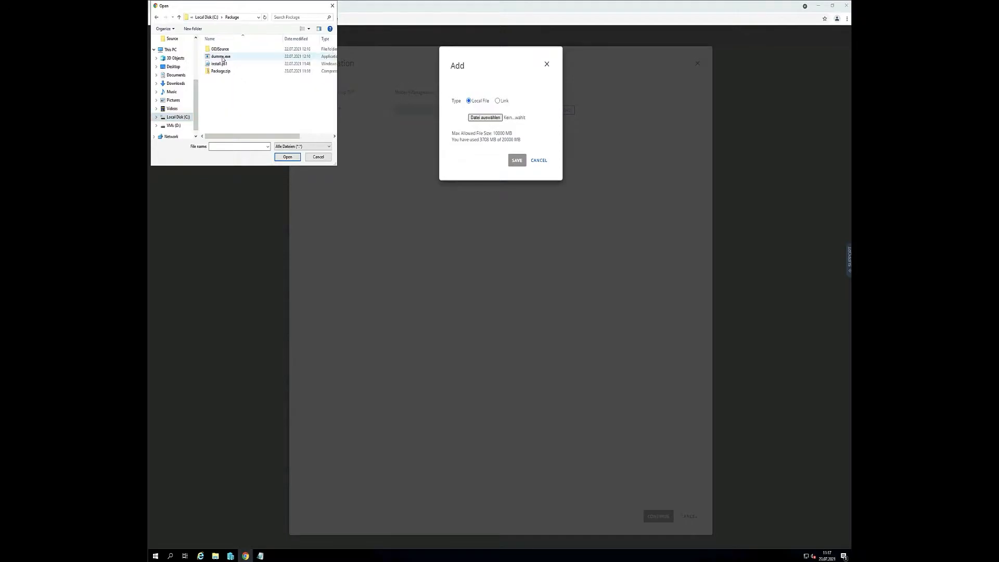
{"action": "double_click", "coordinate": [221, 71]}
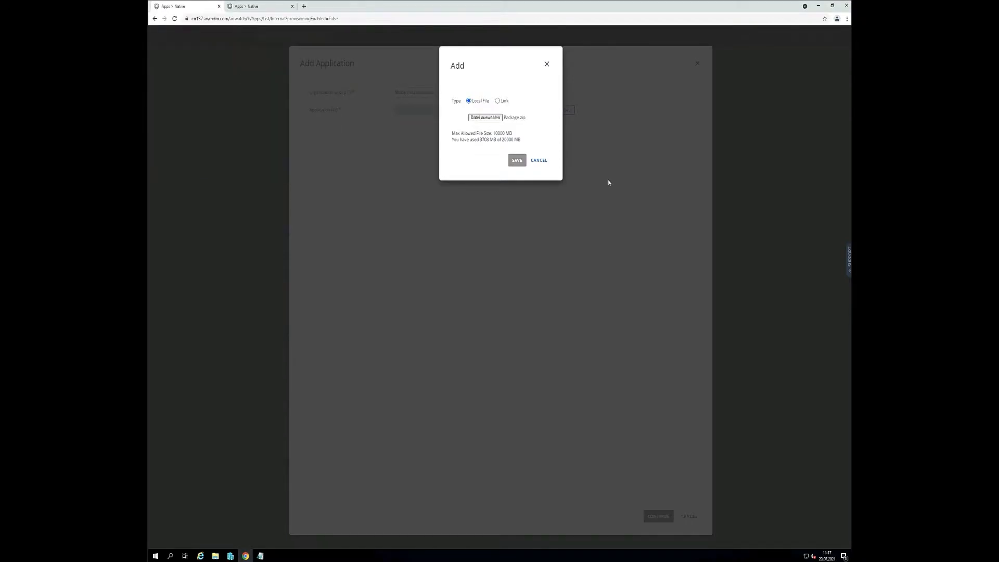
{"action": "left_click", "coordinate": [520, 161]}
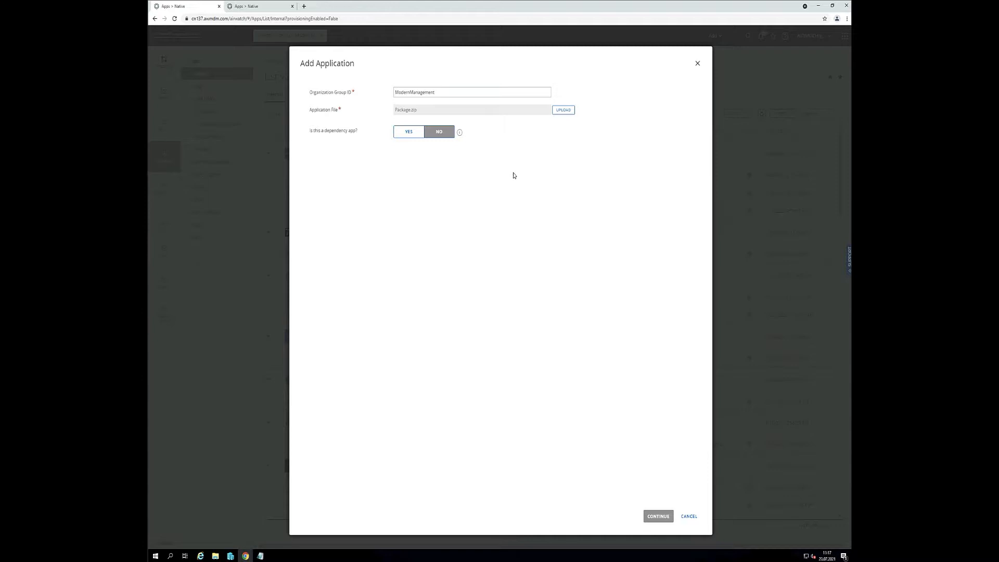
{"action": "left_click", "coordinate": [658, 516]}
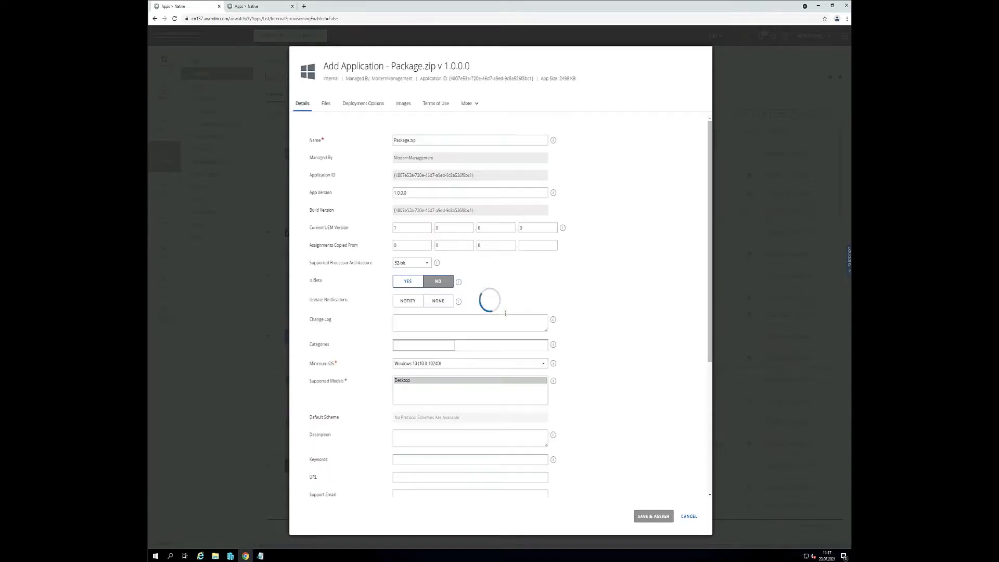
Name the application "Offline Domain Join Checker".
{"action": "left_click_drag", "start_coordinate": [416, 140], "coordinate": [377, 139]}
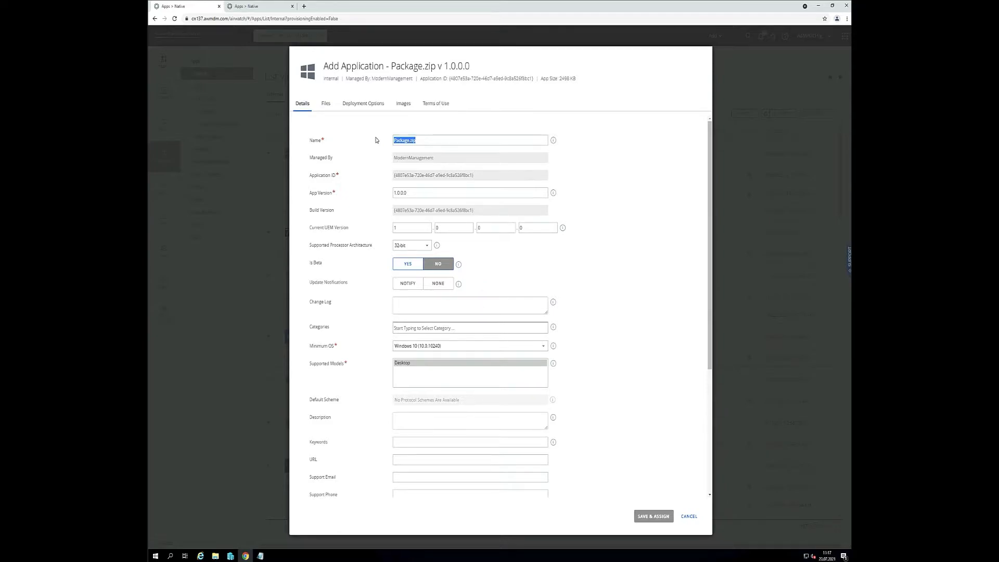
{"action": "type", "text": "Offline"}
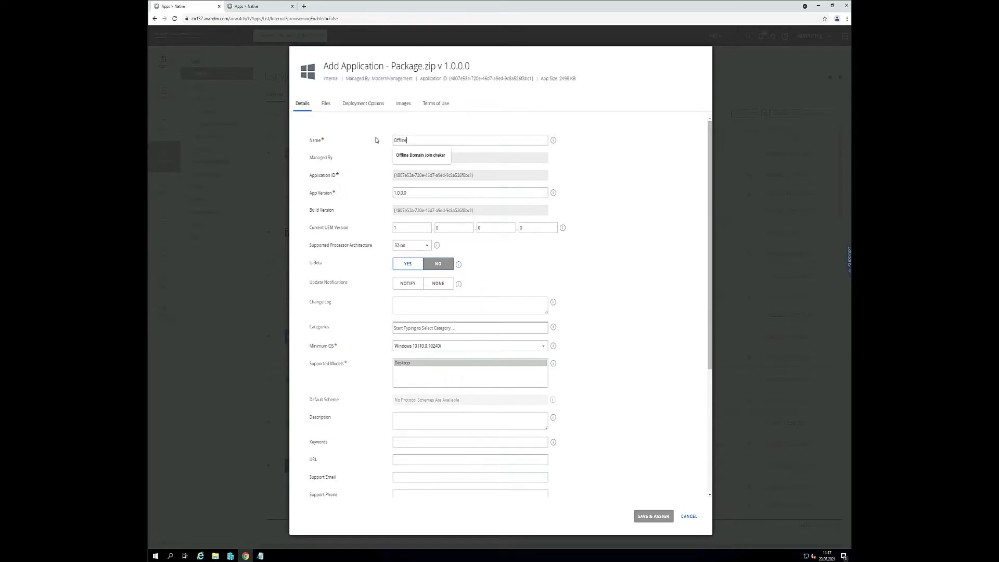
{"action": "type", "text": " Domain Join Checker"}
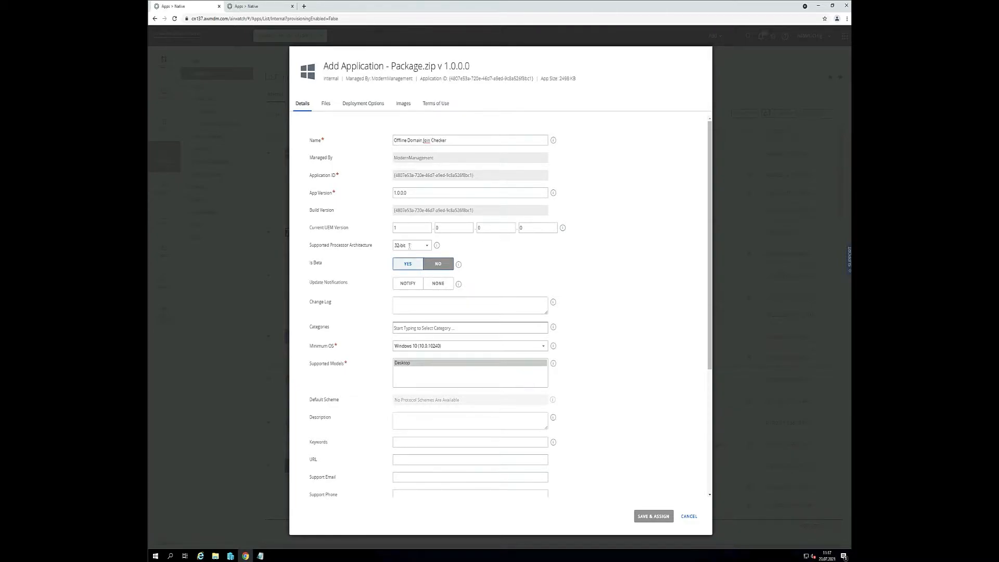
Copy the uninstall command "cmd.exe /c rmdir C:\Temp\ODJsource /S/Q" from test.txt into the application's Uninstall Command.
{"action": "left_click", "coordinate": [326, 104]}
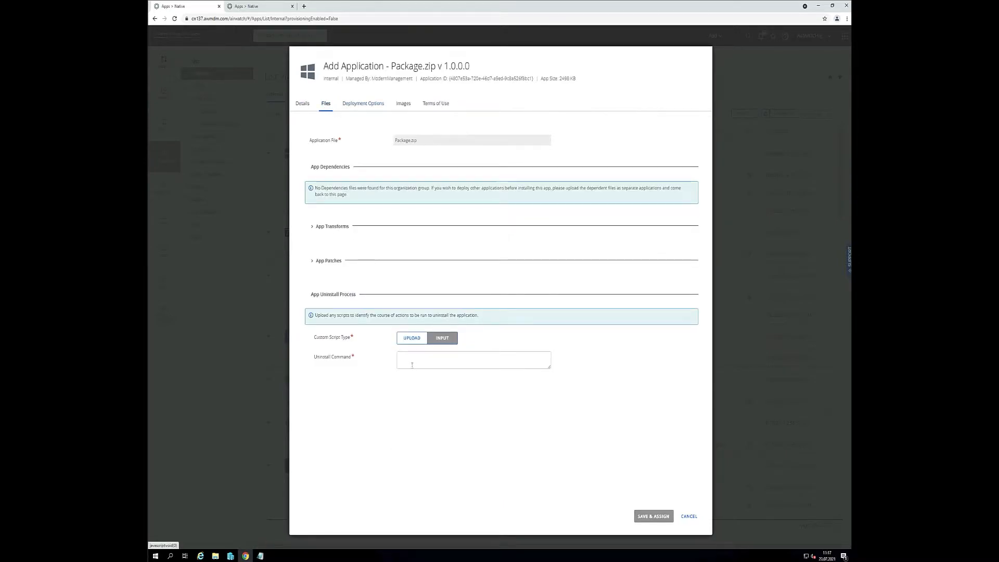
{"action": "mouse_move", "coordinate": [258, 557]}
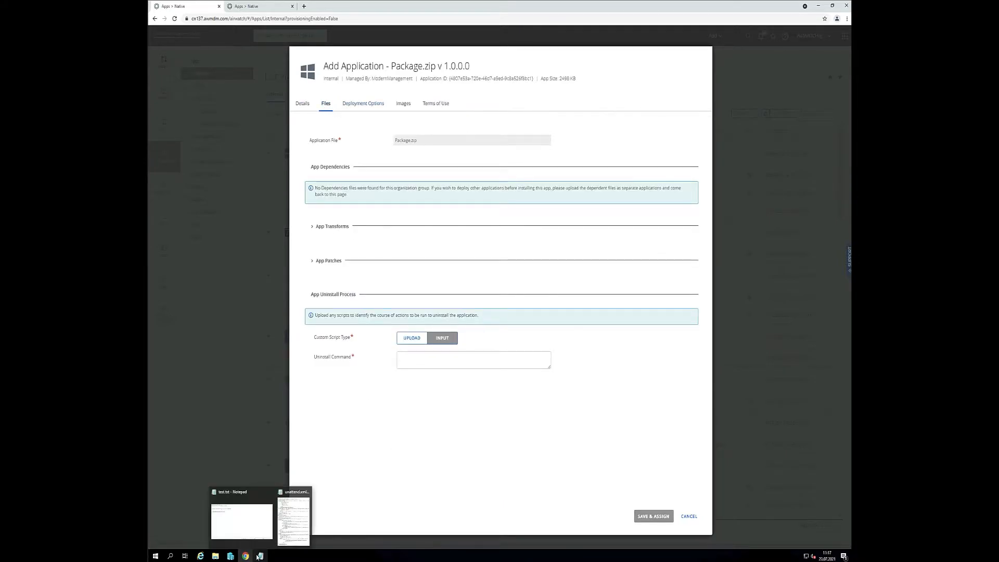
{"action": "left_click", "coordinate": [241, 518]}
{"action": "left_click_drag", "start_coordinate": [257, 25], "coordinate": [155, 18]}
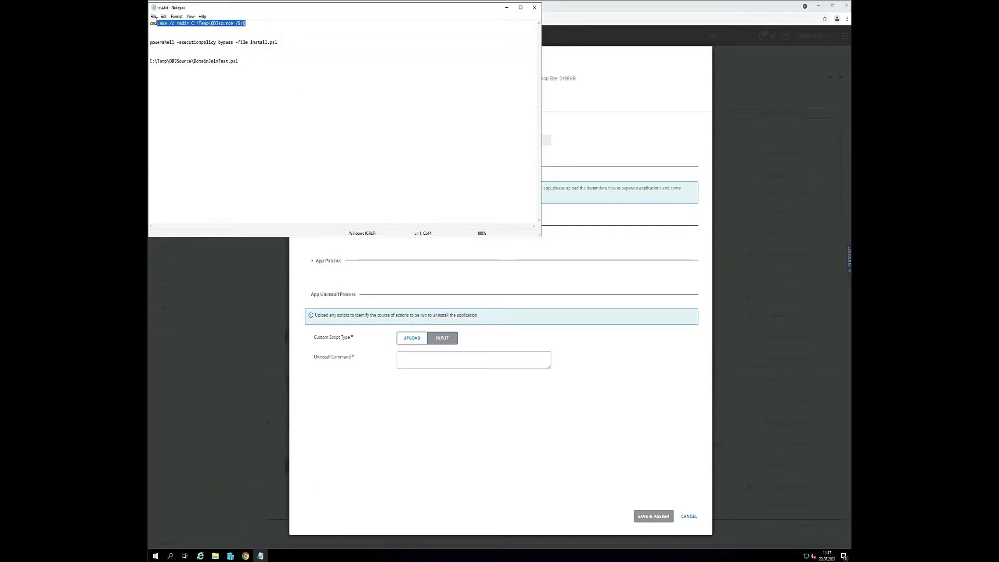
{"action": "left_click_drag", "start_coordinate": [333, 27], "coordinate": [149, 23]}
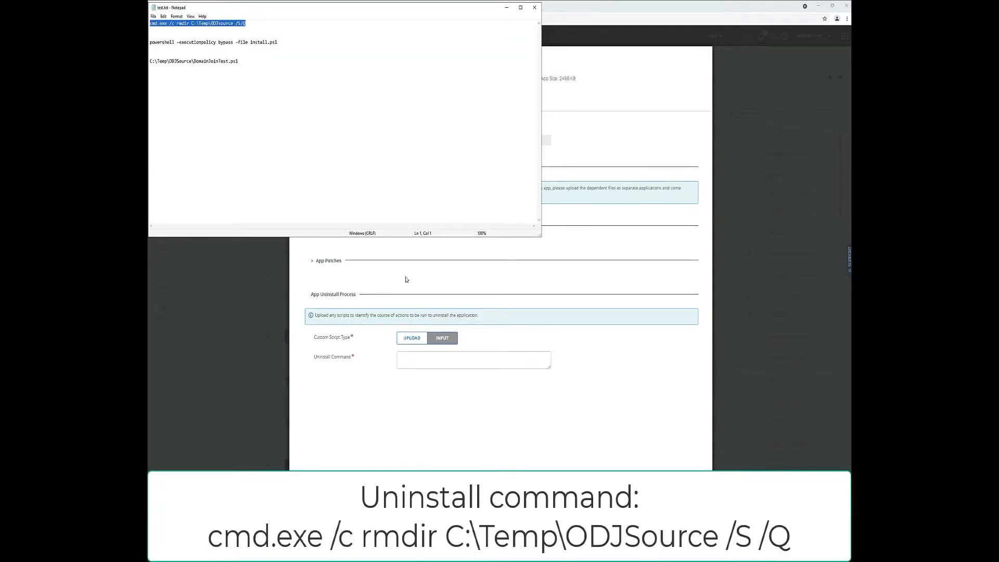
{"action": "key", "text": "ctrl+c"}
{"action": "left_click", "coordinate": [432, 359]}
{"action": "key", "text": "ctrl+v"}
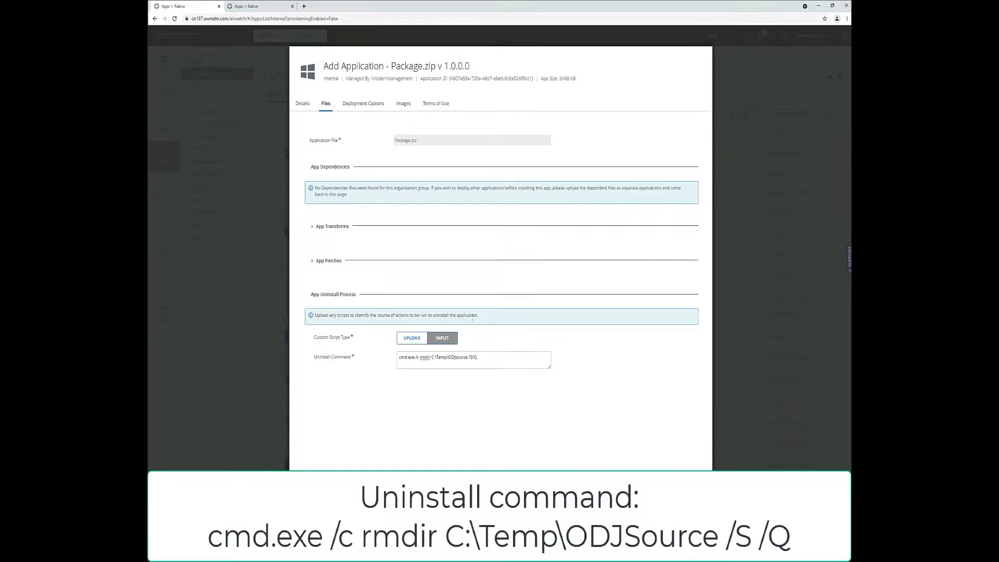
{"action": "key", "text": "BackSpace"}
Set the Install Command in the deployment options to "powershell -executionpolicy bypass -file install.ps1".
{"action": "left_click", "coordinate": [367, 104]}
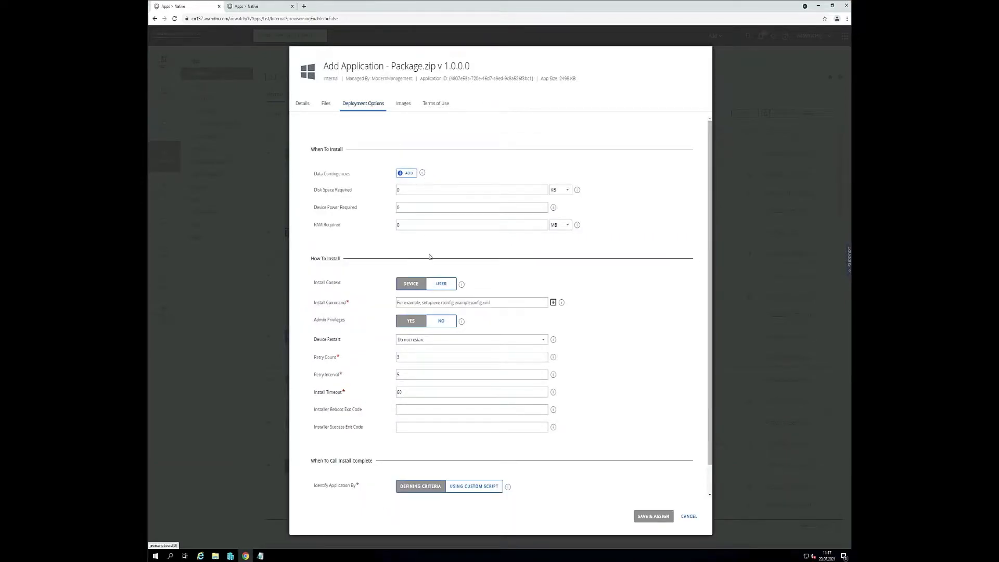
{"action": "left_click", "coordinate": [419, 302]}
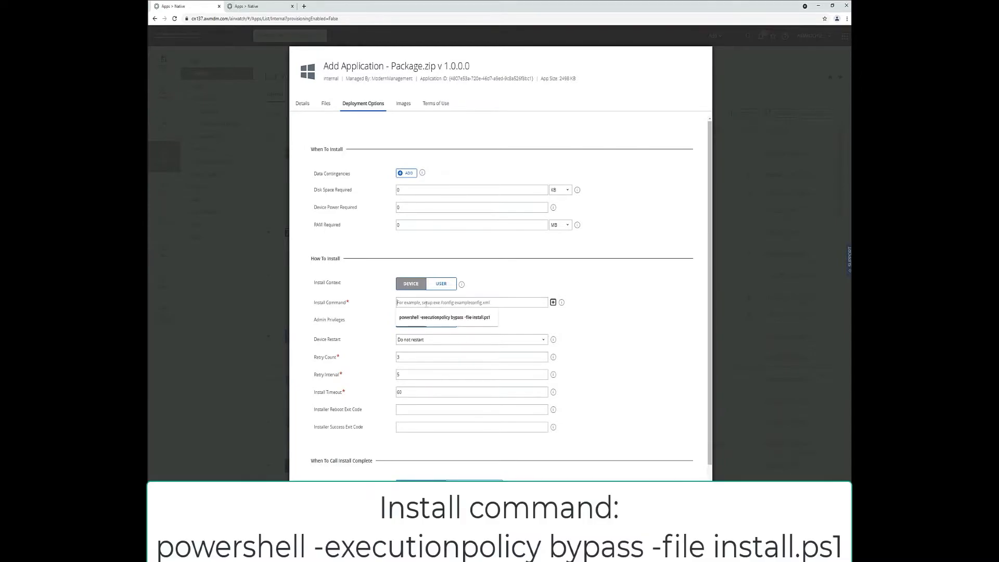
{"action": "left_click", "coordinate": [419, 317]}
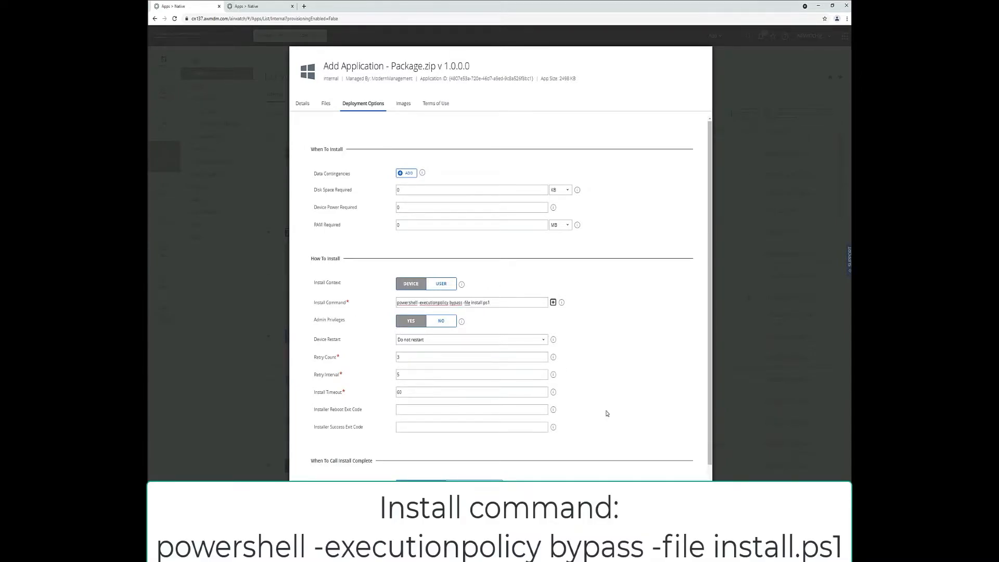
Add a "File exists" install-complete criterion with the path C:\Temp\ODJSource\DomainJoinTest.ps1 copied from test.txt.
{"action": "scroll", "coordinate": [607, 413], "scroll_direction": "down", "scroll_amount": 1}
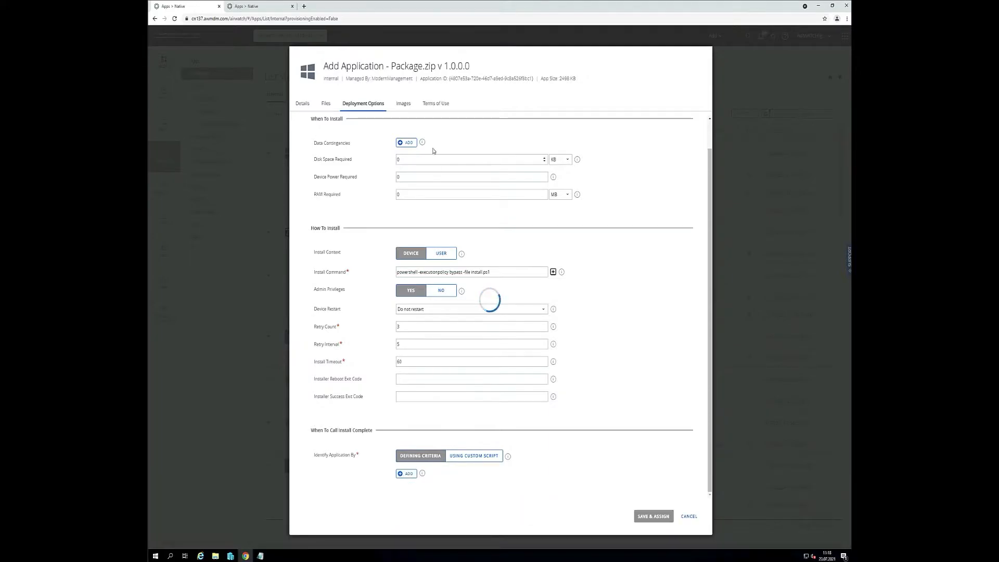
{"action": "left_click", "coordinate": [422, 94]}
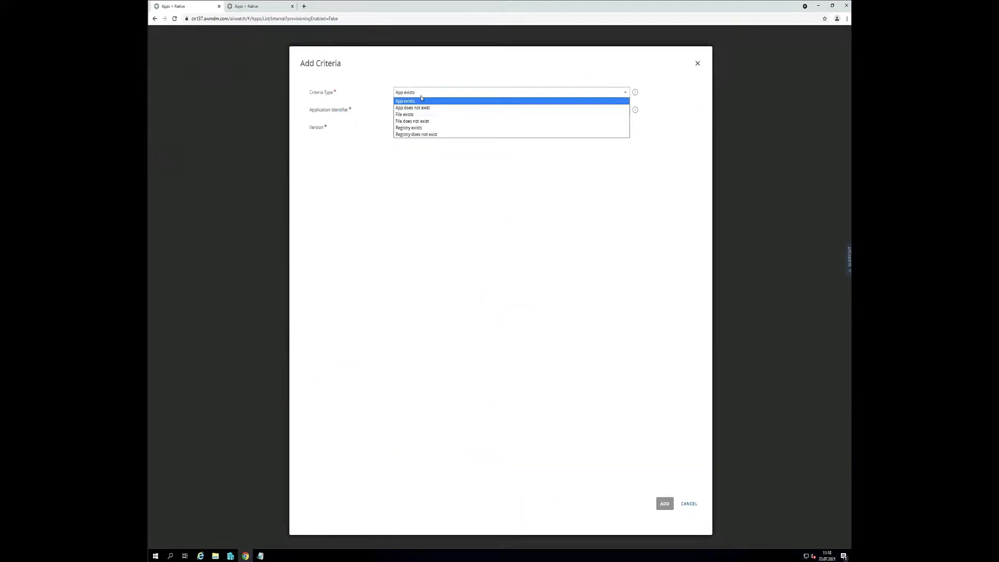
{"action": "left_click", "coordinate": [418, 114]}
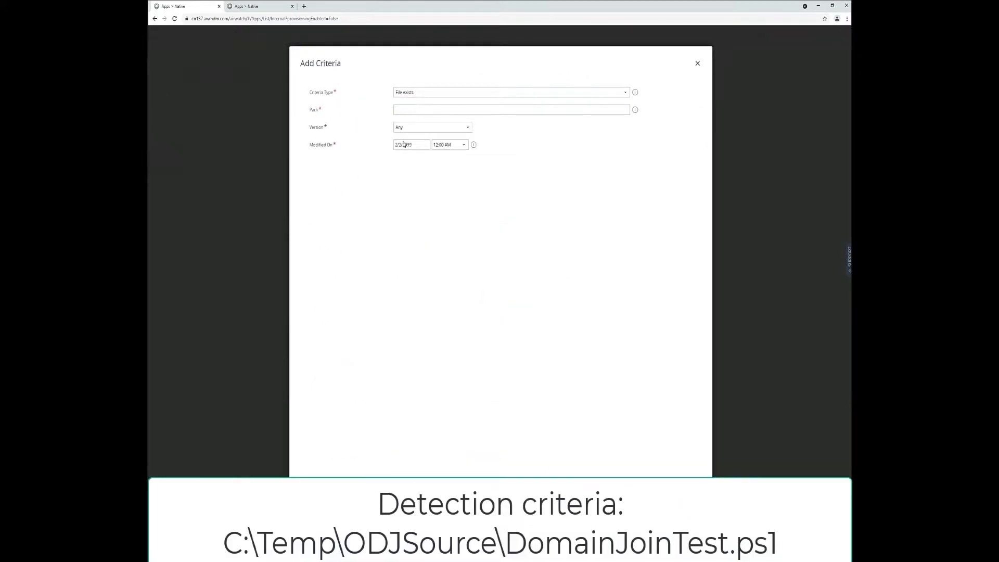
{"action": "key", "text": "alt+Tab"}
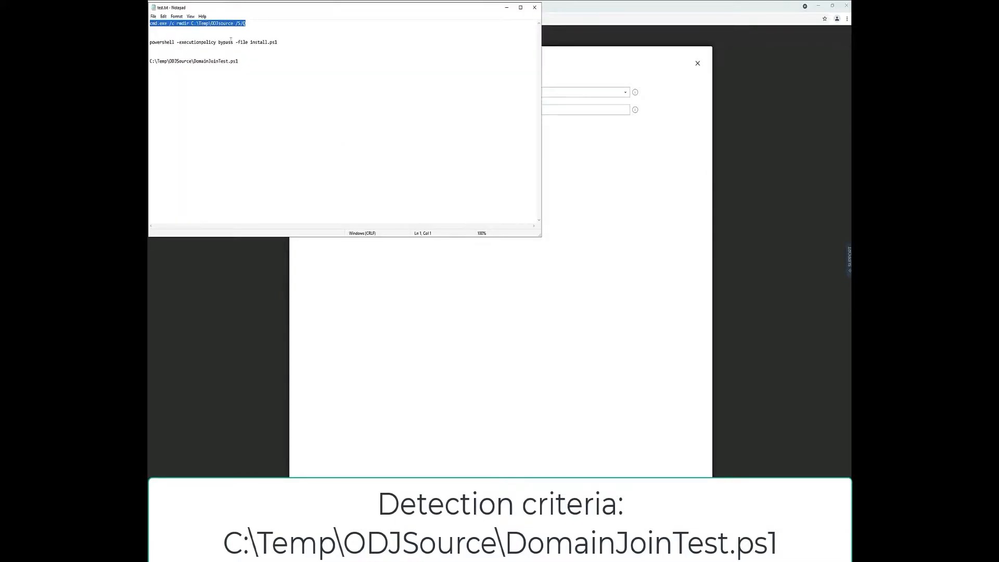
{"action": "left_click_drag", "start_coordinate": [240, 61], "coordinate": [151, 54]}
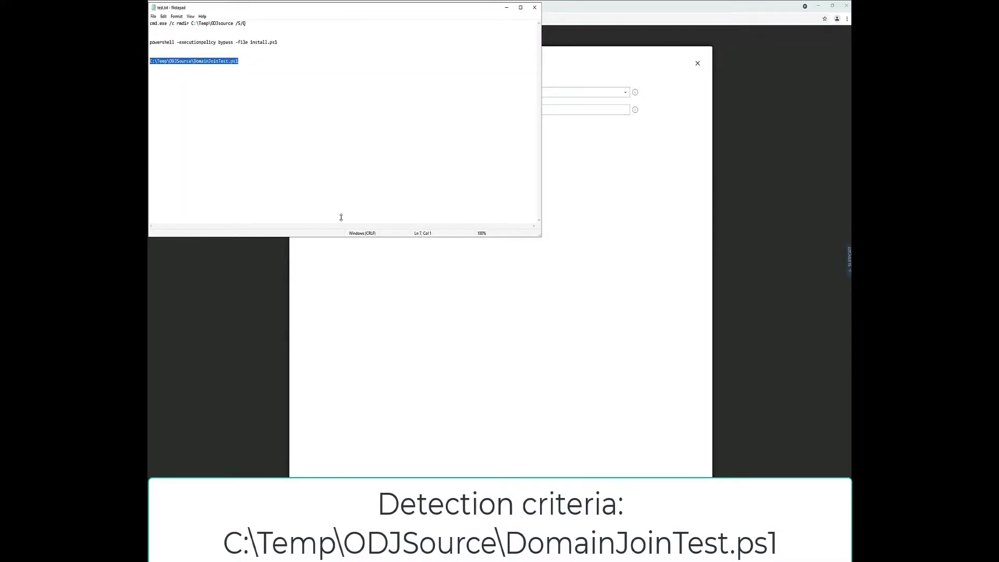
{"action": "left_click", "coordinate": [416, 271]}
{"action": "key", "text": "ctrl+v"}
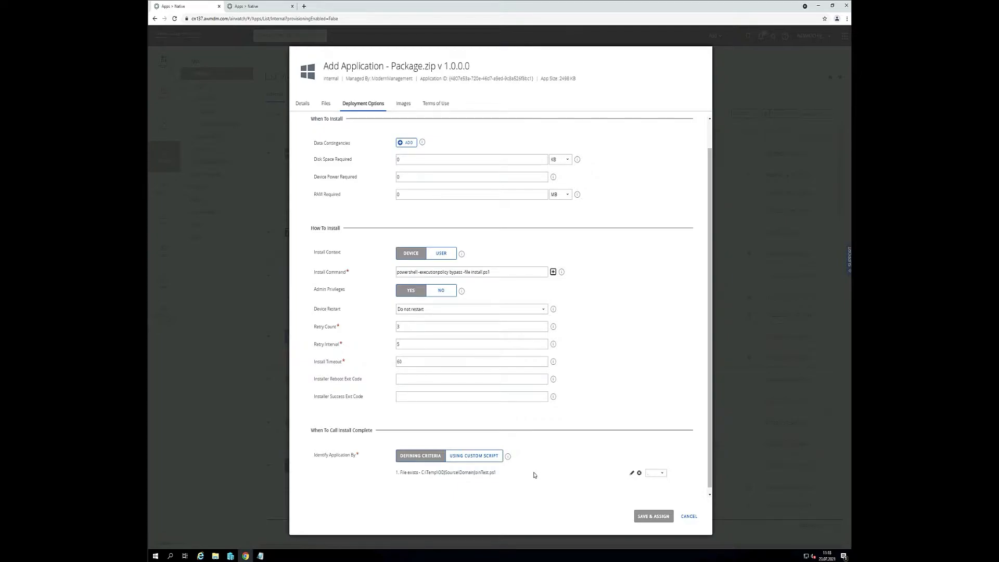
Save the application, proceed to its assignment and name the assignment "ODJ Test".
{"action": "left_click", "coordinate": [659, 517]}
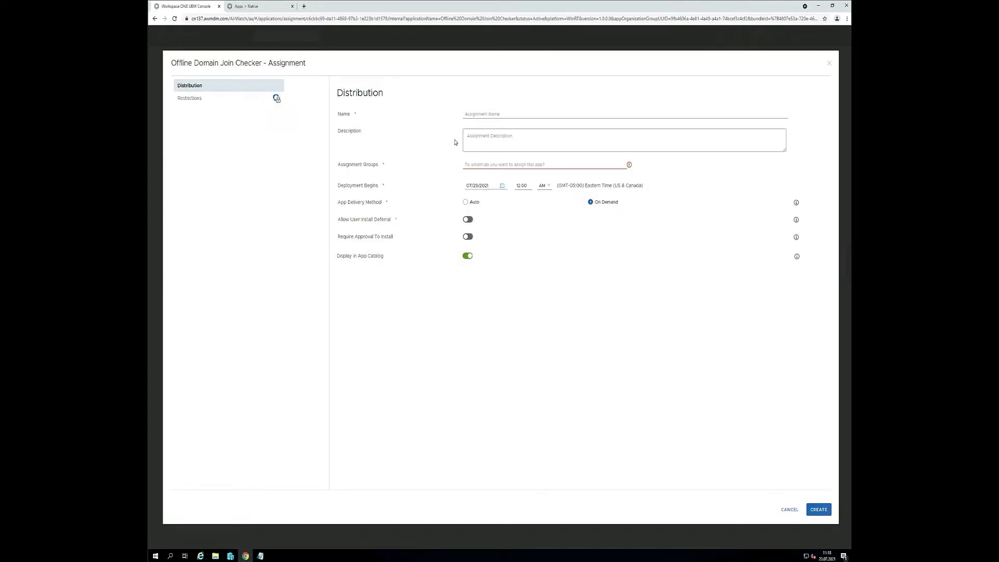
{"action": "left_click", "coordinate": [482, 115]}
{"action": "type", "text": "ODJ Test"}
{"action": "left_click", "coordinate": [501, 163]}
{"action": "type", "text": "all wi"}
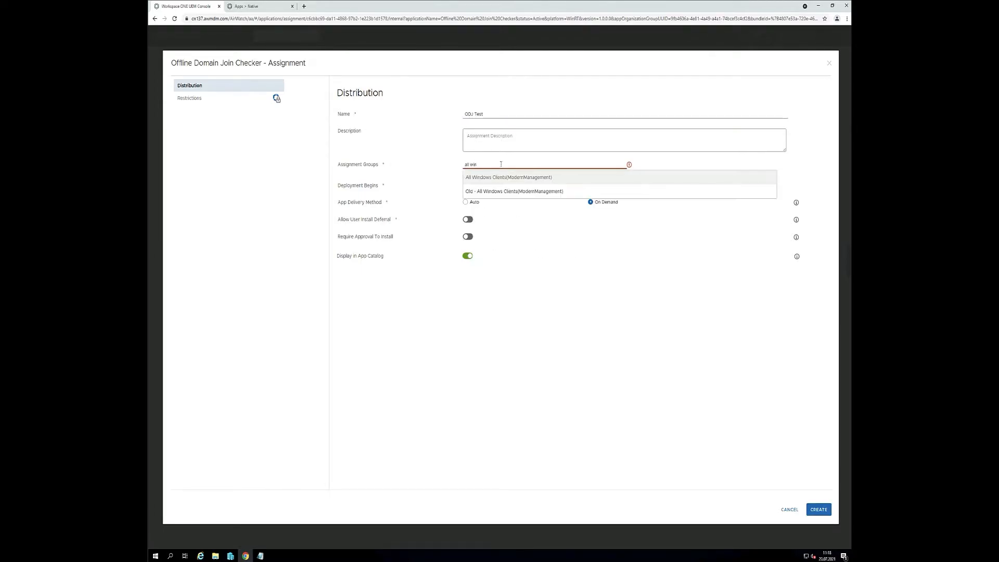
{"action": "key", "text": "super+BackSpace"}
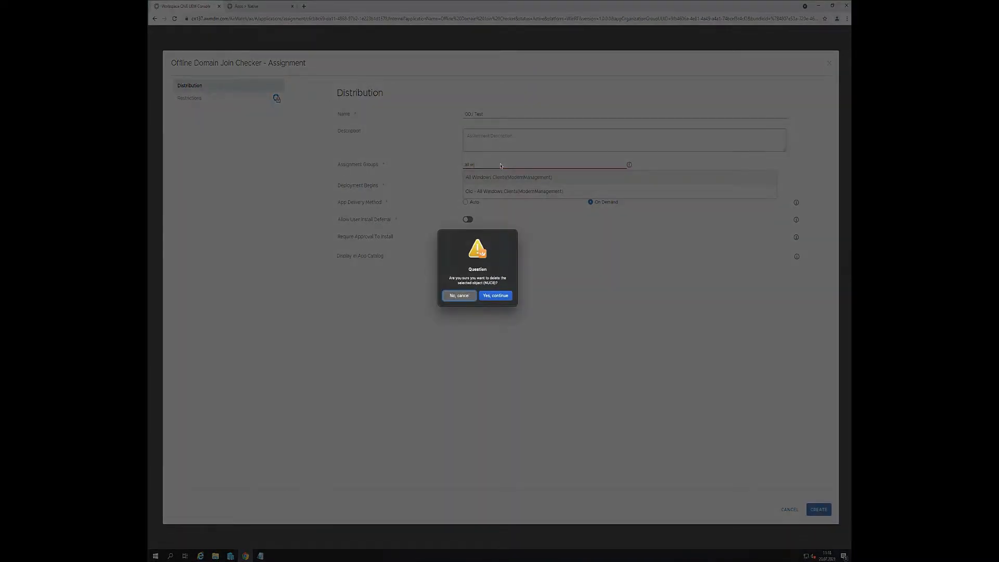
{"action": "left_click", "coordinate": [463, 296]}
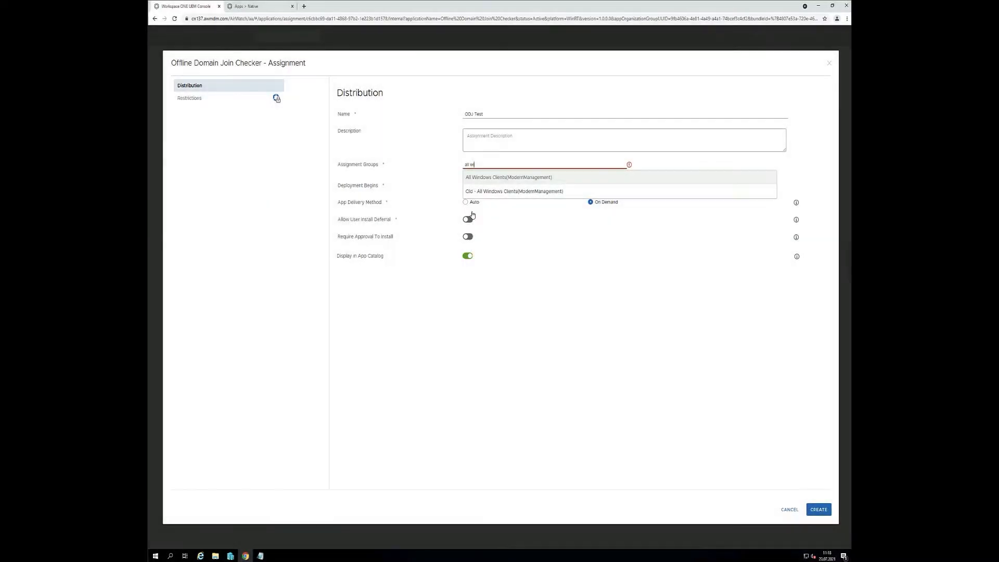
{"action": "left_click", "coordinate": [509, 177]}
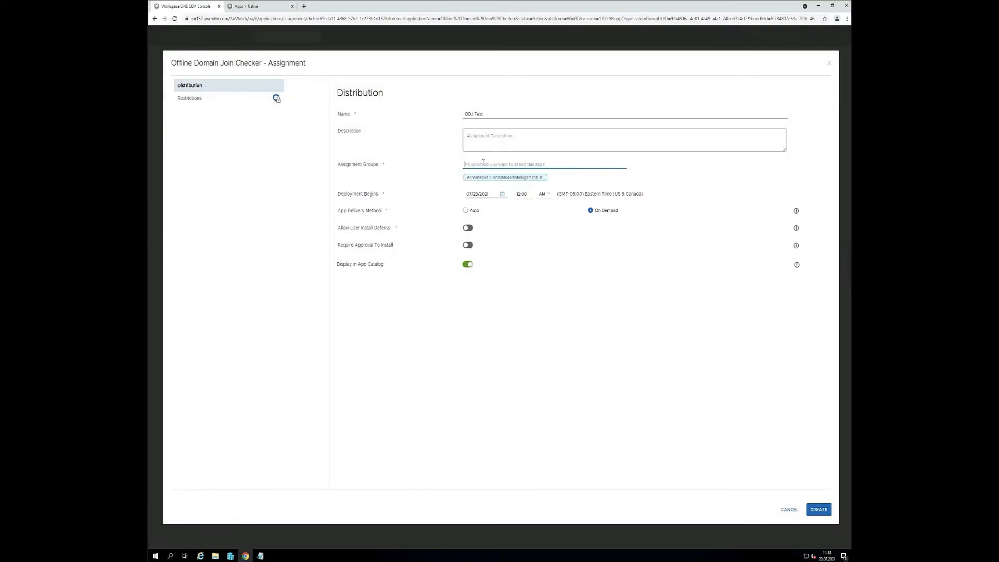
{"action": "left_click", "coordinate": [541, 177]}
Set the assignment group of the ODJ Test distribution to Windows Optional Software.
{"action": "left_click", "coordinate": [516, 164]}
{"action": "type", "text": "Od"}
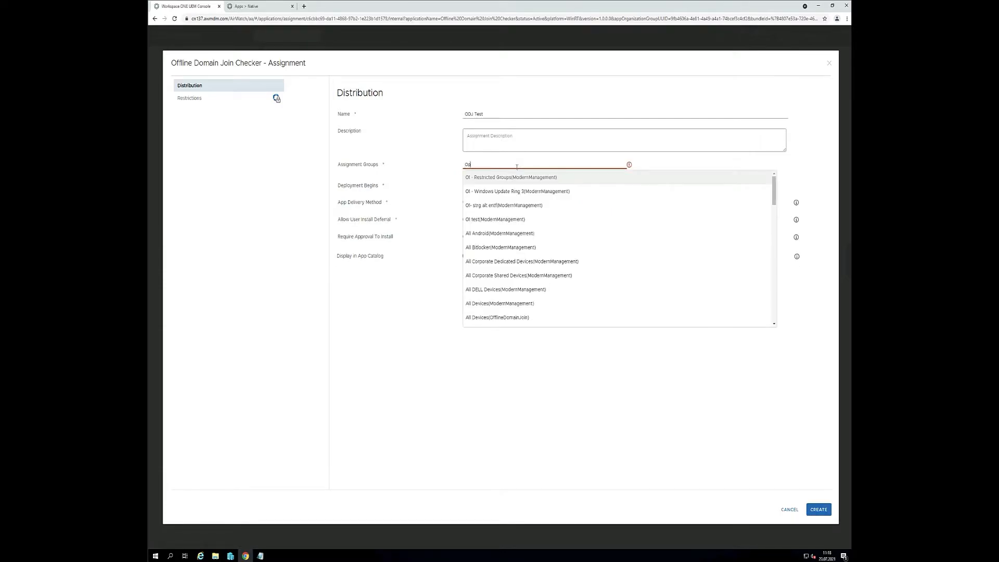
{"action": "type", "text": "tion"}
{"action": "left_click", "coordinate": [511, 177]}
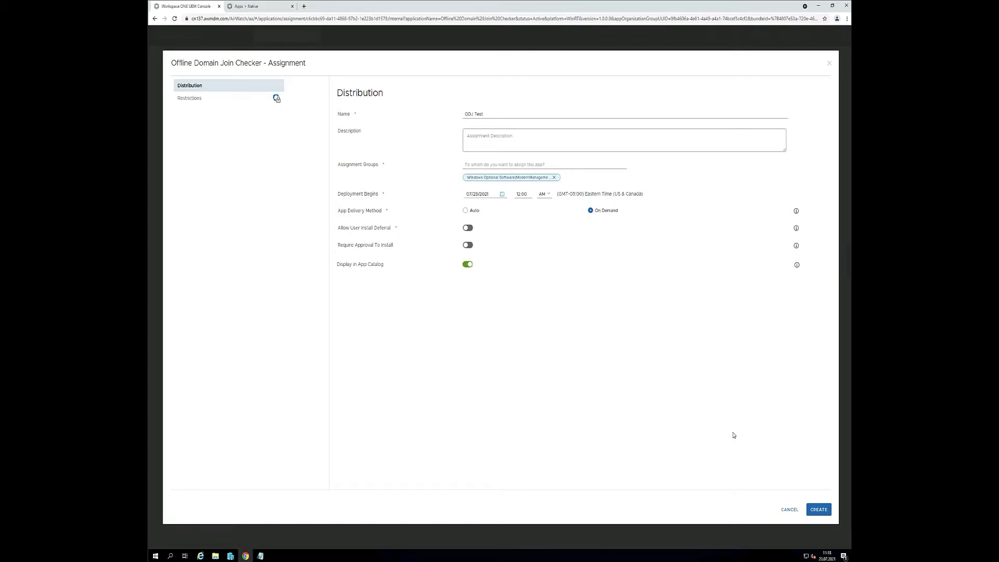
Create the ODJ Test assignment, then save and publish the Offline Domain Join Checker application.
{"action": "left_click", "coordinate": [817, 515]}
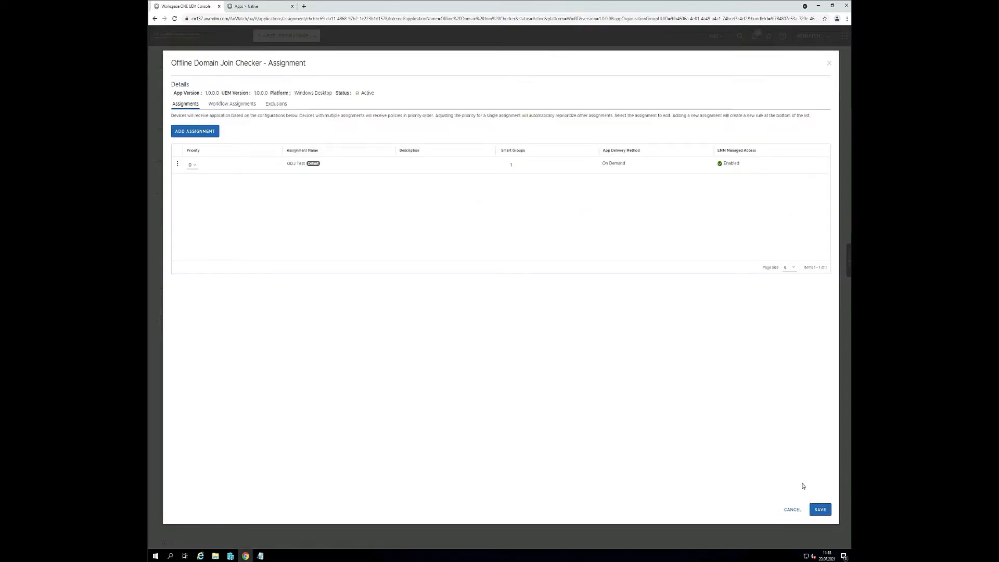
{"action": "left_click", "coordinate": [819, 509]}
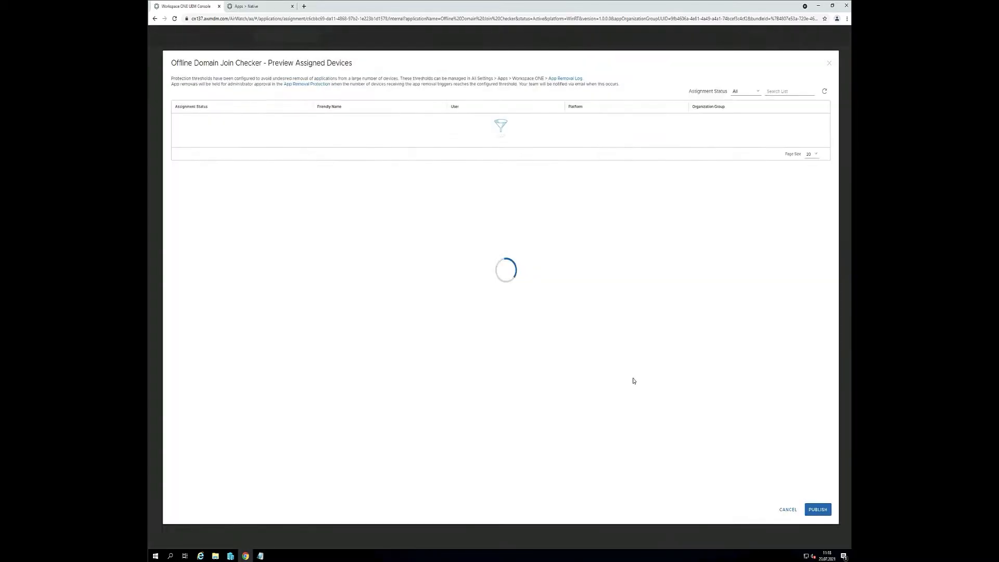
{"action": "left_click", "coordinate": [818, 510]}
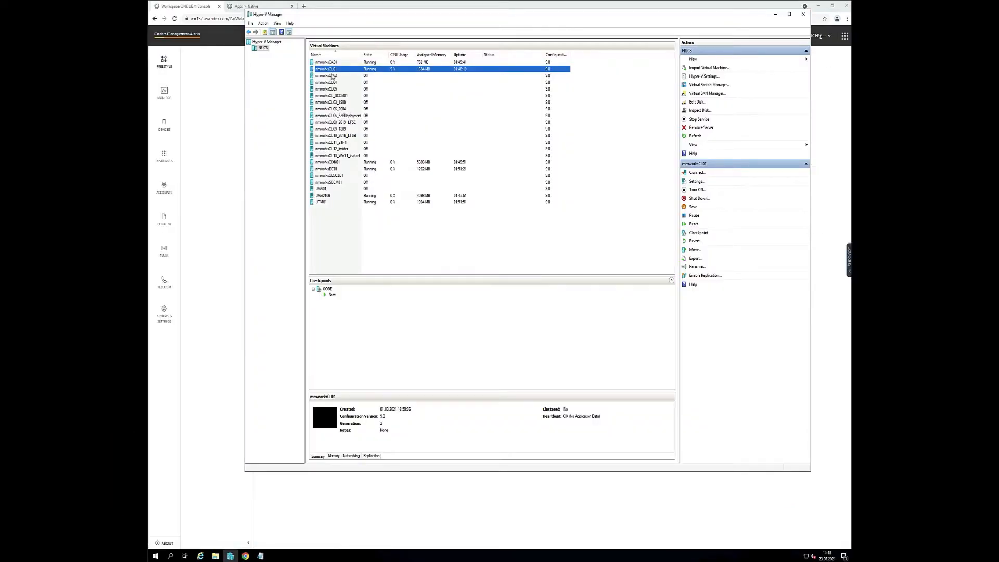
Switch to Hyper-V Manager and connect to the mmworksCL01 virtual machine at the default display size.
{"action": "double_click", "coordinate": [335, 70]}
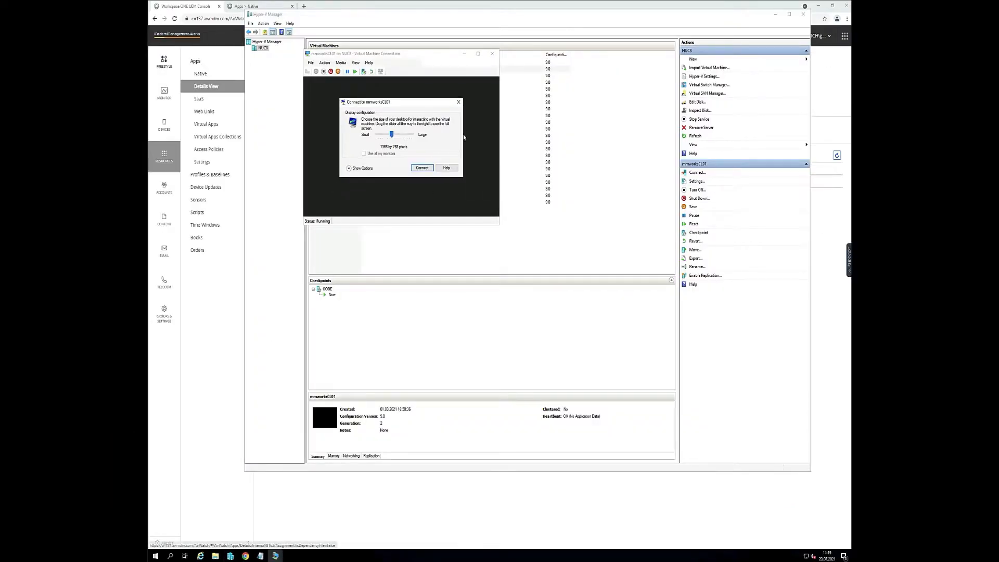
{"action": "left_click", "coordinate": [422, 168]}
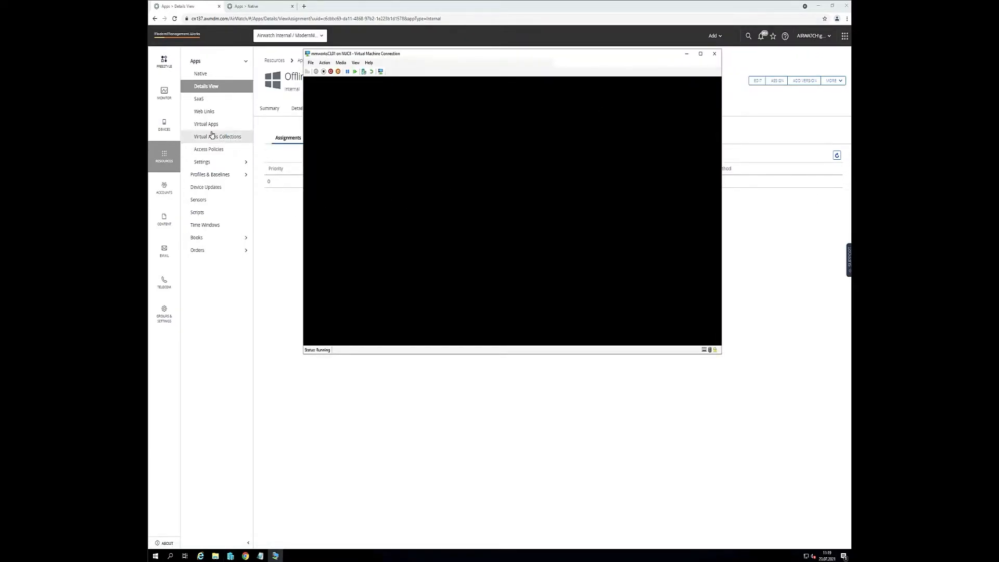
In the Workspace ONE UEM console, open the apps of the AUTOPILOT-44 device from the device list.
{"action": "left_click", "coordinate": [164, 125]}
{"action": "left_click", "coordinate": [208, 75]}
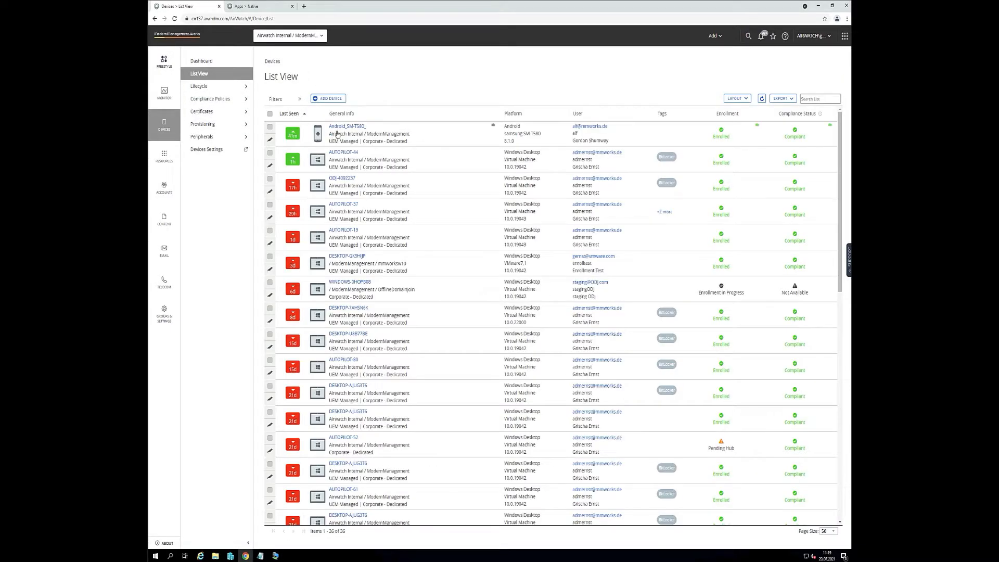
{"action": "left_click", "coordinate": [343, 152]}
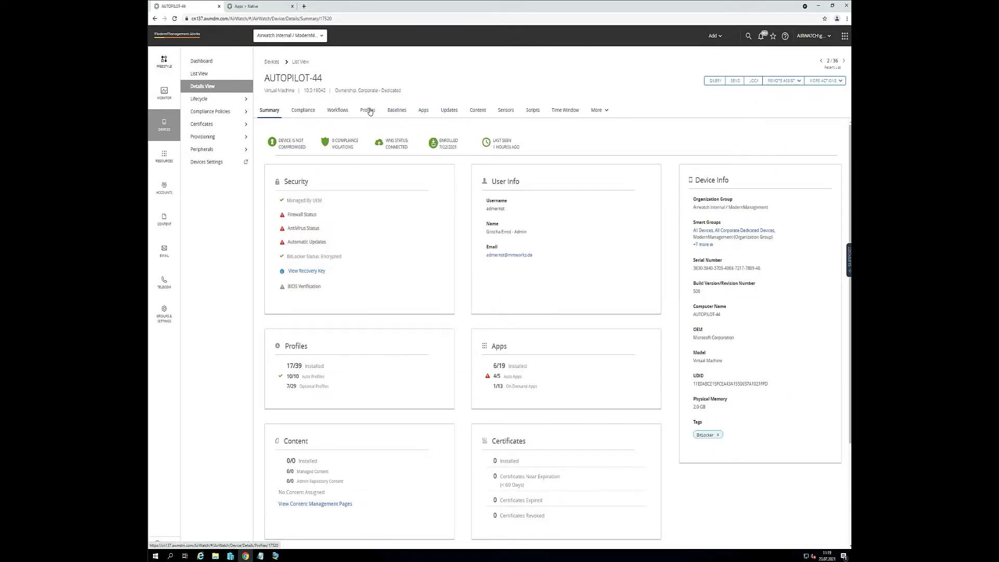
{"action": "left_click", "coordinate": [423, 110]}
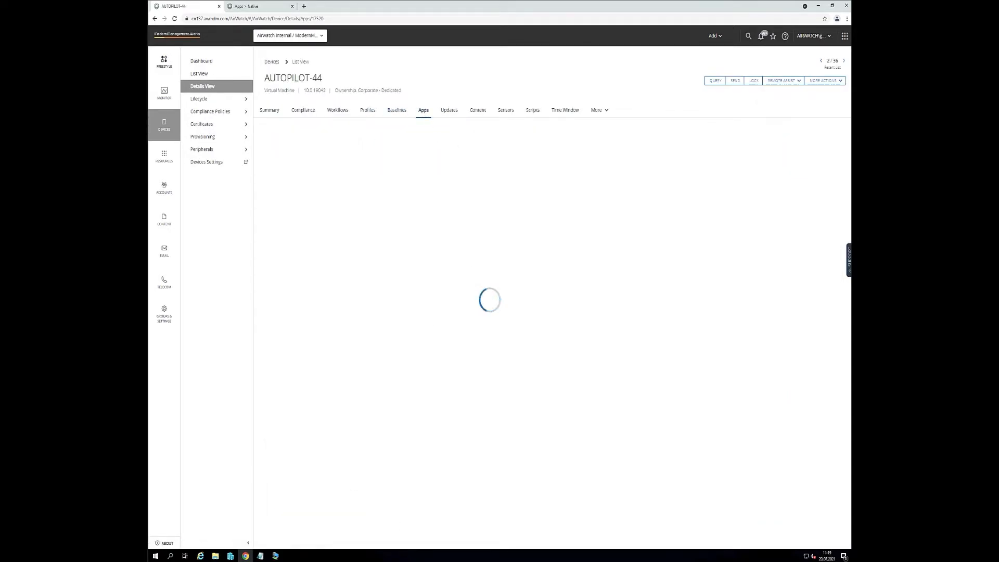
Switch to the virtual machine connection and sign in with the account password.
{"action": "left_click", "coordinate": [275, 556]}
{"action": "type", "text": "******"}
{"action": "key", "text": "Return"}
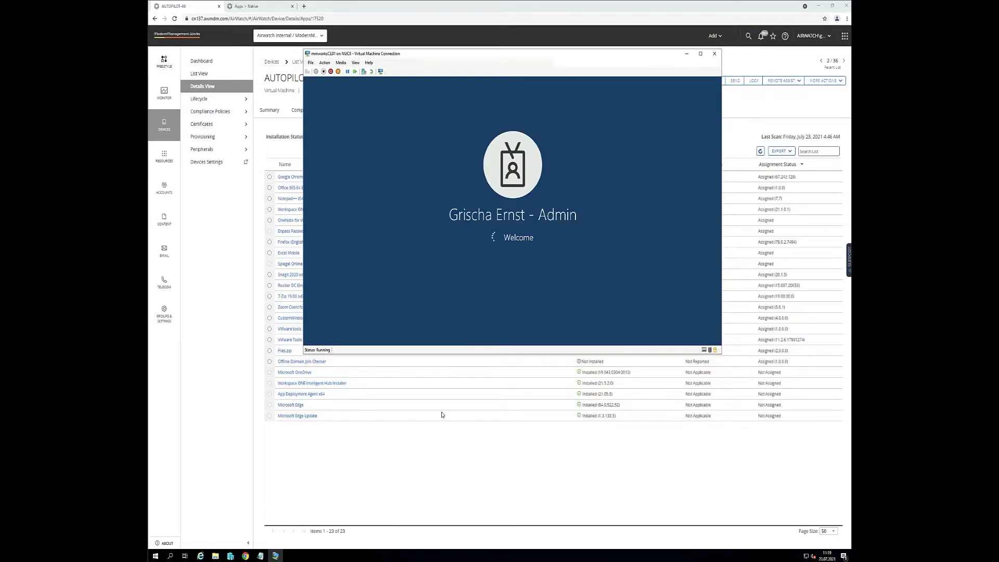
Back in the UEM console, install the Offline Domain Join Checker app on AUTOPILOT-44 and accept the confirmation.
{"action": "left_click", "coordinate": [416, 433]}
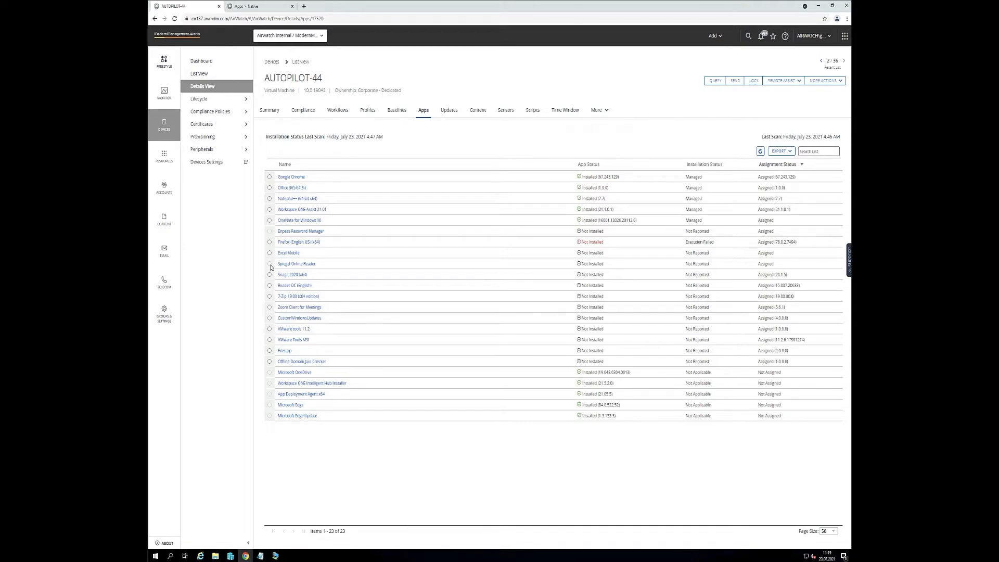
{"action": "left_click", "coordinate": [270, 361]}
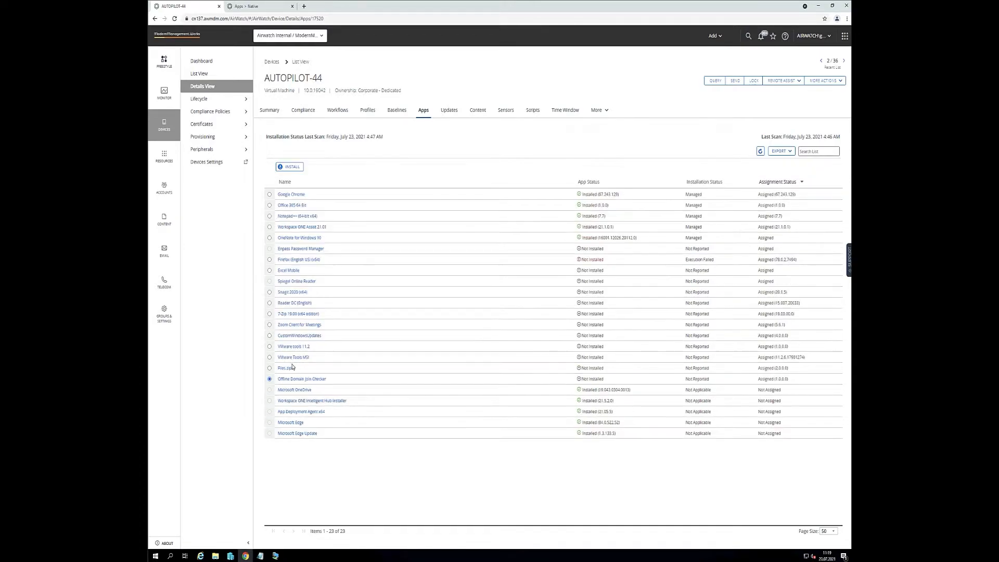
{"action": "left_click", "coordinate": [290, 170]}
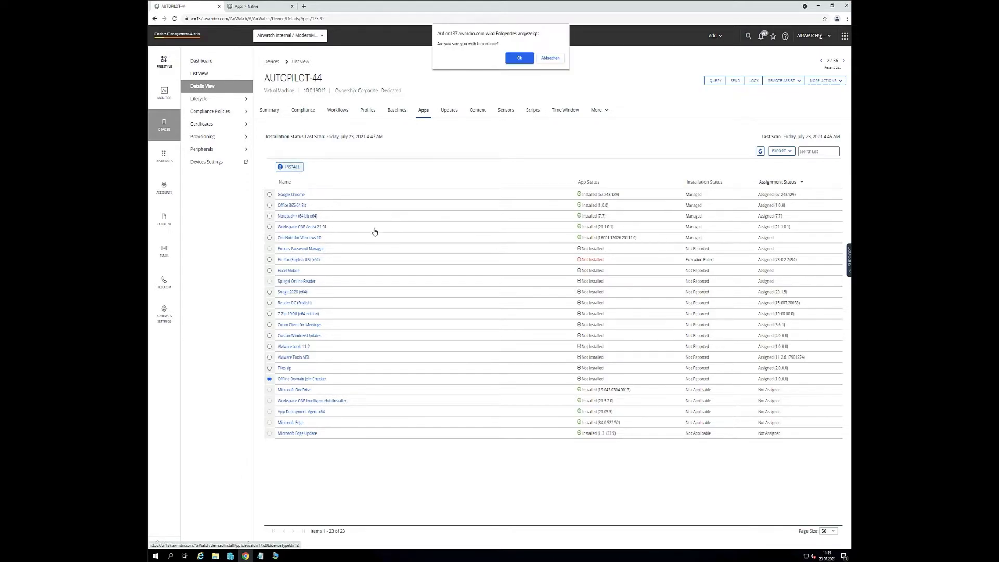
{"action": "left_click", "coordinate": [518, 58]}
In the virtual machine, browse to C:\Temp\ODJSource to check the deployed files, then return to the Temp folder.
{"action": "left_click", "coordinate": [276, 556]}
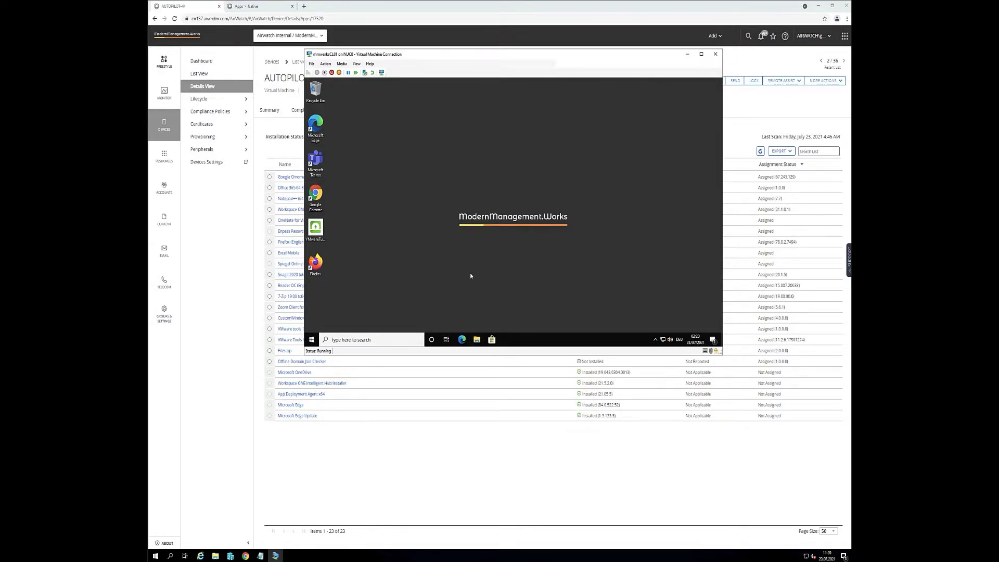
{"action": "key", "text": "super+e"}
{"action": "double_click", "coordinate": [439, 225]}
{"action": "double_click", "coordinate": [424, 175]}
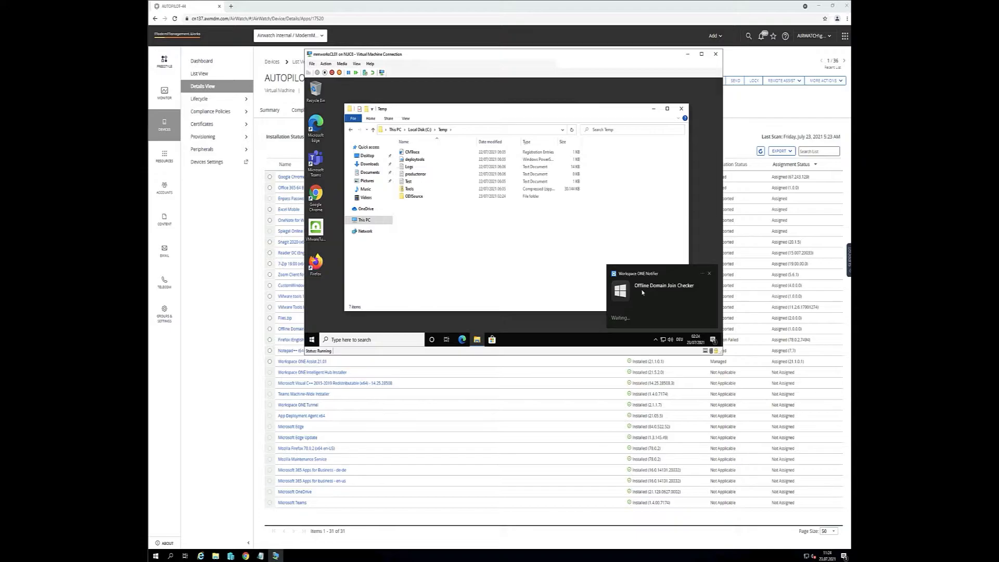
{"action": "left_click", "coordinate": [423, 197]}
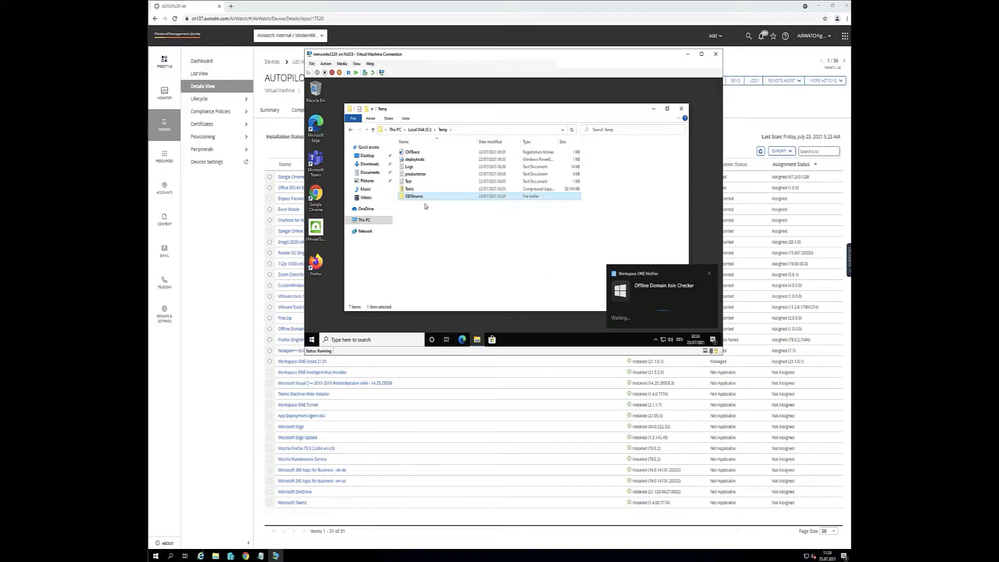
{"action": "double_click", "coordinate": [423, 197]}
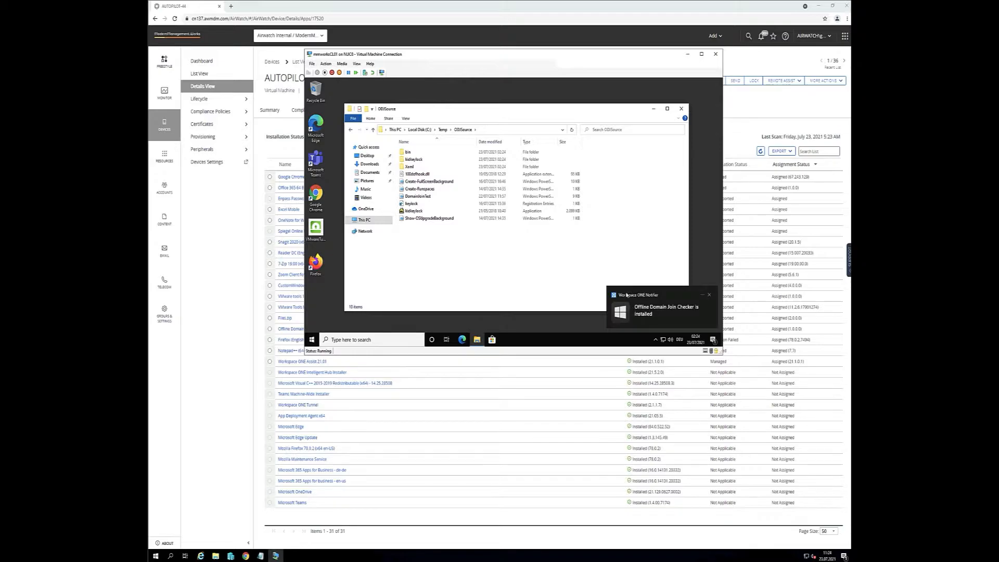
{"action": "left_click", "coordinate": [442, 130]}
Refresh AUTOPILOT-44's app list in the UEM console to check the installation status of Offline Domain Join Checker.
{"action": "left_click", "coordinate": [299, 149]}
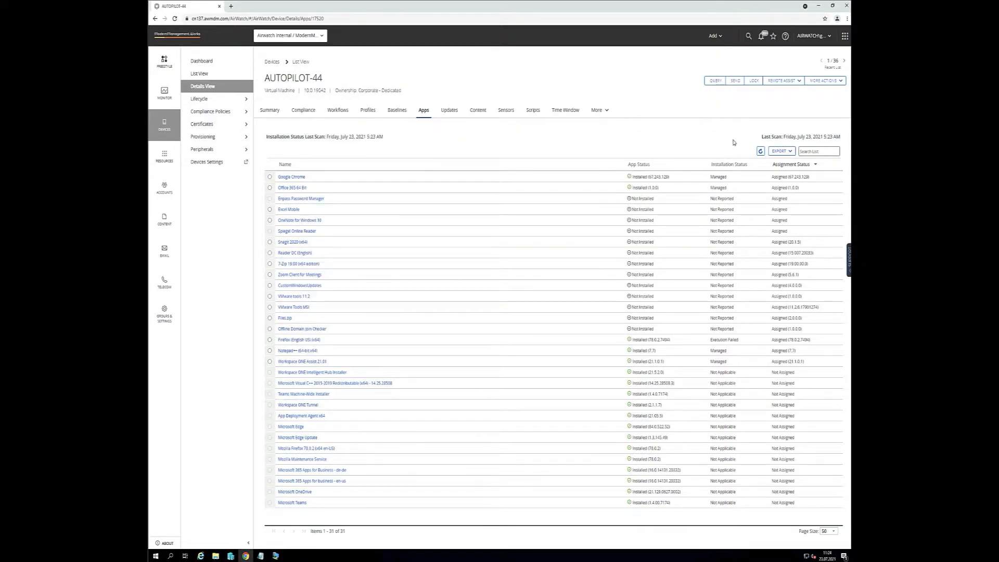
{"action": "left_click", "coordinate": [761, 152]}
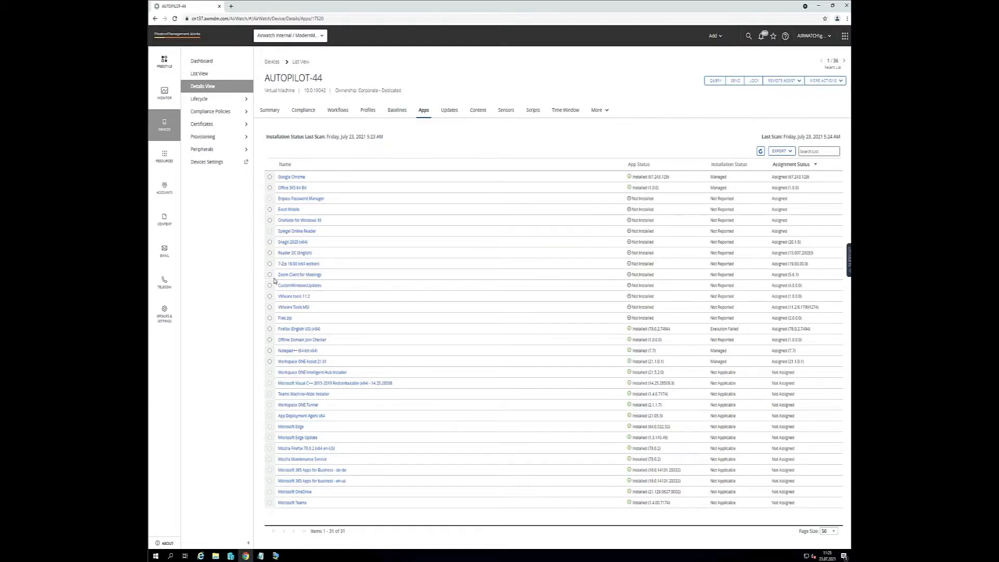
{"action": "left_click", "coordinate": [270, 340]}
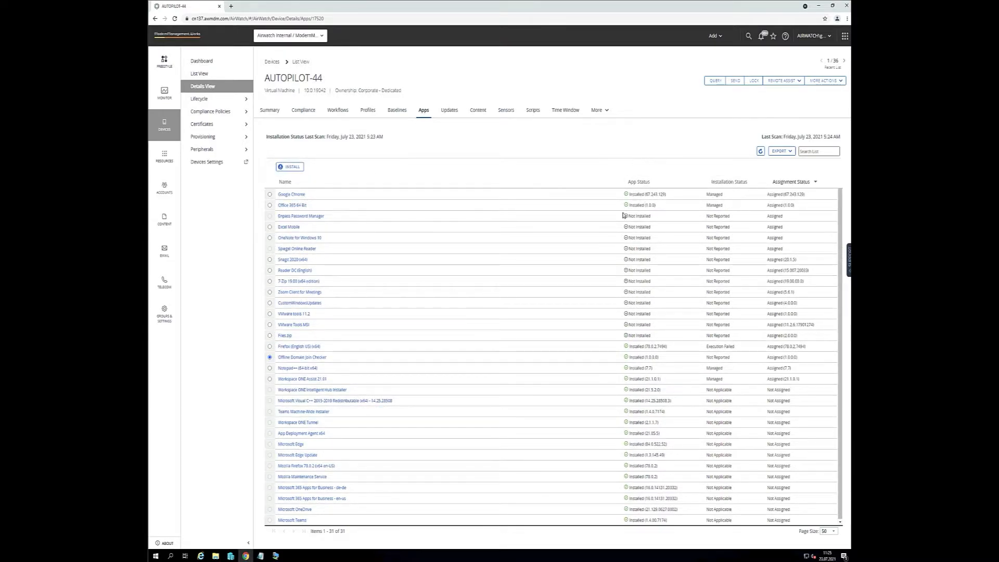
{"action": "mouse_move", "coordinate": [626, 368]}
{"action": "left_click", "coordinate": [761, 152]}
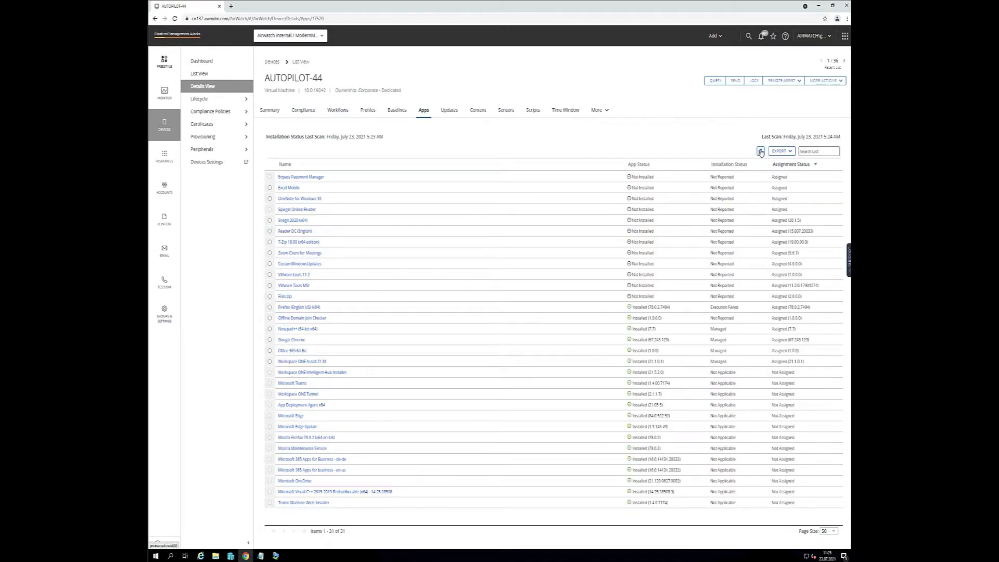
{"action": "left_click", "coordinate": [760, 152]}
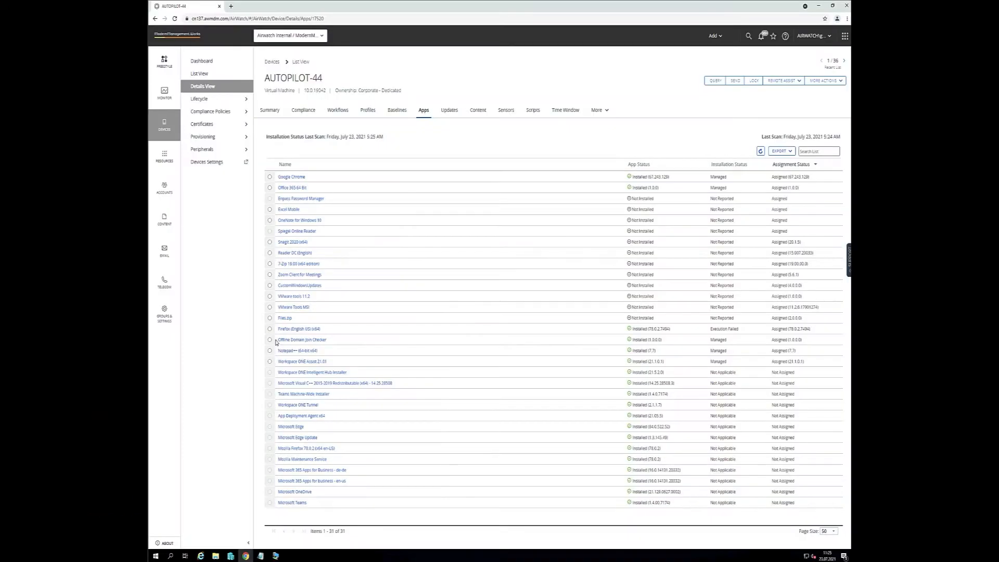
Remove the Offline Domain Join Checker app from AUTOPILOT-44 and accept the confirmation.
{"action": "left_click", "coordinate": [269, 339]}
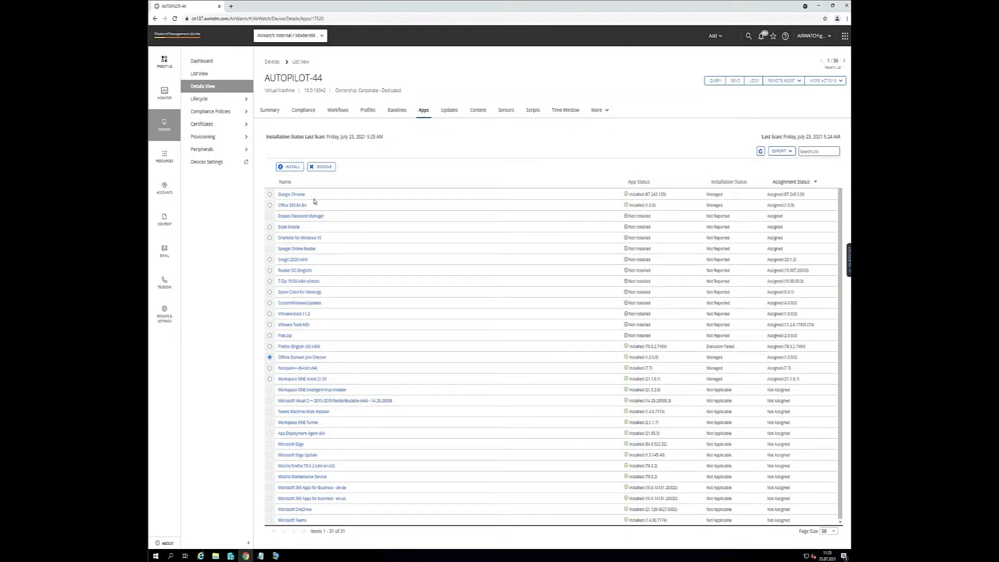
{"action": "left_click", "coordinate": [323, 167]}
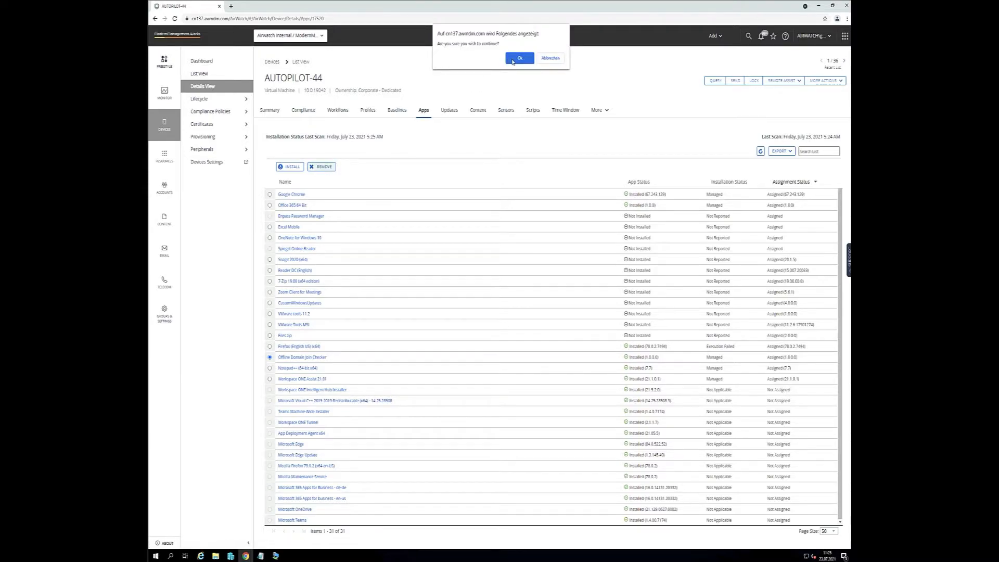
{"action": "left_click", "coordinate": [519, 59]}
Switch to the virtual machine, check C:\Temp for the ODJSource folder, and return to the UEM console.
{"action": "left_click", "coordinate": [276, 556]}
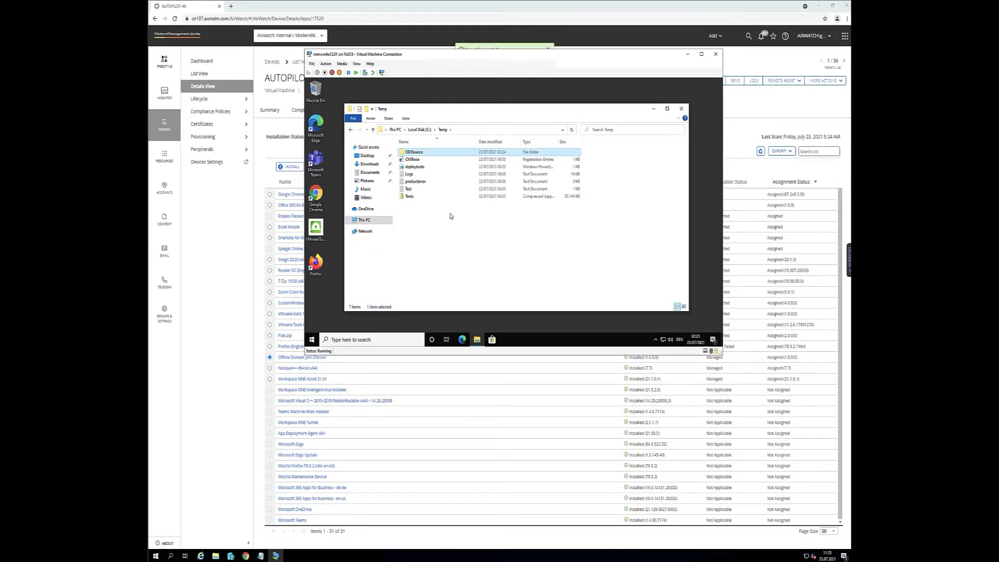
{"action": "left_click", "coordinate": [460, 240]}
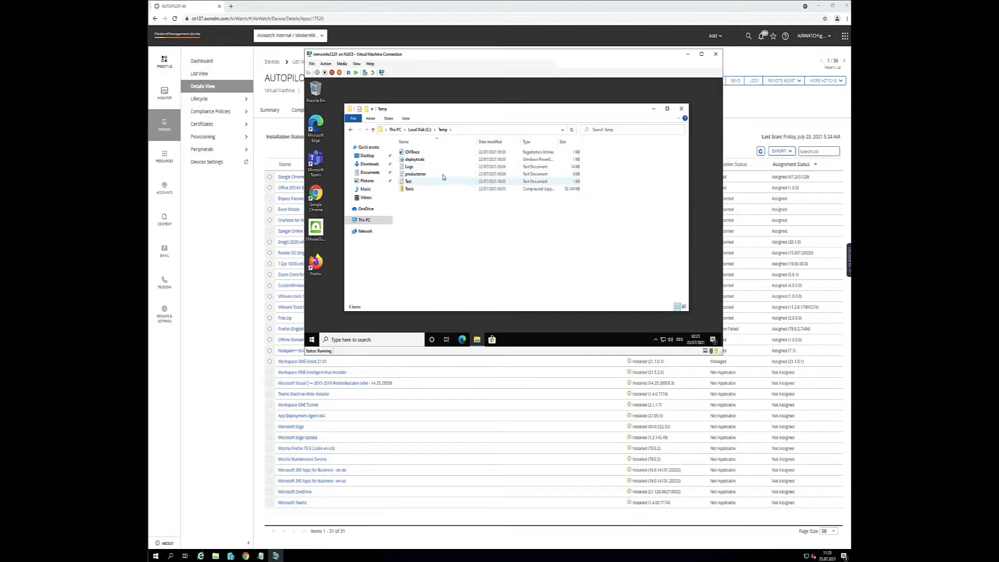
{"action": "left_click", "coordinate": [289, 138]}
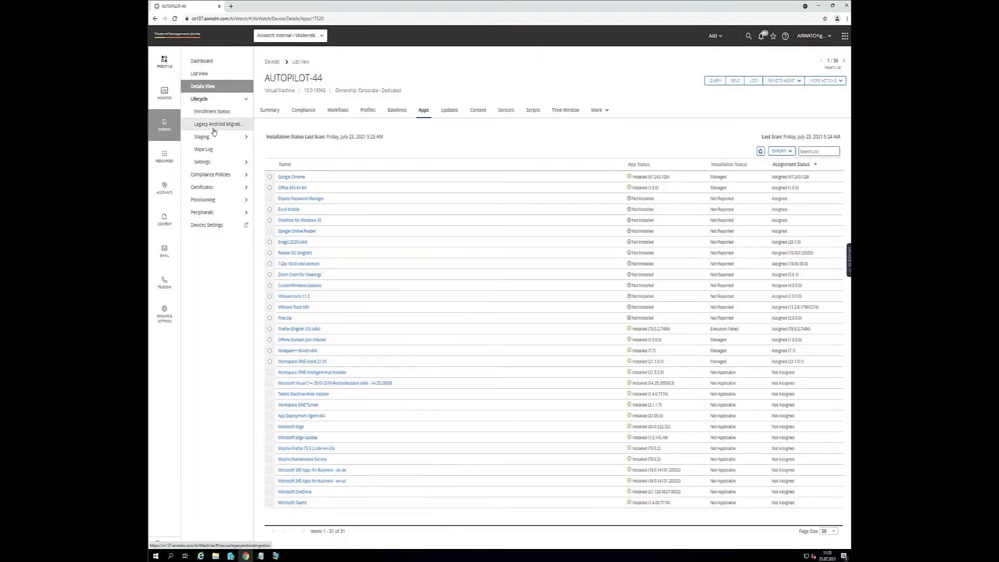
In the Windows staging area, create a provisioning package named "Drop Ship Offine with ODJ" with Factory Provisioning as the onboarding method.
{"action": "left_click", "coordinate": [211, 136]}
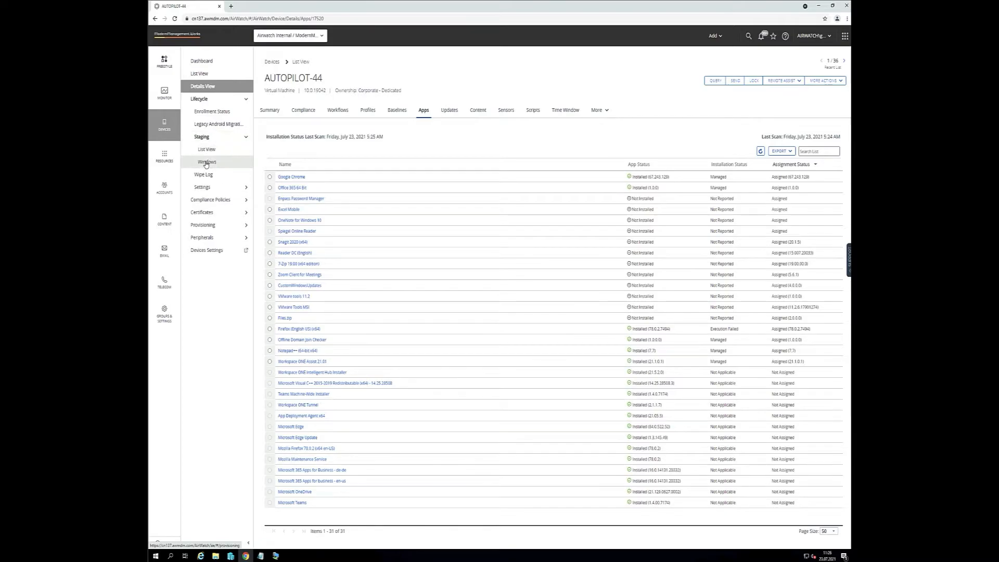
{"action": "left_click", "coordinate": [207, 163]}
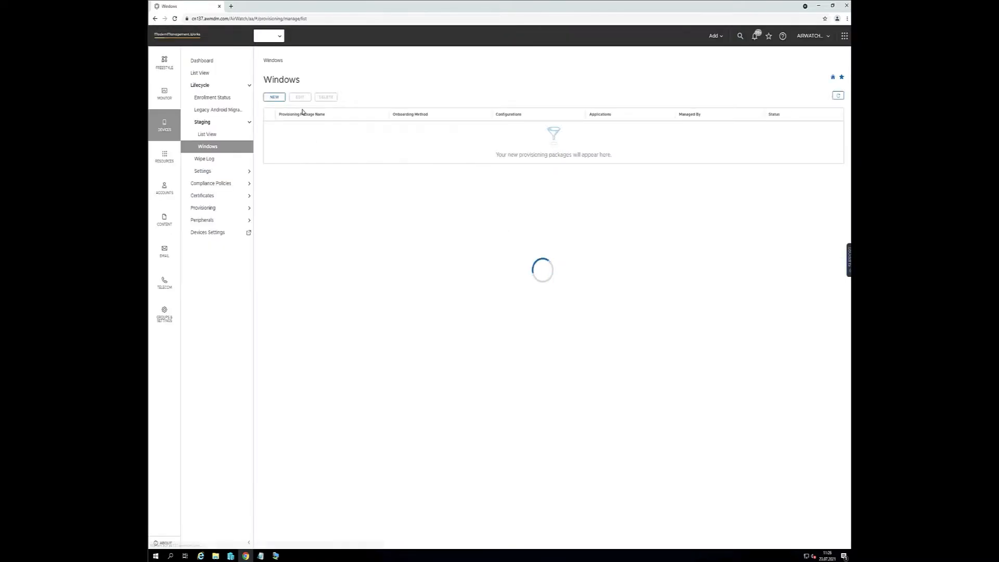
{"action": "left_click", "coordinate": [276, 97]}
{"action": "type", "text": "Drop Ship"}
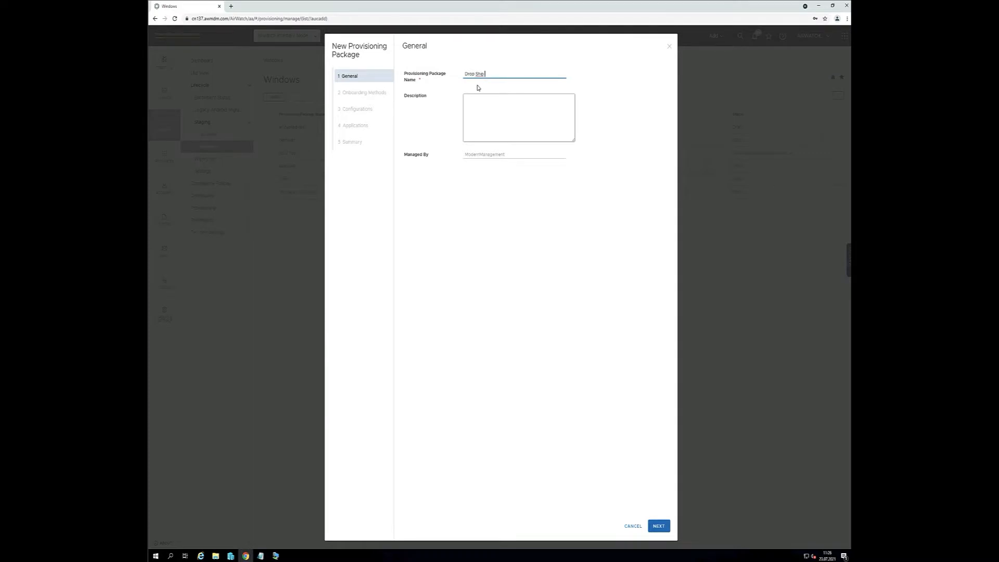
{"action": "type", "text": " Offine with ODJ"}
{"action": "left_click", "coordinate": [659, 526]}
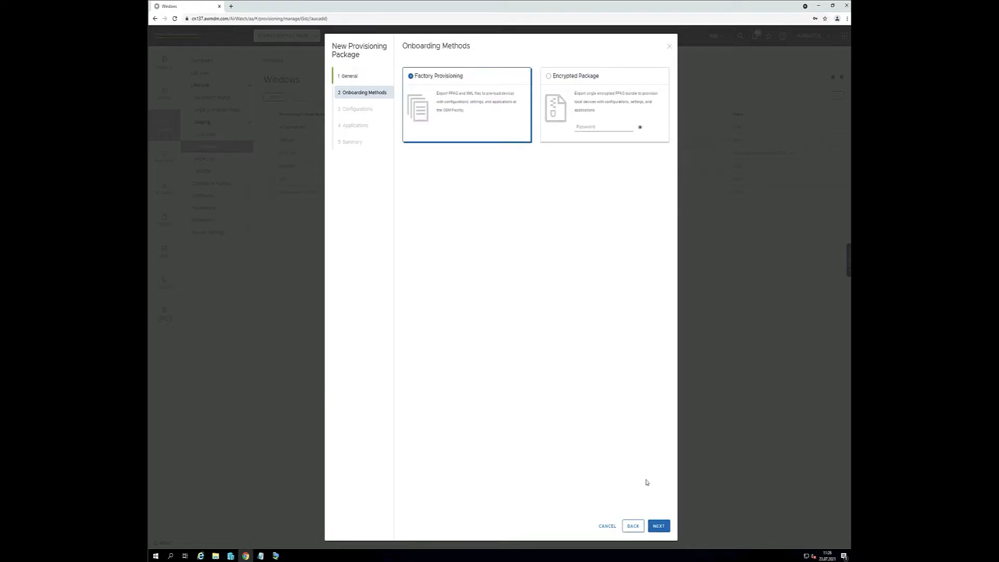
{"action": "left_click", "coordinate": [658, 526]}
Set the package's Active Directory type to Workgroup and its region and keyboard to German.
{"action": "left_click", "coordinate": [506, 95]}
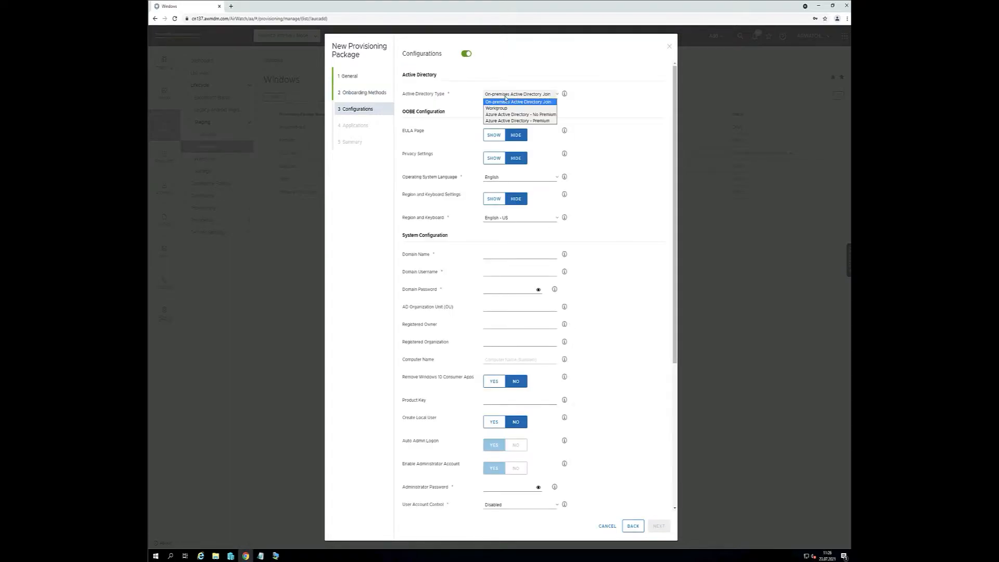
{"action": "left_click", "coordinate": [509, 109]}
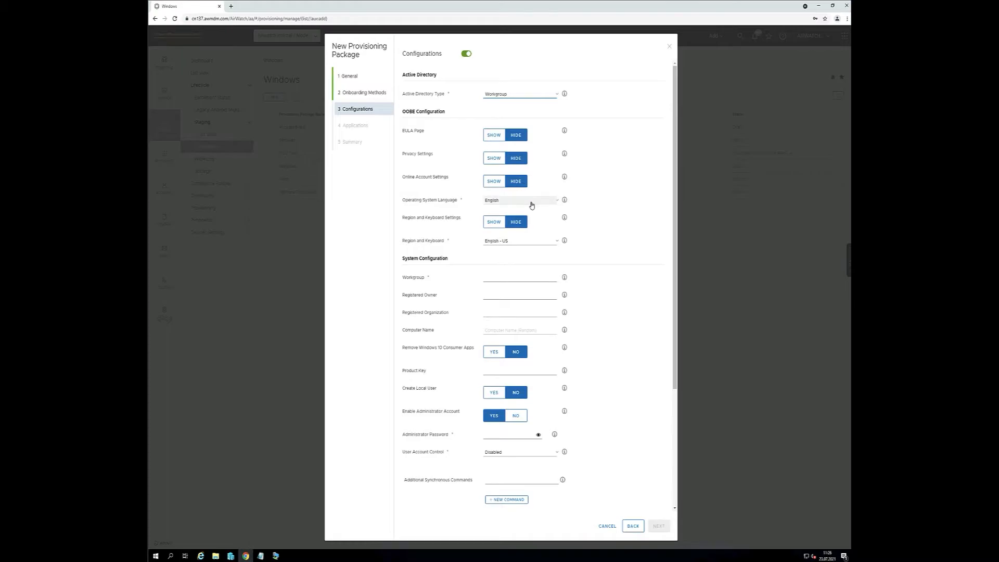
{"action": "left_click", "coordinate": [525, 243]}
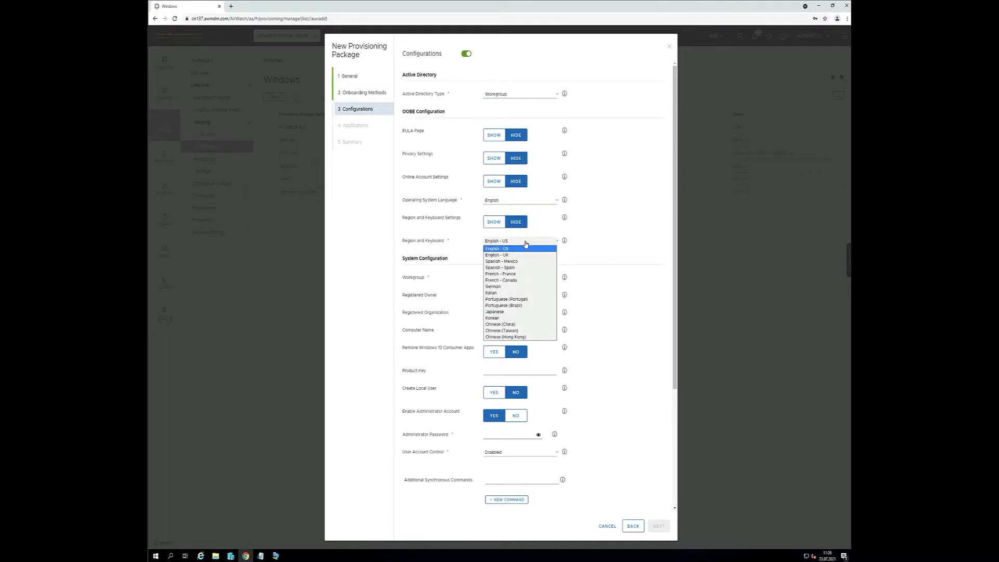
{"action": "left_click", "coordinate": [605, 257]}
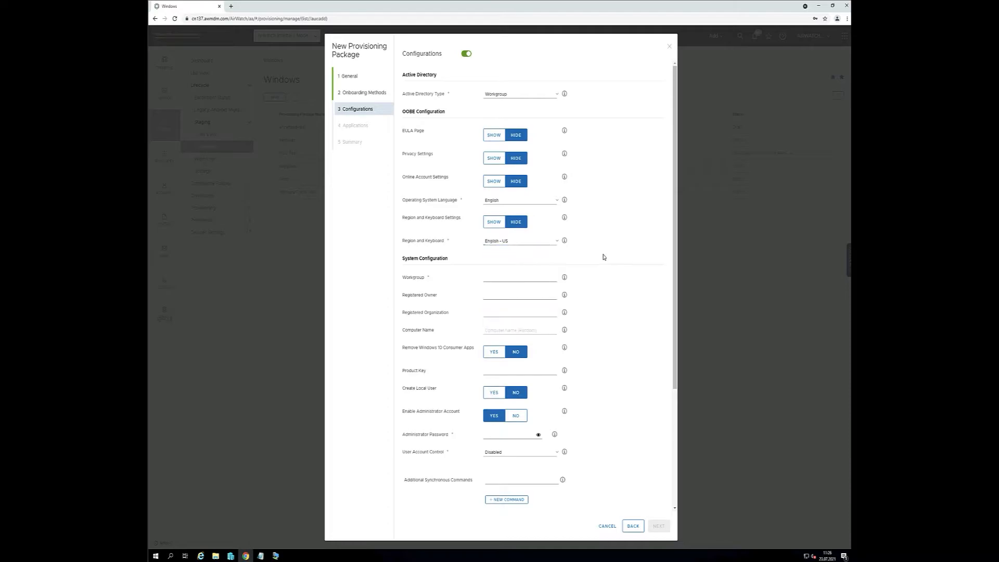
{"action": "left_click", "coordinate": [500, 240]}
{"action": "left_click", "coordinate": [493, 286]}
Set the workgroup to Temp and the registered organization to modernamangement.works.
{"action": "scroll", "coordinate": [527, 250], "scroll_direction": "down", "scroll_amount": 2}
{"action": "left_click", "coordinate": [495, 209]}
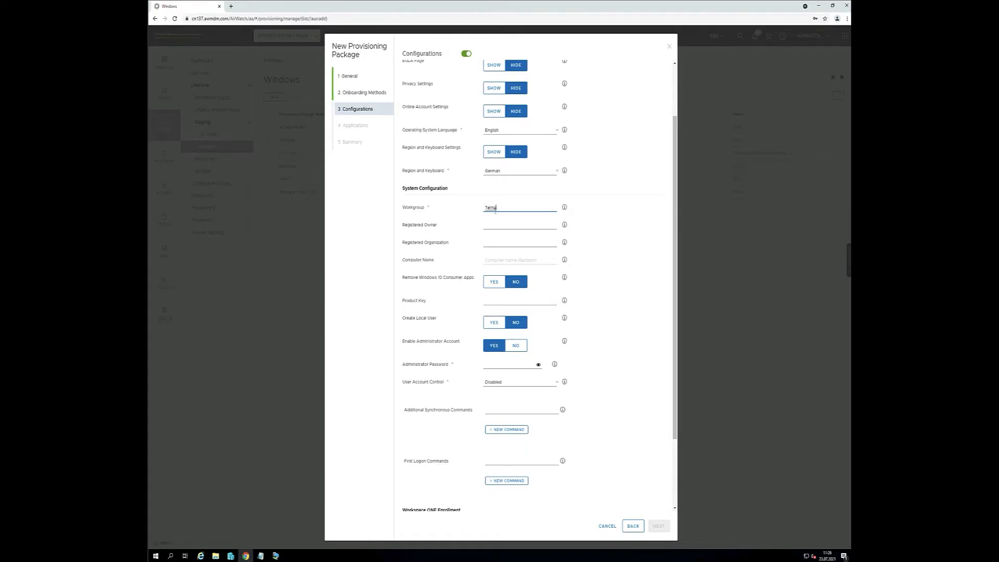
{"action": "left_click", "coordinate": [500, 221]}
{"action": "key", "text": "Tab"}
{"action": "type", "text": "modernamange"}
{"action": "type", "text": "ent.works"}
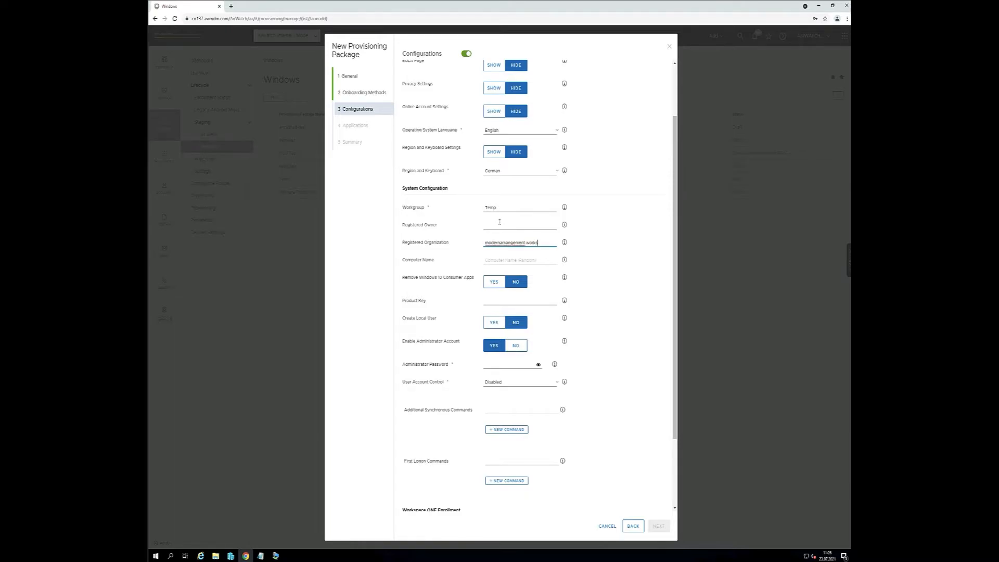
Enable removal of Windows 10 consumer apps and fill in the product key and administrator password.
{"action": "scroll", "coordinate": [616, 282], "scroll_direction": "down", "scroll_amount": 1}
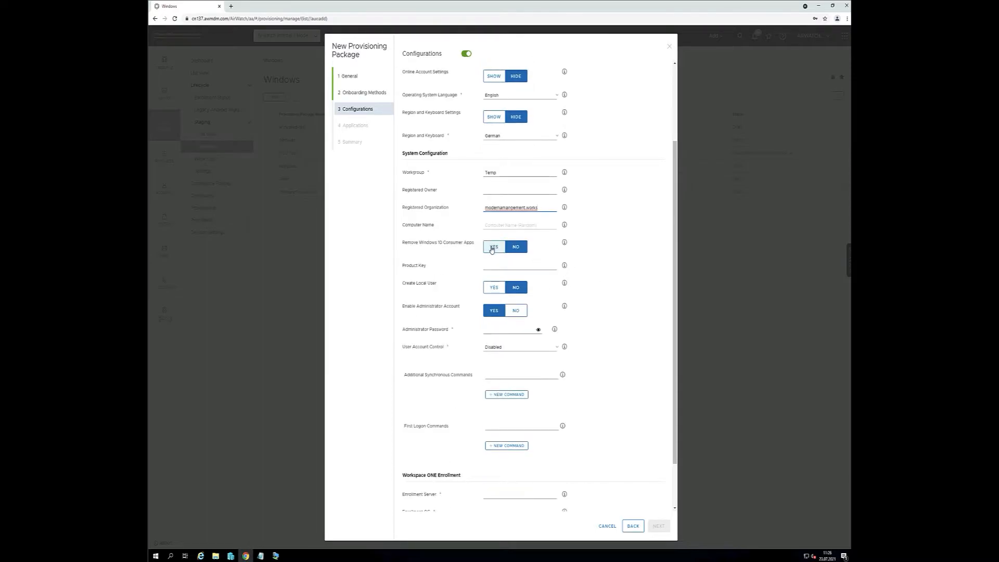
{"action": "left_click", "coordinate": [492, 249]}
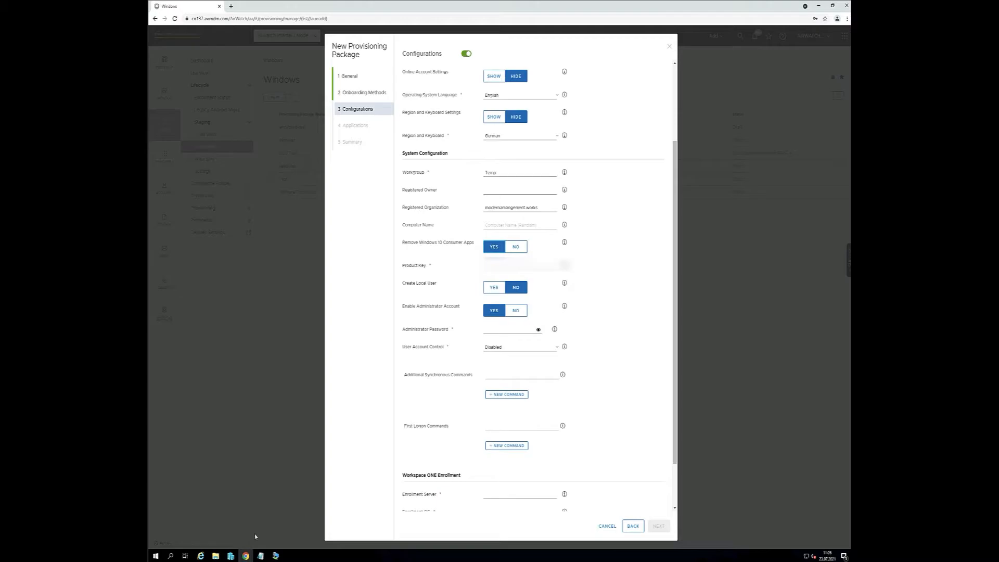
{"action": "scroll", "coordinate": [605, 278], "scroll_direction": "down", "scroll_amount": 2}
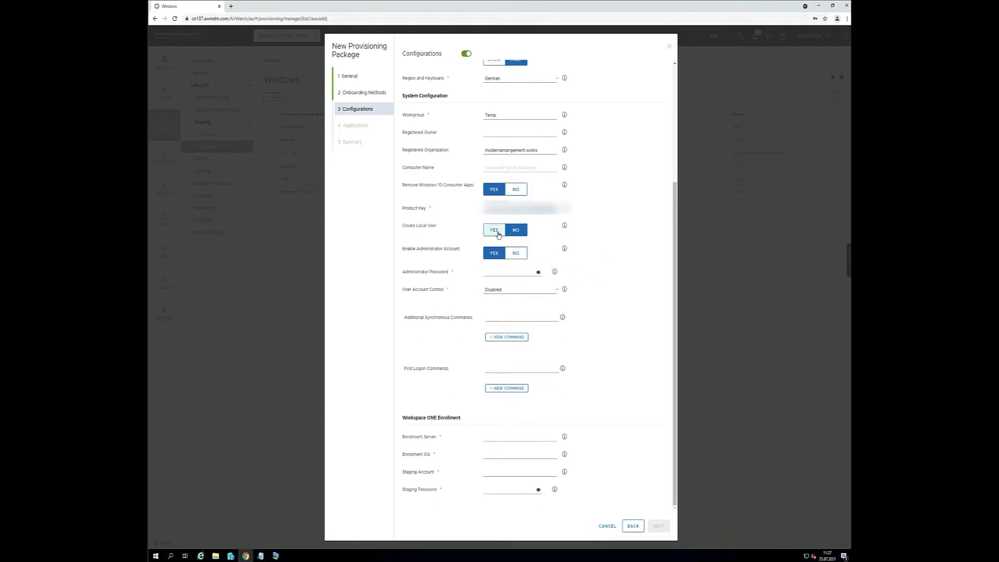
{"action": "left_click", "coordinate": [496, 272]}
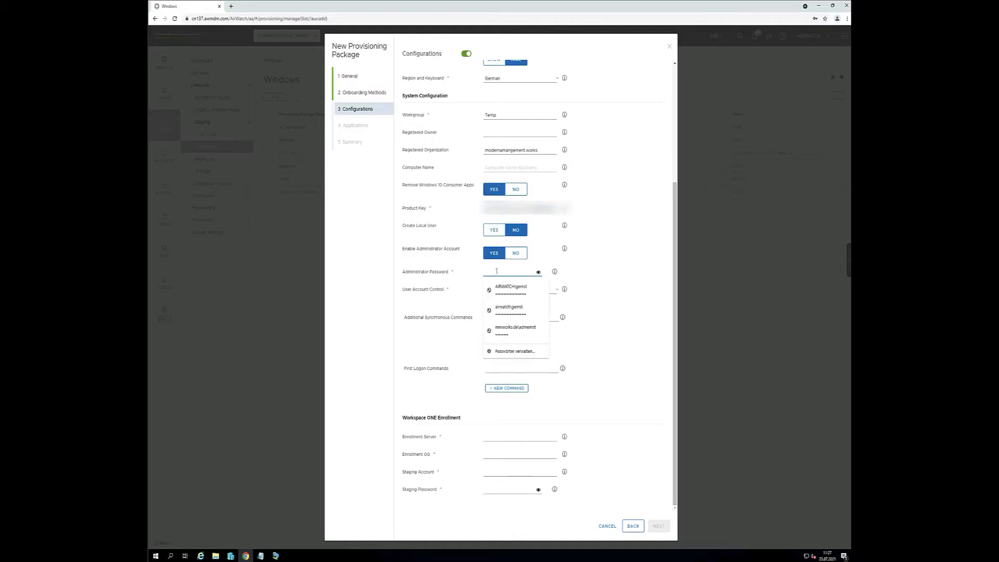
{"action": "type", "text": "•"}
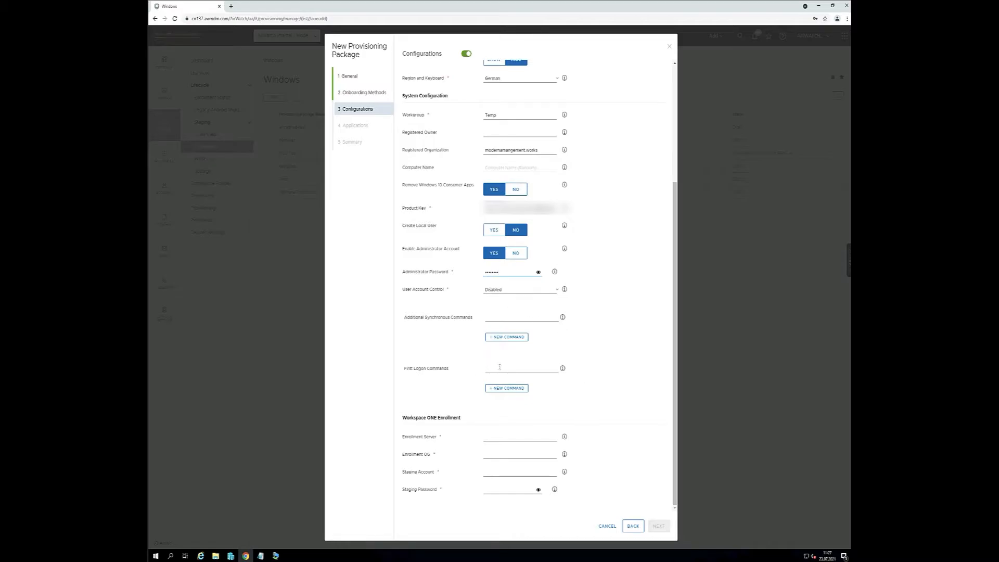
Open unattend.xml and copy the first logon PowerShell command that runs C:\Temp\ODJSource\DomainJoinTest.ps1.
{"action": "key", "text": "super"}
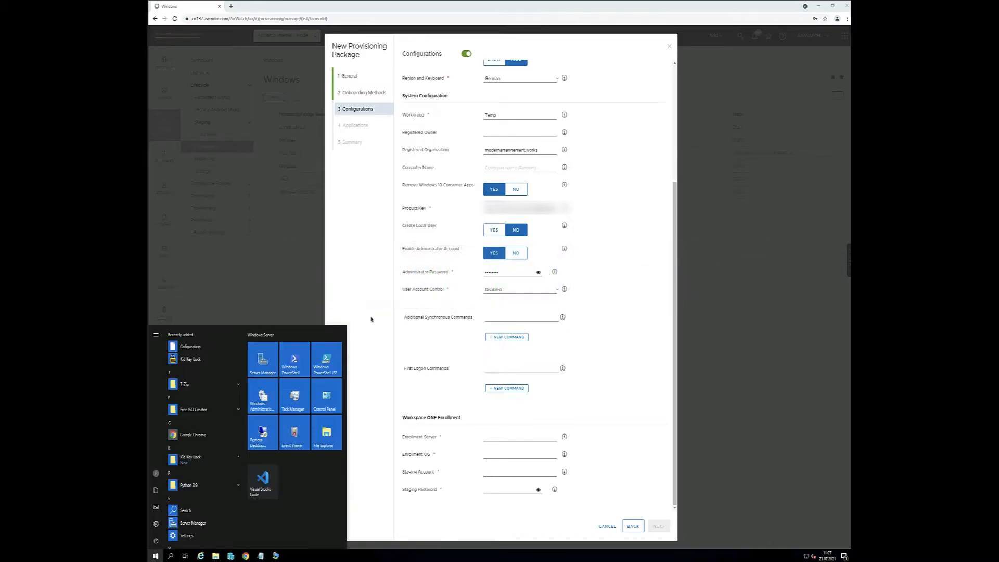
{"action": "mouse_move", "coordinate": [260, 556]}
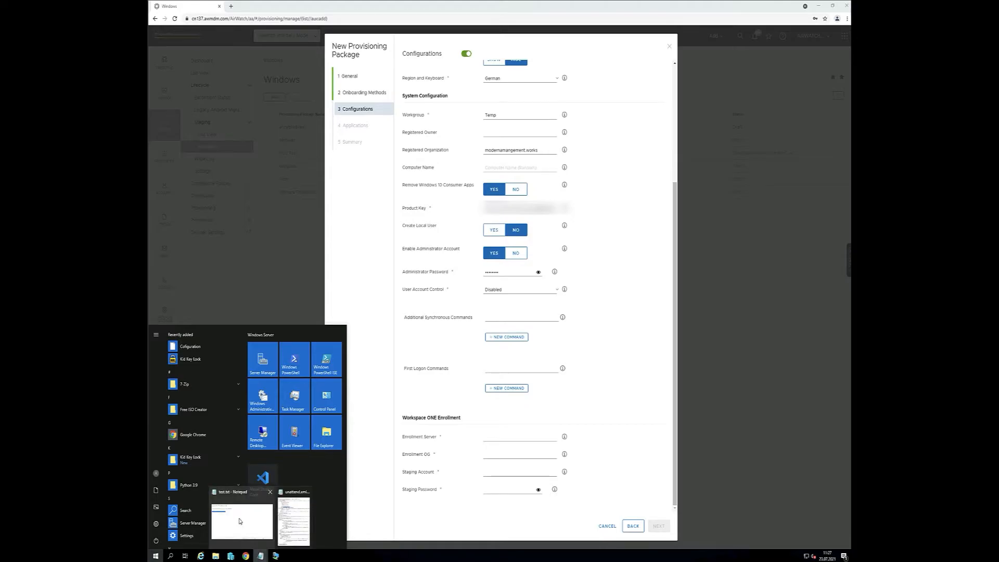
{"action": "left_click", "coordinate": [303, 527]}
{"action": "scroll", "coordinate": [282, 278], "scroll_direction": "down", "scroll_amount": 15}
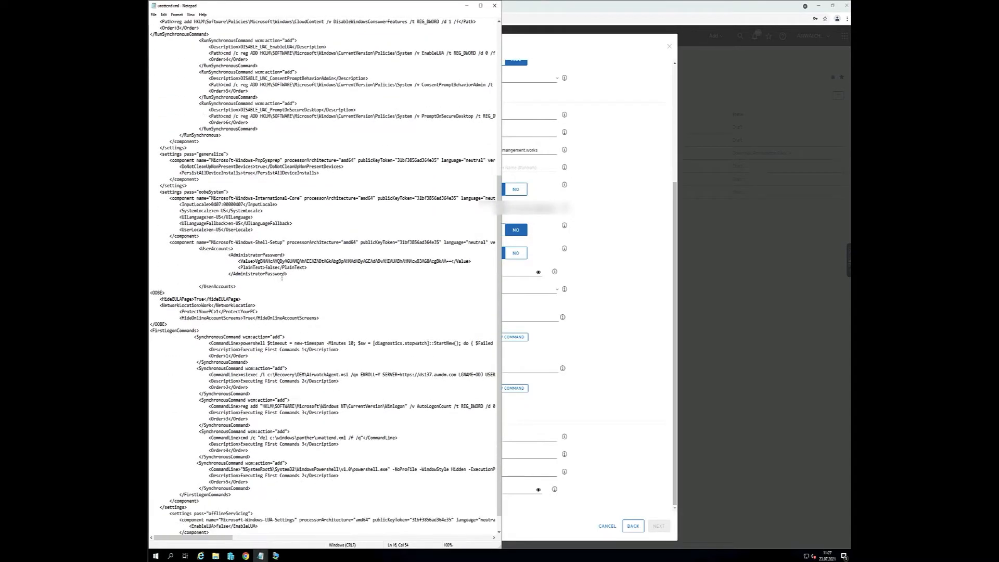
{"action": "left_click_drag", "start_coordinate": [151, 311], "coordinate": [194, 313]}
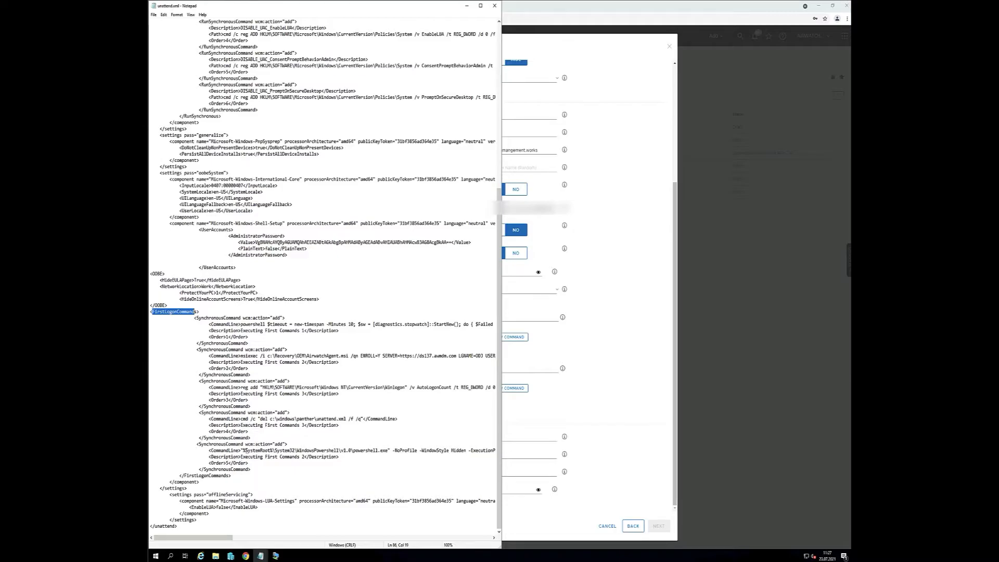
{"action": "left_click", "coordinate": [240, 451]}
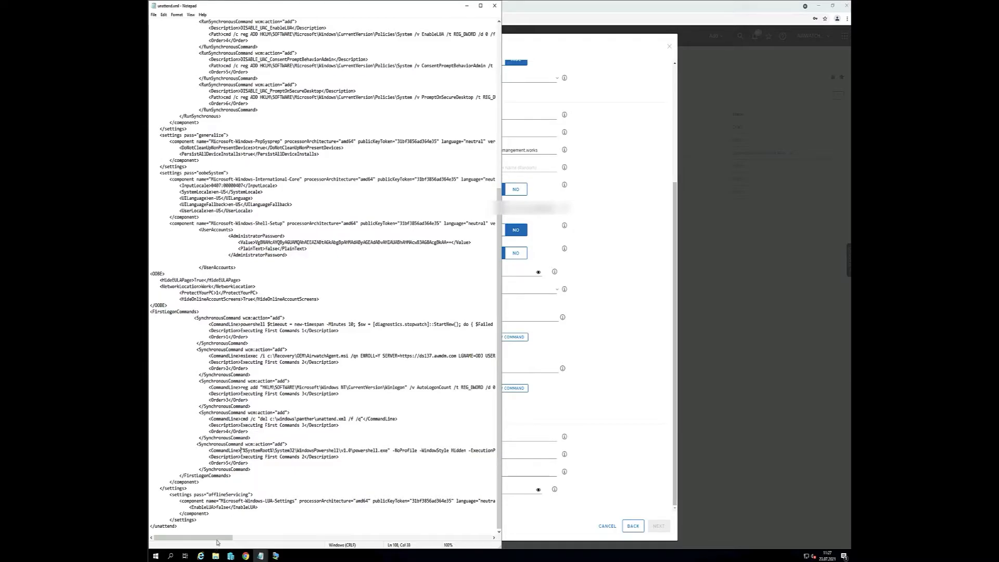
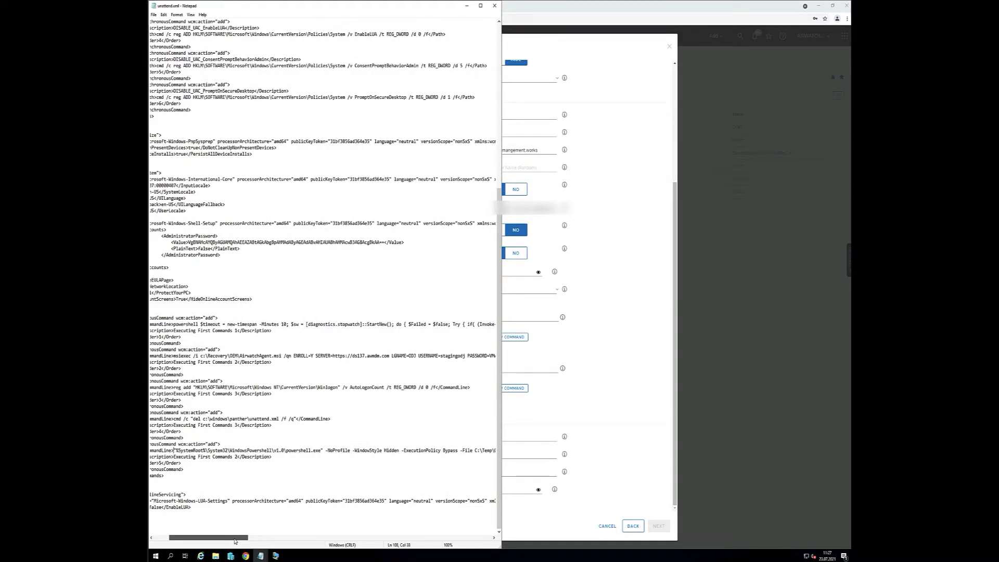
{"action": "left_click_drag", "start_coordinate": [235, 541], "coordinate": [264, 541]}
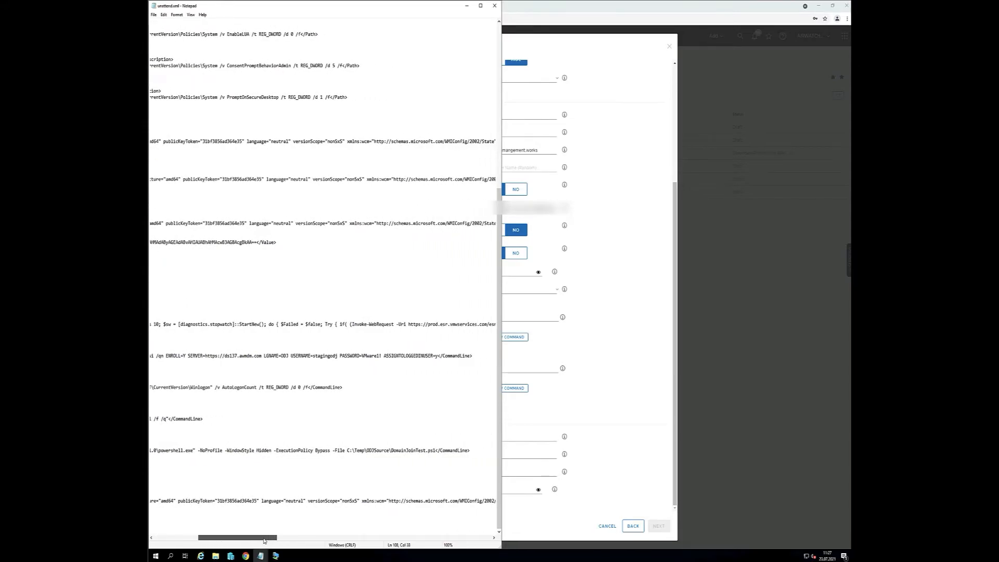
{"action": "left_click", "coordinate": [434, 451], "text": "shift"}
Paste the DomainJoinTest.ps1 PowerShell command into the provisioning package's First Logon Commands.
{"action": "left_click", "coordinate": [596, 318]}
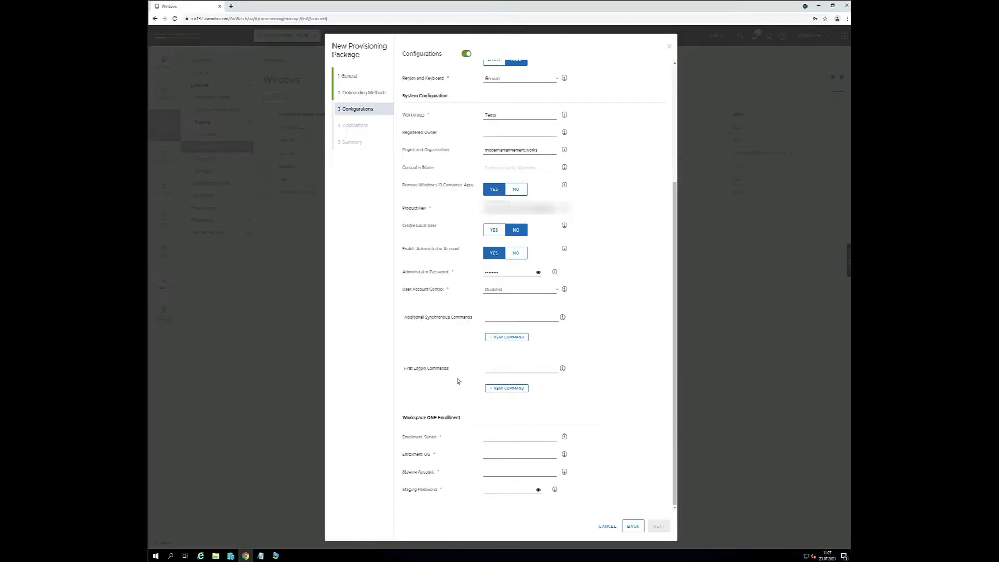
{"action": "left_click", "coordinate": [486, 368]}
{"action": "key", "text": "ctrl+v"}
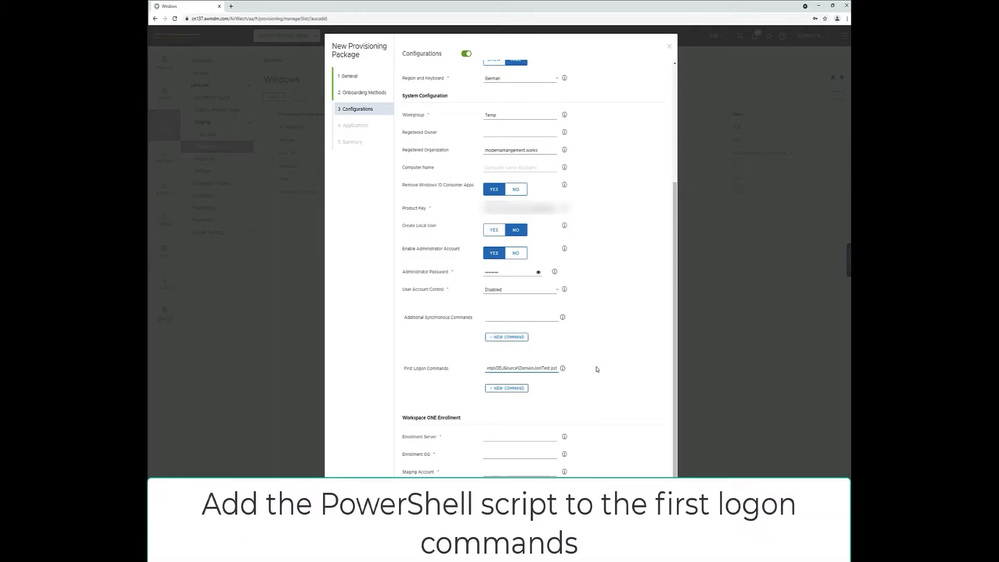
Review the first logon and synchronous commands in unattend.xml, then return to the provisioning package configuration.
{"action": "left_click", "coordinate": [260, 556]}
{"action": "left_click", "coordinate": [284, 528]}
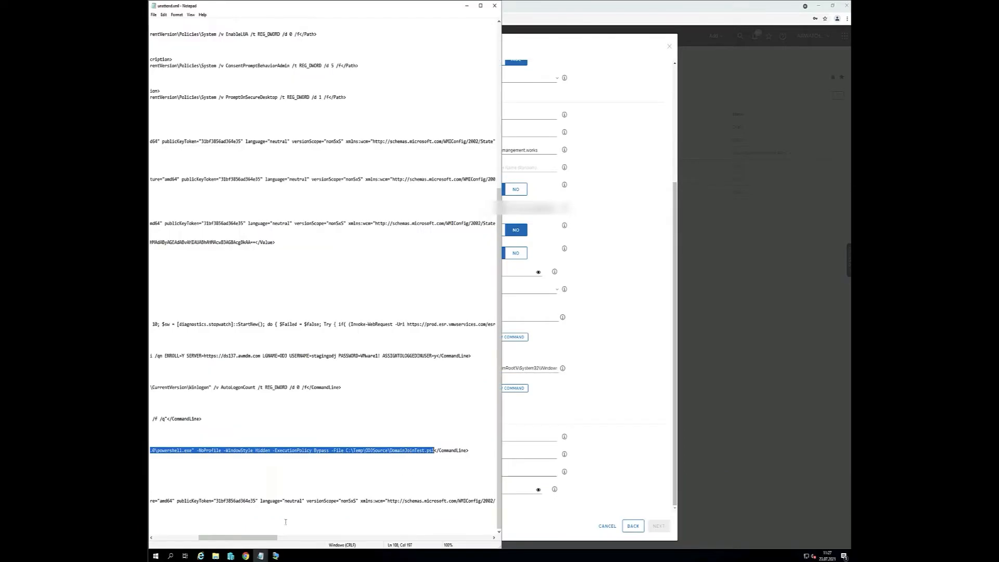
{"action": "left_click_drag", "start_coordinate": [244, 537], "coordinate": [192, 536]}
{"action": "scroll", "coordinate": [219, 141], "scroll_direction": "up", "scroll_amount": 4}
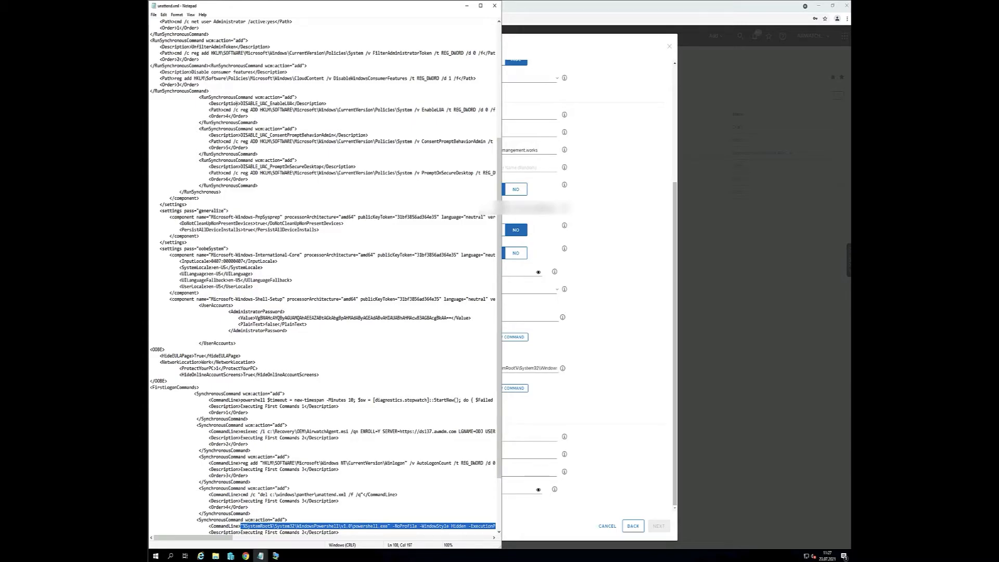
{"action": "scroll", "coordinate": [265, 123], "scroll_direction": "up", "scroll_amount": 4}
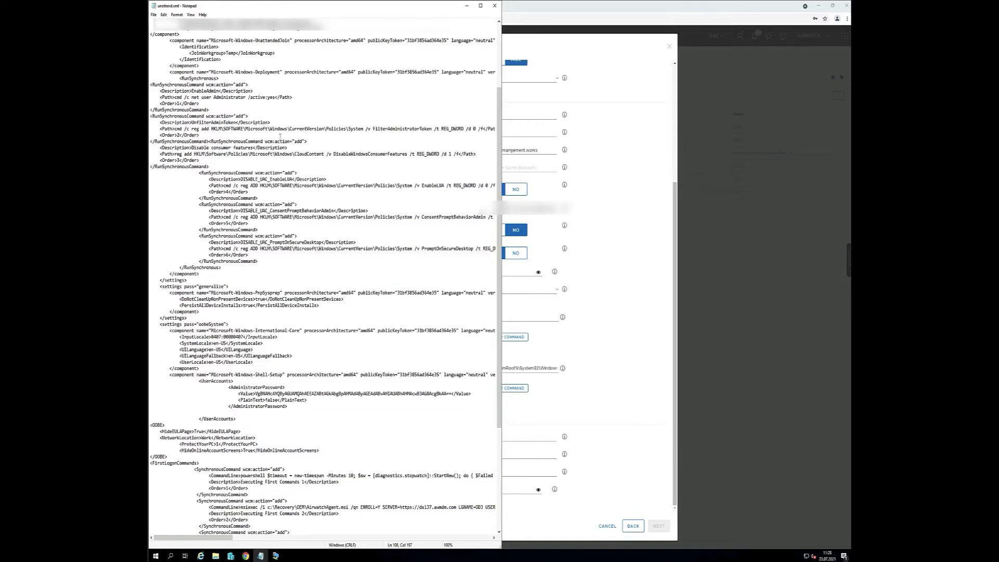
{"action": "left_click", "coordinate": [629, 249]}
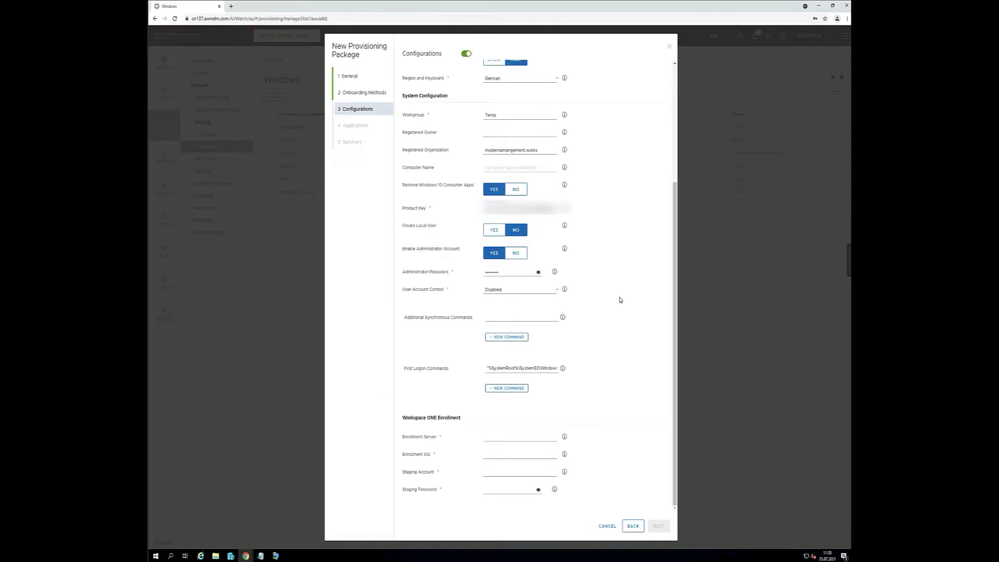
{"action": "left_click", "coordinate": [495, 437]}
{"action": "type", "text": "dttps"}
{"action": "type", "text": "://ds137.awmdm.com"}
{"action": "key", "text": "Tab"}
{"action": "type", "text": "mmworksod"}
Copy the enrollment OG value into the staging account and enter the staging password.
{"action": "left_click", "coordinate": [492, 472]}
{"action": "double_click", "coordinate": [498, 454]}
{"action": "key", "text": "ctrl+c"}
{"action": "left_click", "coordinate": [494, 472]}
{"action": "key", "text": "ctrl+v"}
{"action": "left_click", "coordinate": [499, 490]}
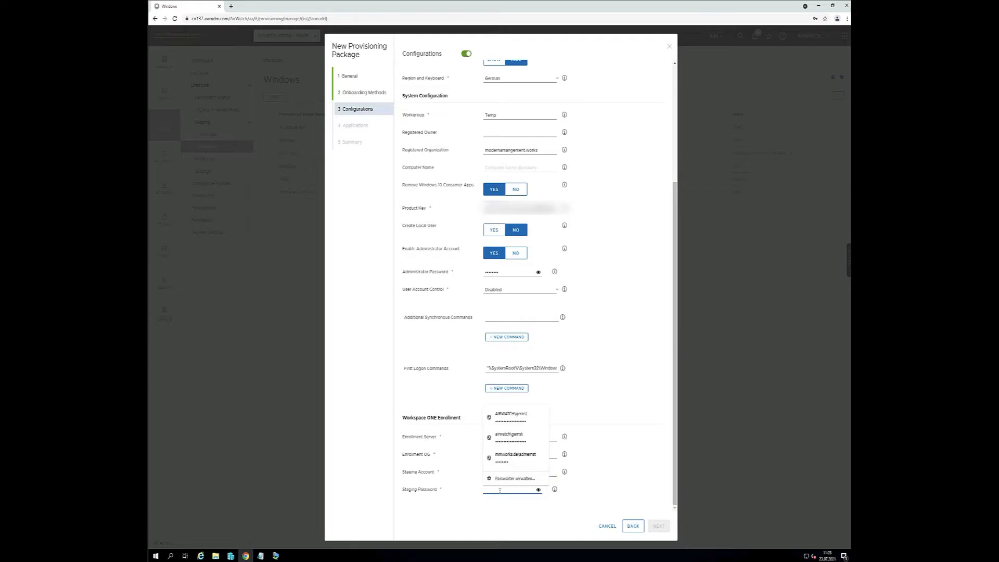
{"action": "type", "text": "••"}
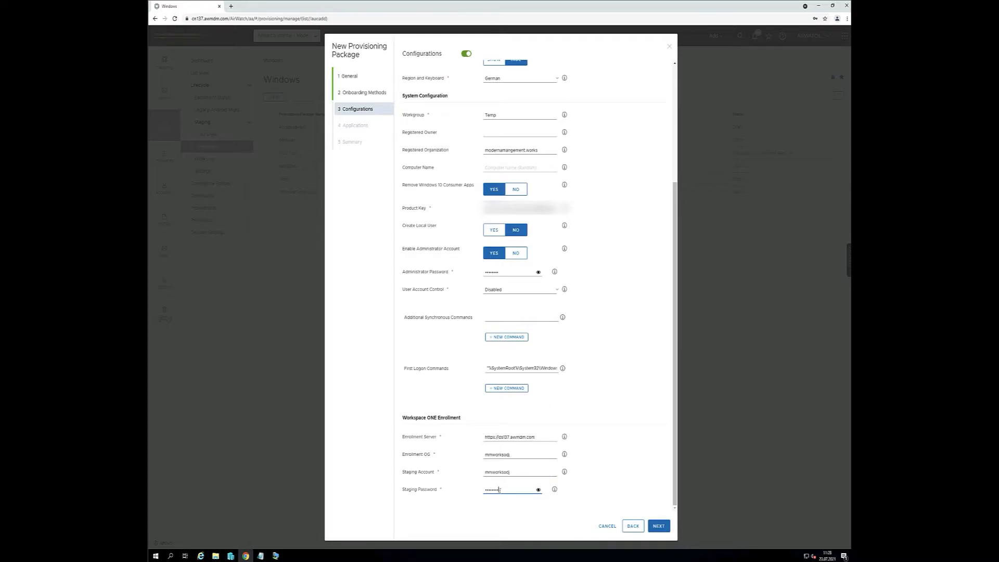
Include 7-Zip 19.00 (x64 edition), Google Chrome and Office 365 64 Bit in the provisioning package's applications.
{"action": "left_click", "coordinate": [659, 526]}
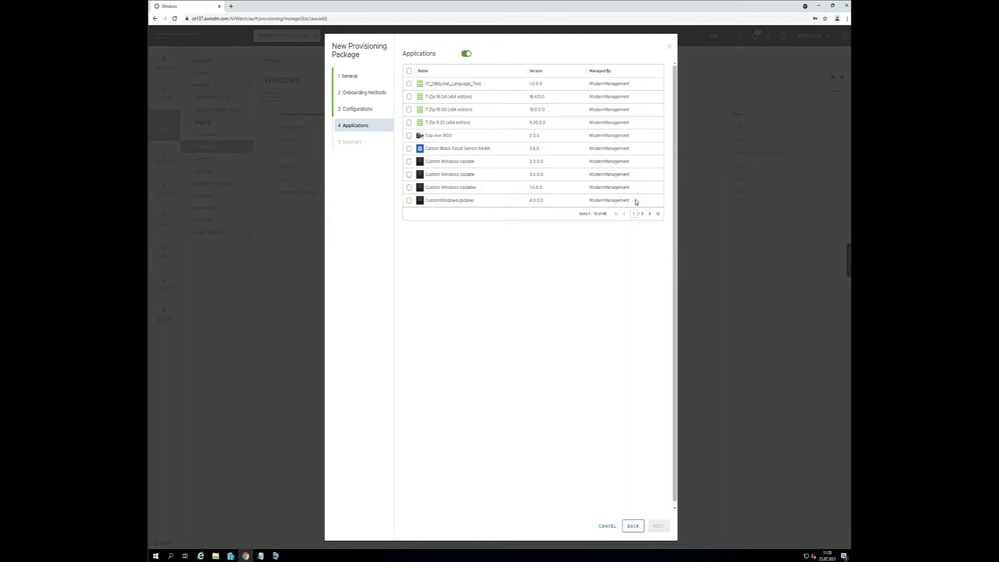
{"action": "left_click", "coordinate": [409, 110]}
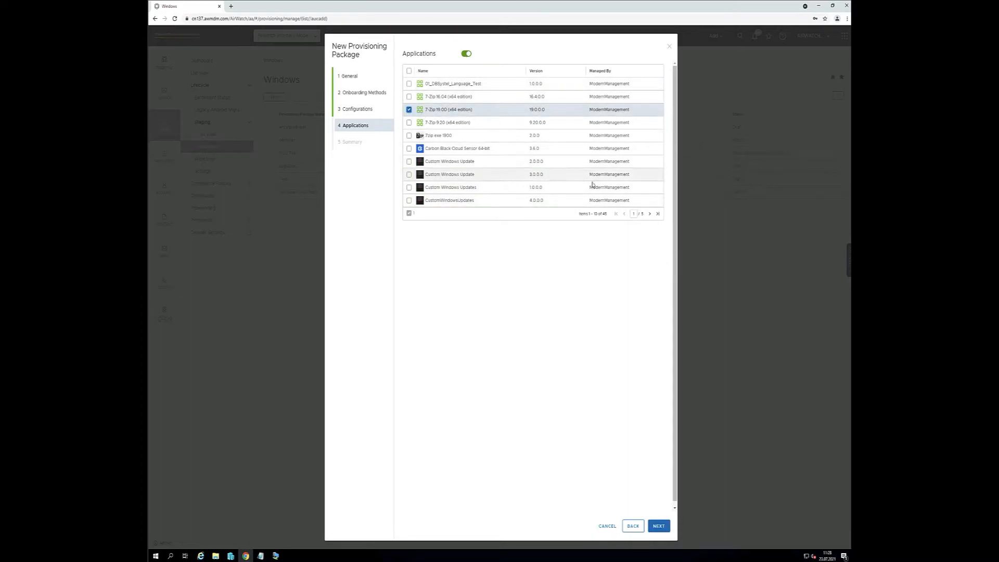
{"action": "left_click", "coordinate": [650, 214]}
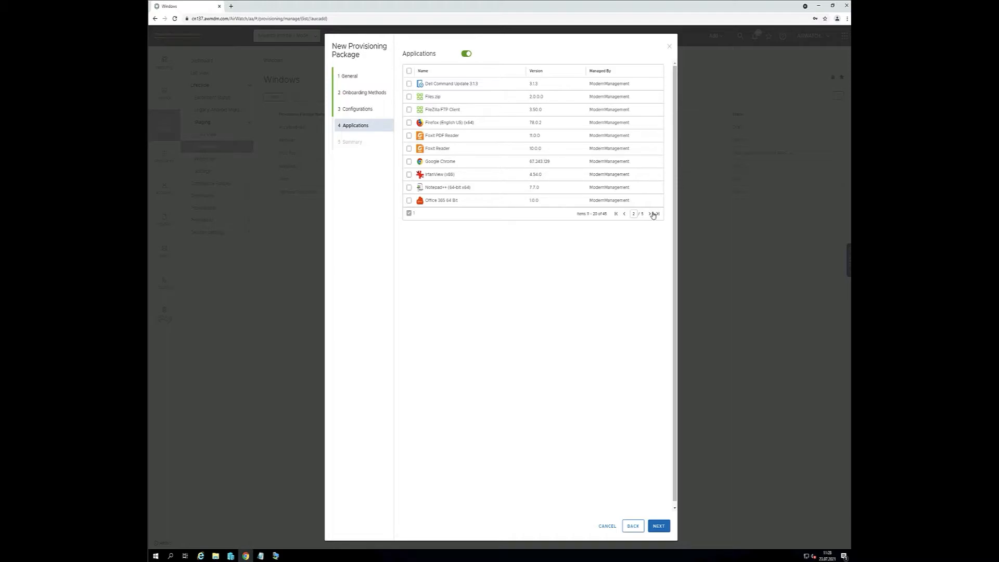
{"action": "left_click", "coordinate": [409, 162]}
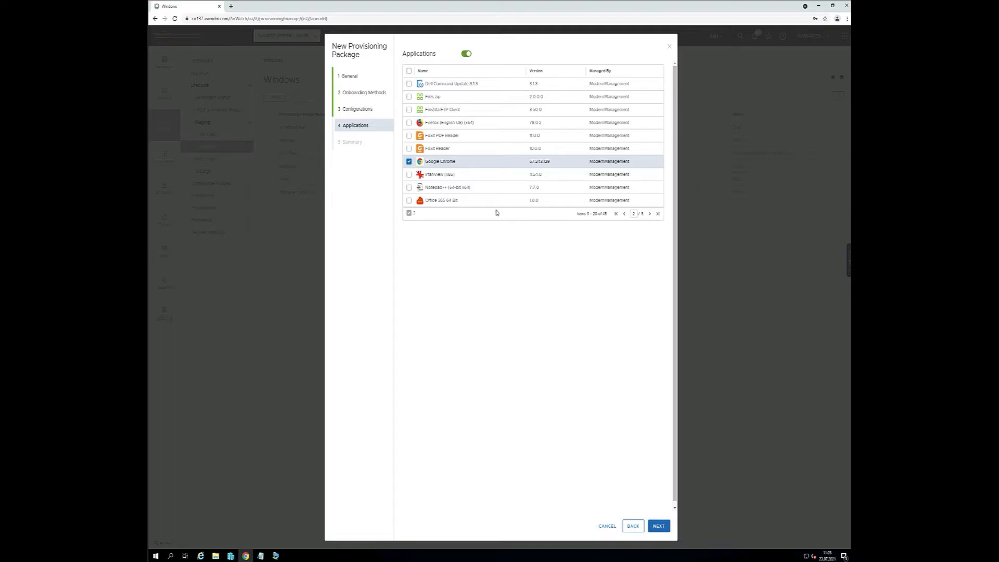
{"action": "left_click", "coordinate": [409, 201]}
Add Offline Domain Join Checker, VMware Tunnel 2.1.1 and Workspace ONE Assist 21.01, and save and export the provisioning package.
{"action": "left_click", "coordinate": [649, 214]}
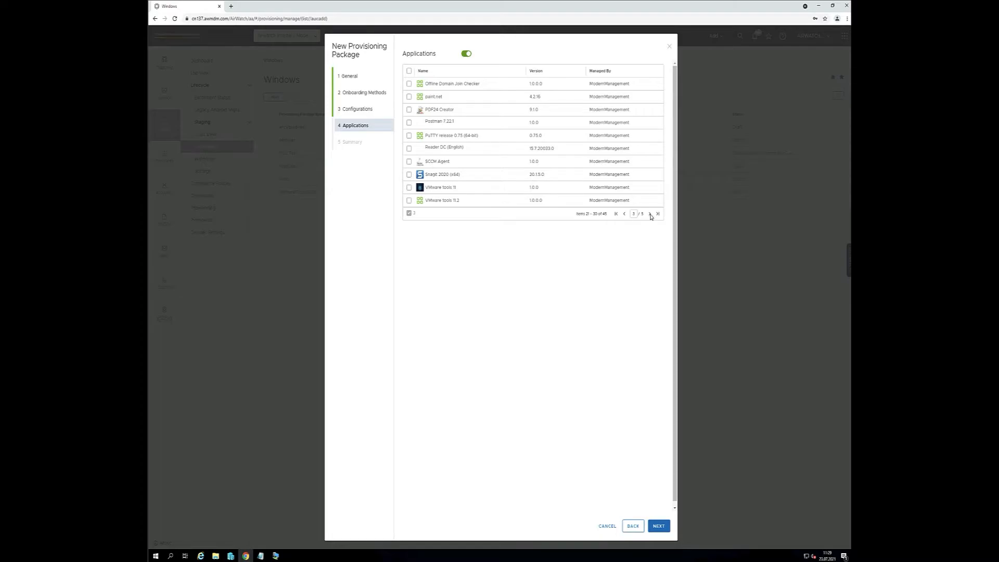
{"action": "left_click", "coordinate": [408, 85]}
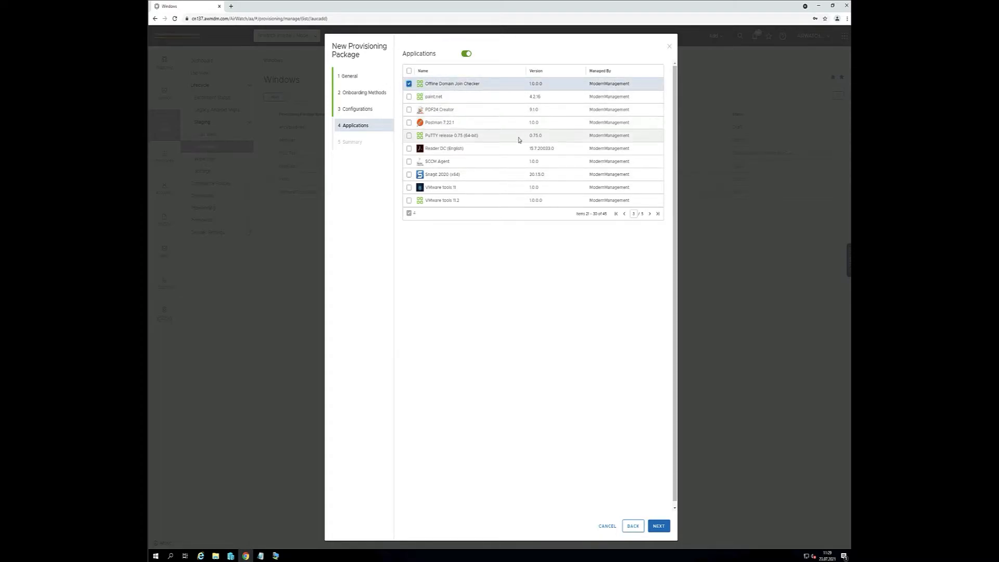
{"action": "left_click", "coordinate": [649, 216]}
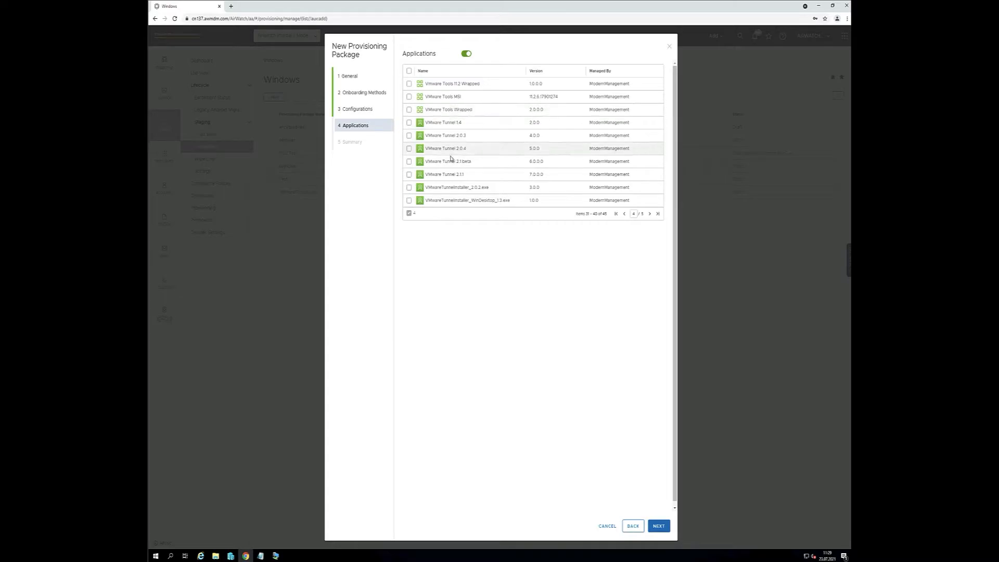
{"action": "left_click", "coordinate": [409, 175]}
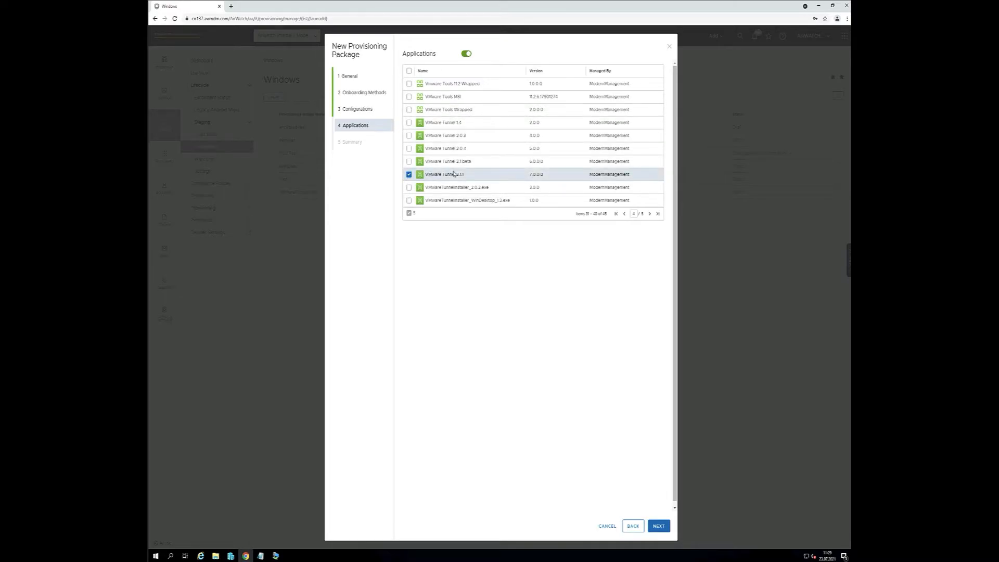
{"action": "left_click", "coordinate": [650, 214]}
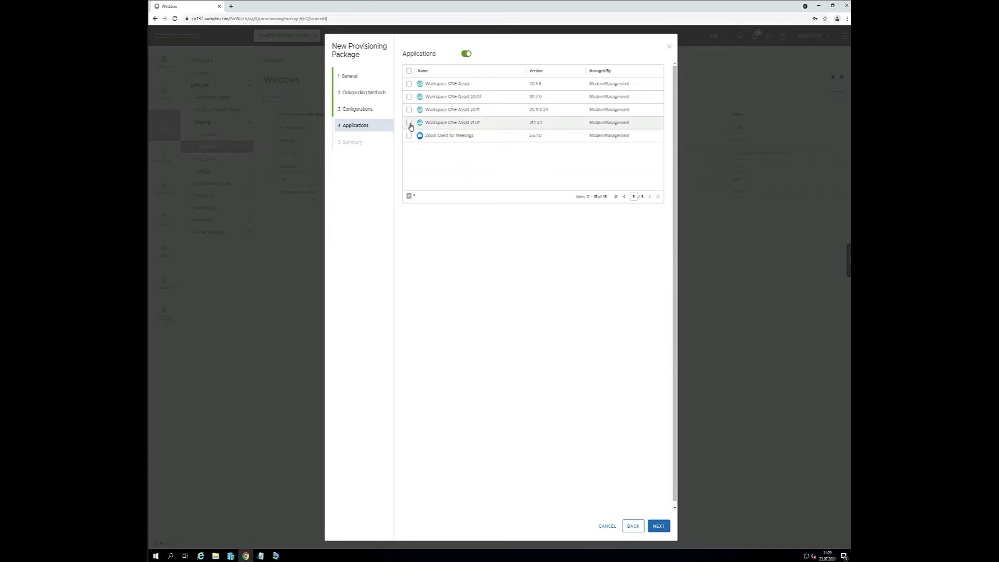
{"action": "left_click", "coordinate": [409, 123]}
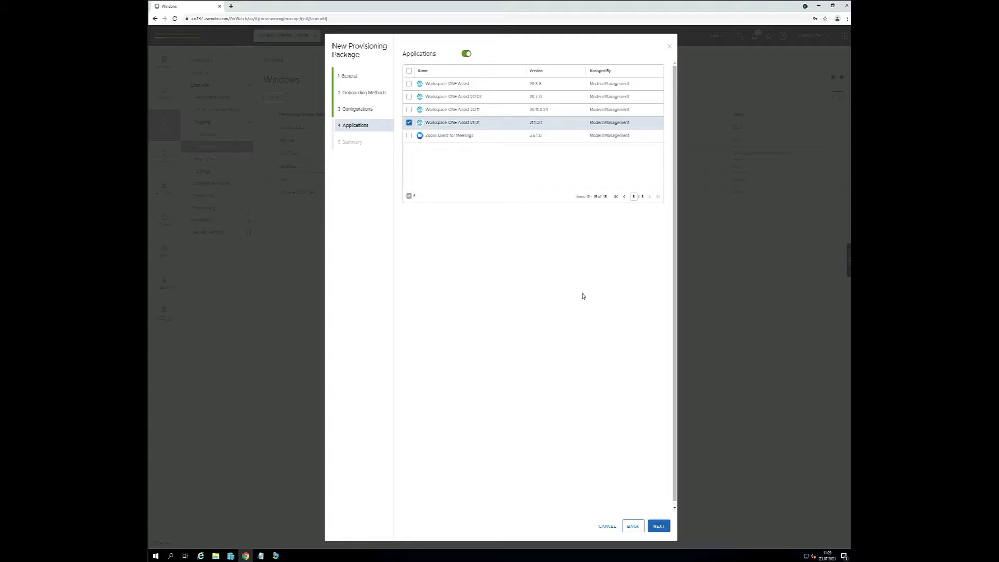
{"action": "left_click", "coordinate": [659, 526]}
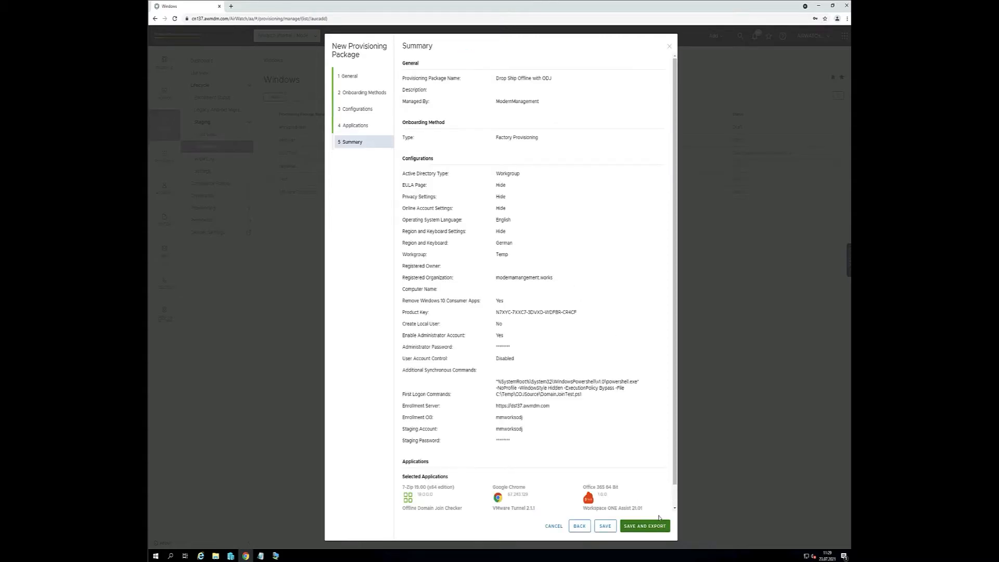
{"action": "left_click", "coordinate": [656, 526]}
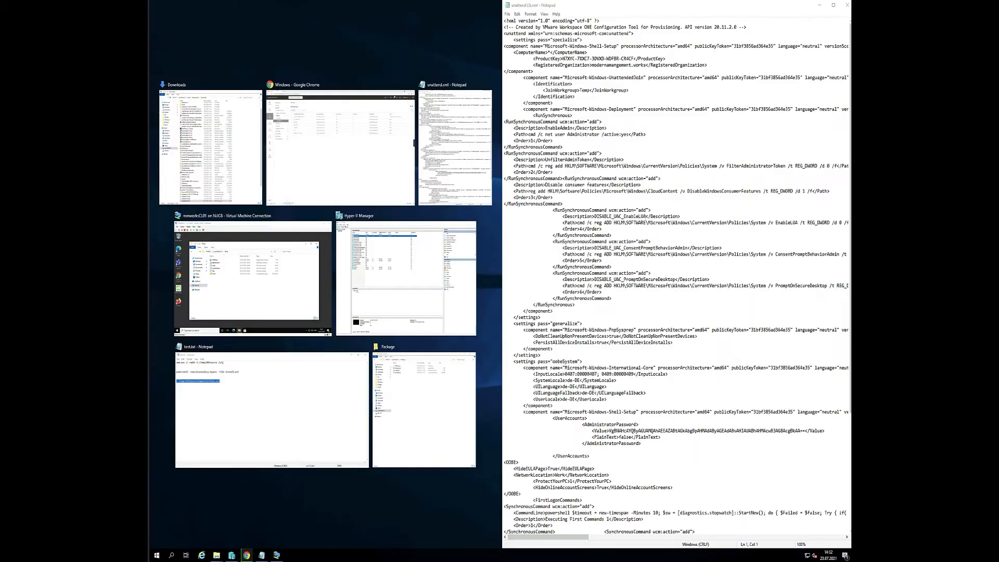
Try to arrange the downloaded unattend (3).xml side by side with the existing unattend.xml for comparison.
{"action": "left_click", "coordinate": [461, 140]}
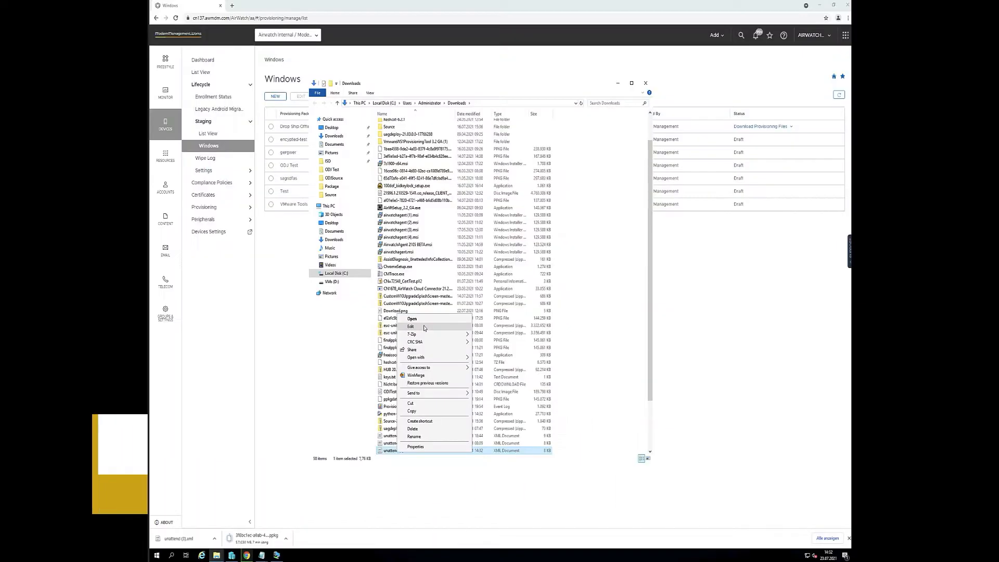
{"action": "left_click", "coordinate": [417, 325]}
{"action": "left_click", "coordinate": [618, 84]}
{"action": "left_click_drag", "start_coordinate": [542, 236], "coordinate": [472, 496]}
{"action": "left_click_drag", "start_coordinate": [318, 9], "coordinate": [396, 25]}
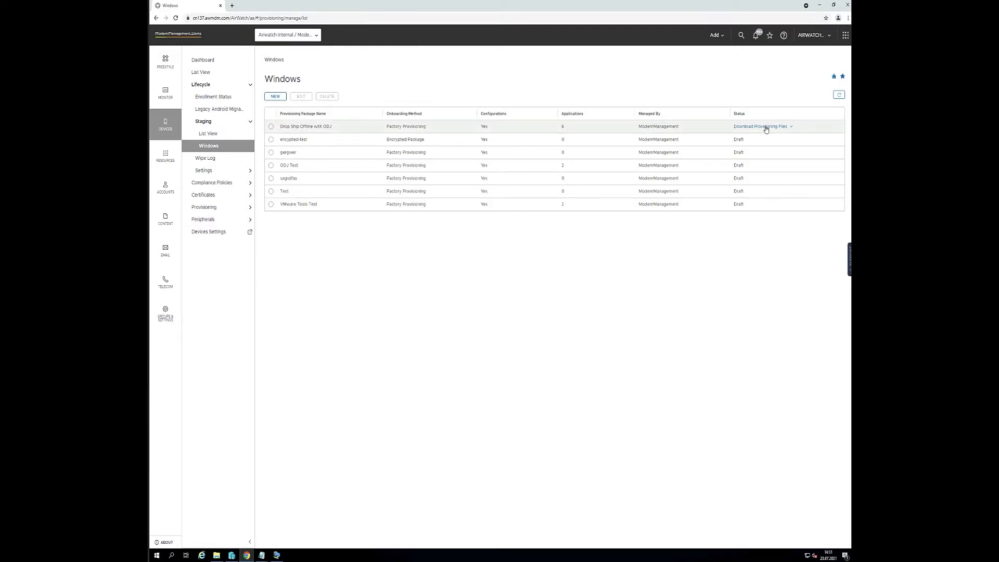
Download the PPKG and Unattend XML files of the Drop Ship Offline with ODJ package.
{"action": "left_click", "coordinate": [765, 126]}
{"action": "left_click", "coordinate": [767, 139]}
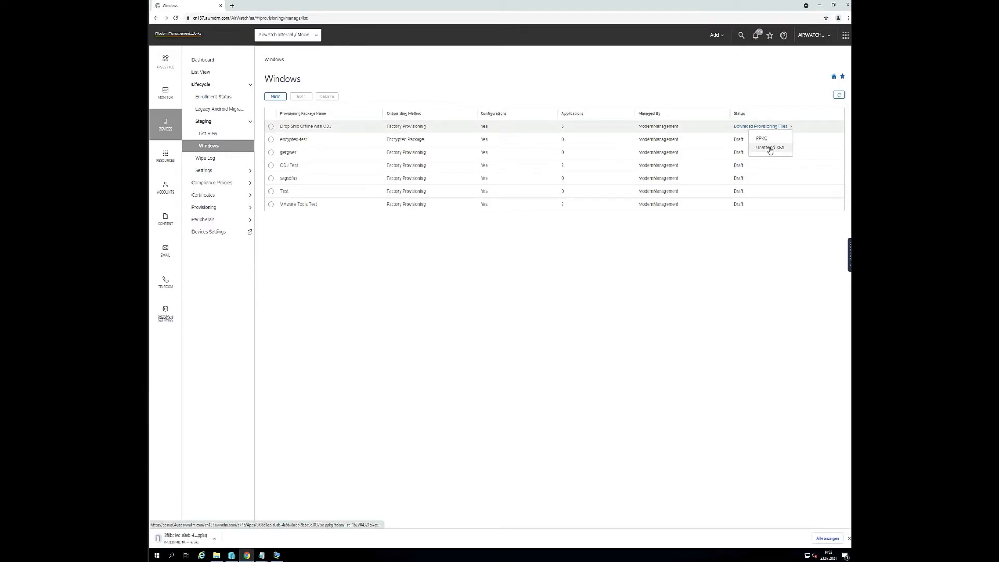
{"action": "left_click", "coordinate": [770, 148]}
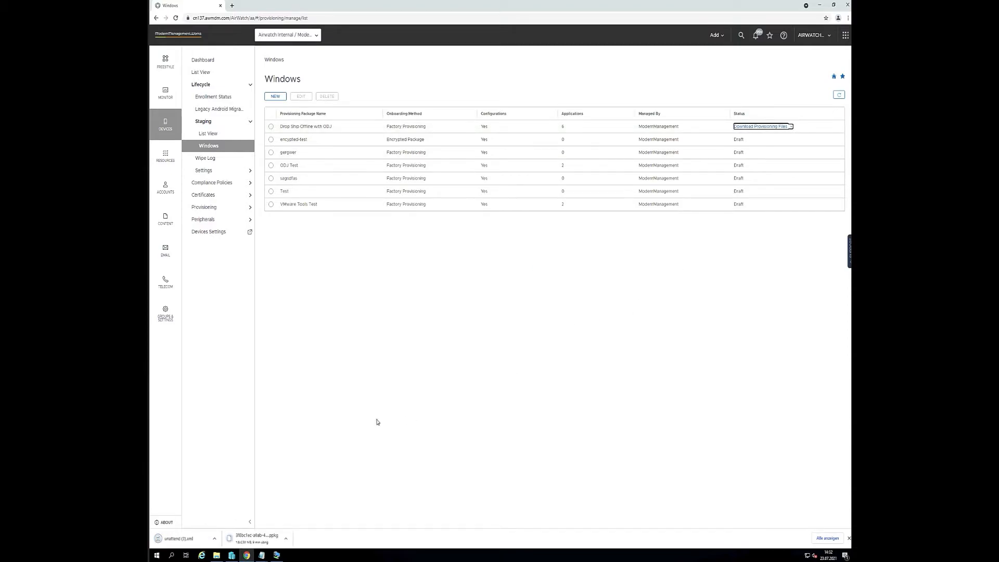
Show the downloaded unattend (3).xml in its folder and open it for editing in Notepad.
{"action": "left_click", "coordinate": [213, 538]}
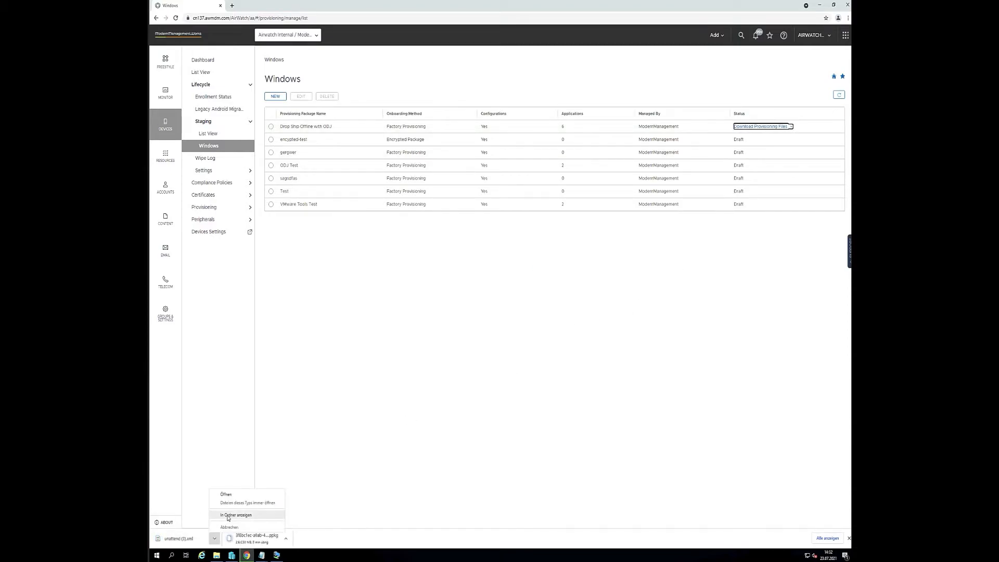
{"action": "left_click", "coordinate": [227, 515]}
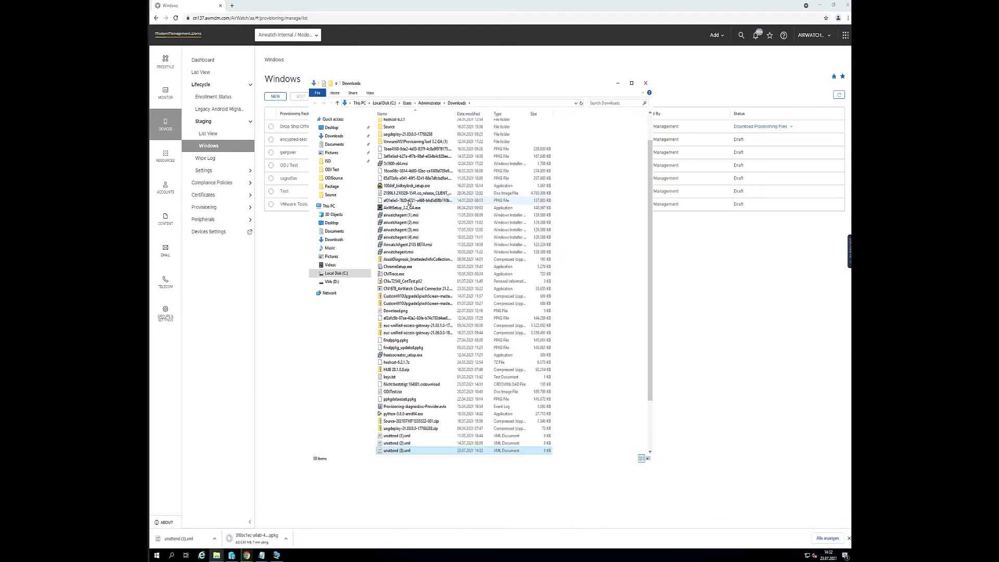
{"action": "right_click", "coordinate": [398, 450]}
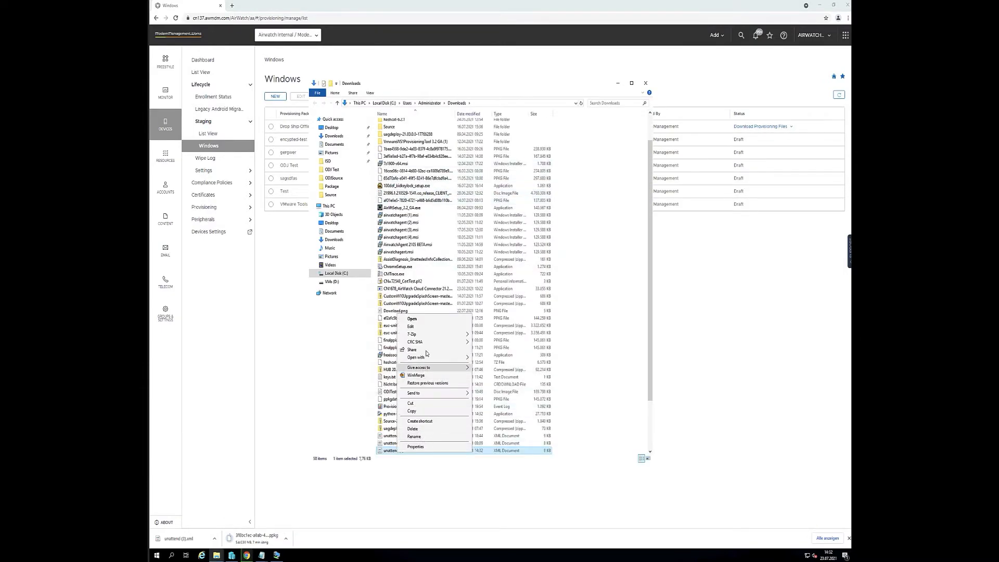
{"action": "left_click", "coordinate": [416, 326]}
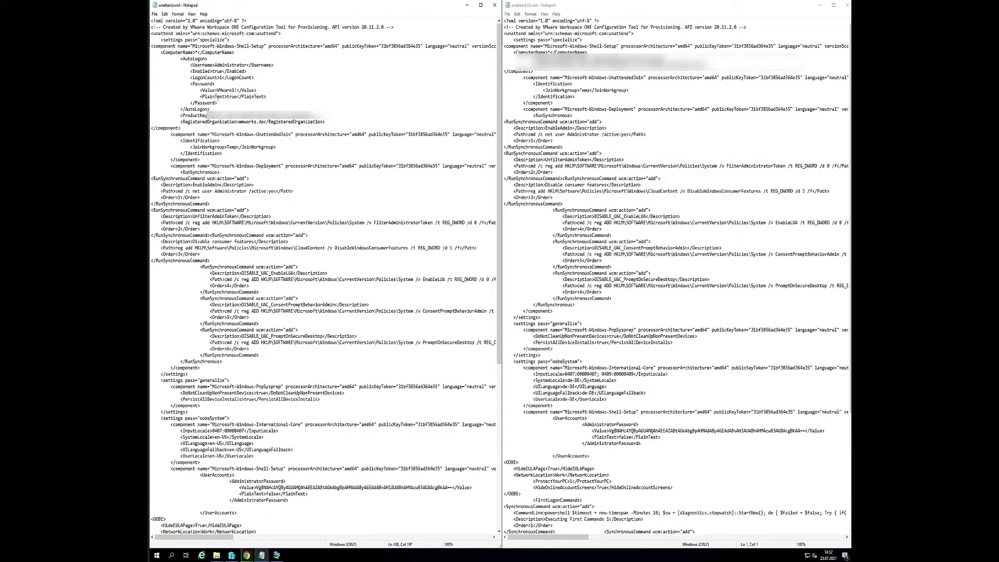
Copy the AutoLogon block with its account password from unattend.xml to below the ComputerName line in unattend (3).xml.
{"action": "left_click_drag", "start_coordinate": [181, 60], "coordinate": [267, 108]}
{"action": "key", "text": "ctrl+c"}
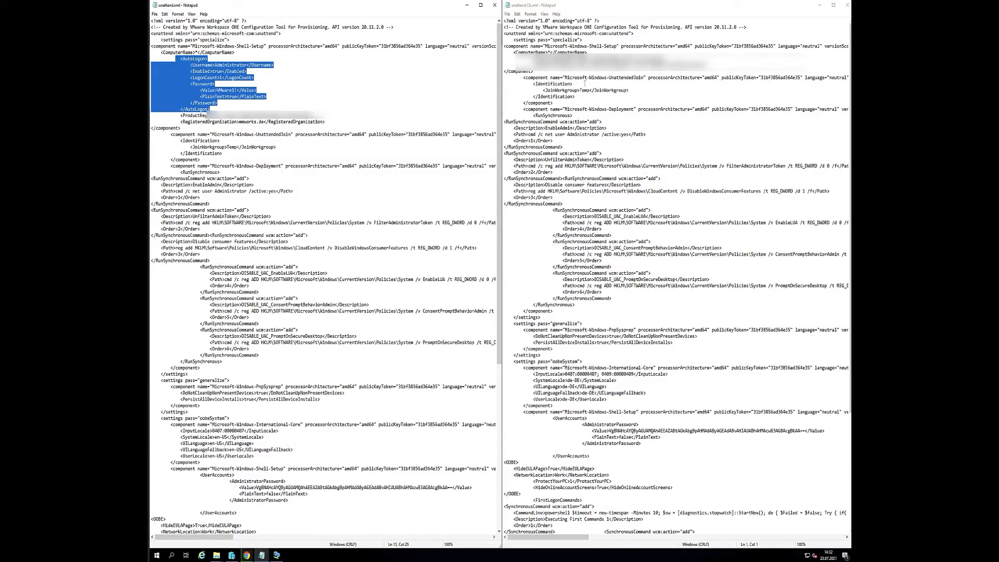
{"action": "left_click", "coordinate": [592, 53]}
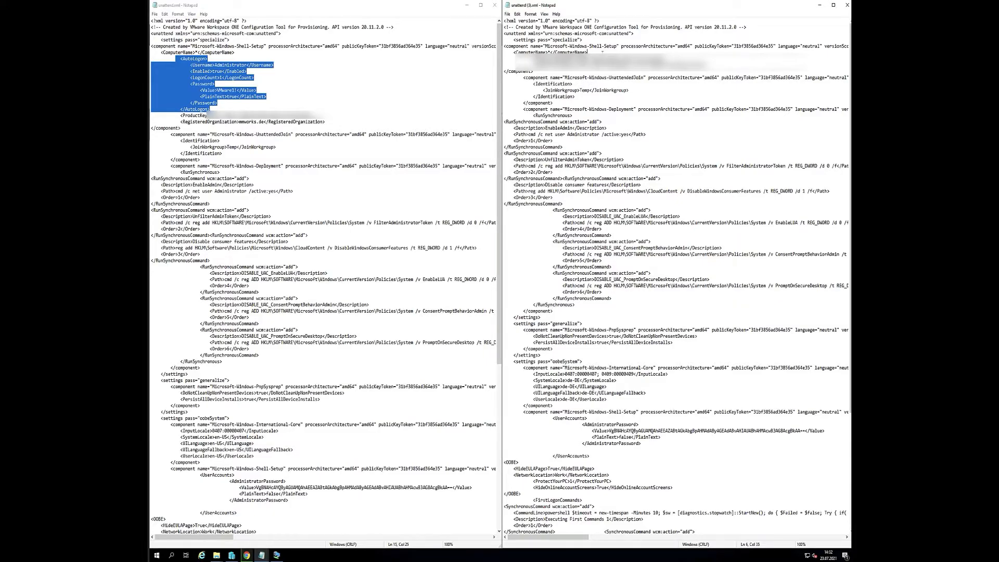
{"action": "key", "text": "Return"}
{"action": "key", "text": "ctrl+v"}
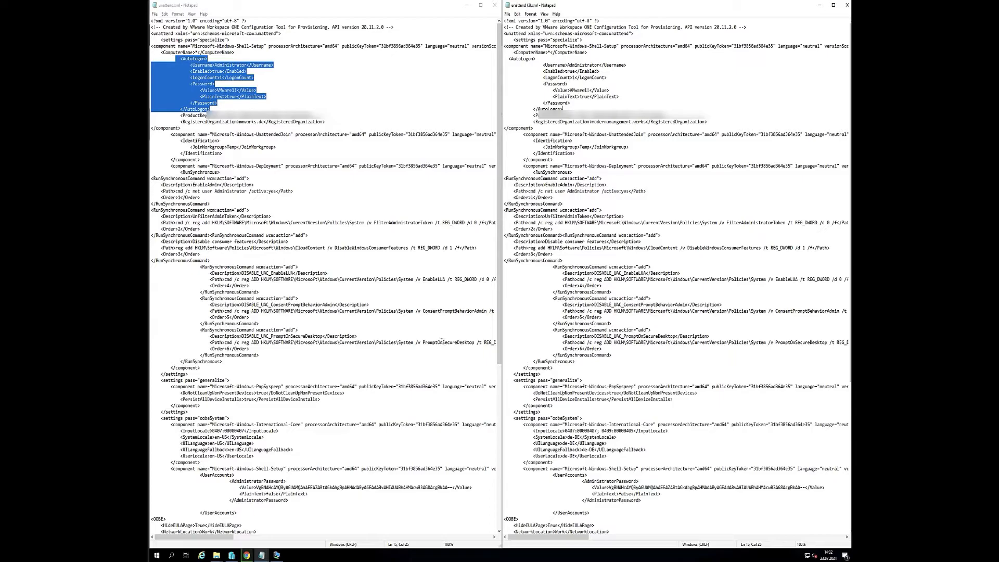
Review the remaining settings and the first logon commands in the reference unattend.xml.
{"action": "scroll", "coordinate": [441, 342], "scroll_direction": "down", "scroll_amount": 1}
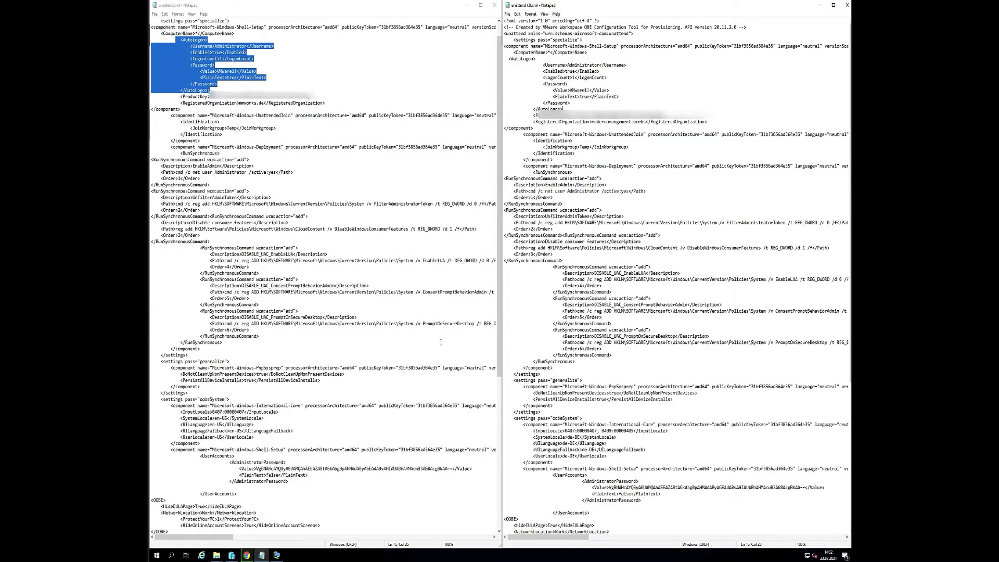
{"action": "scroll", "coordinate": [441, 342], "scroll_direction": "down", "scroll_amount": 8}
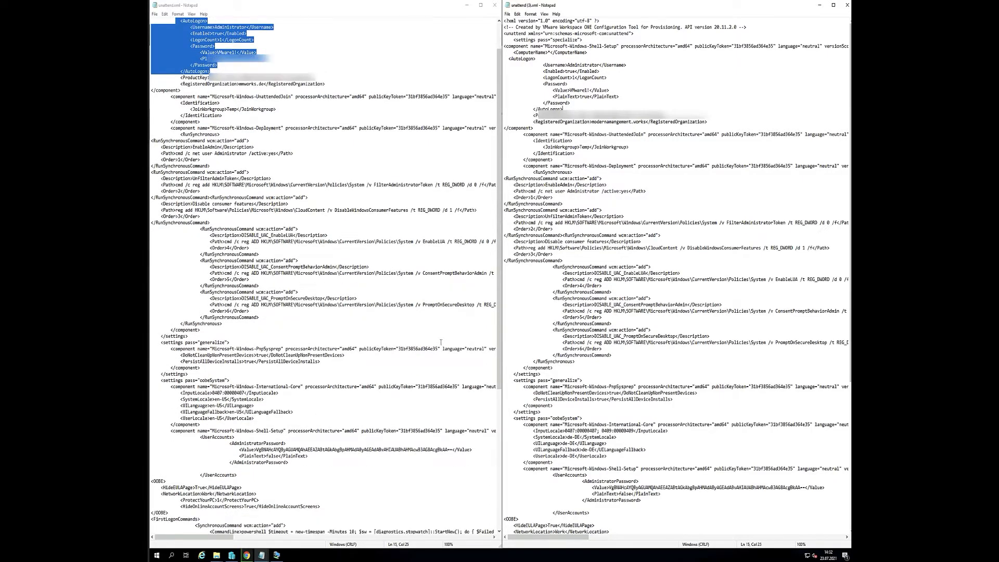
{"action": "scroll", "coordinate": [441, 343], "scroll_direction": "down", "scroll_amount": 4}
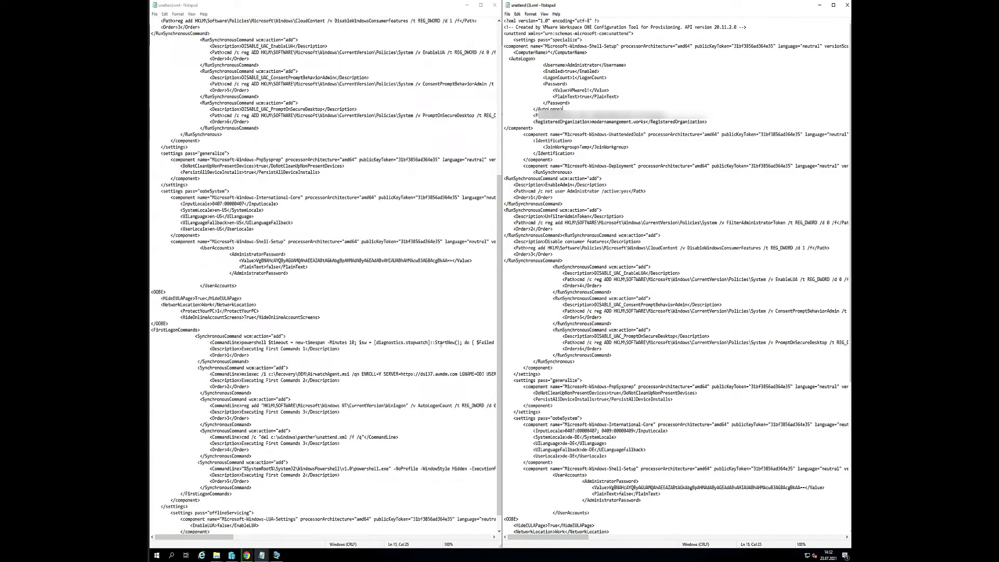
{"action": "scroll", "coordinate": [562, 372], "scroll_direction": "down", "scroll_amount": 11}
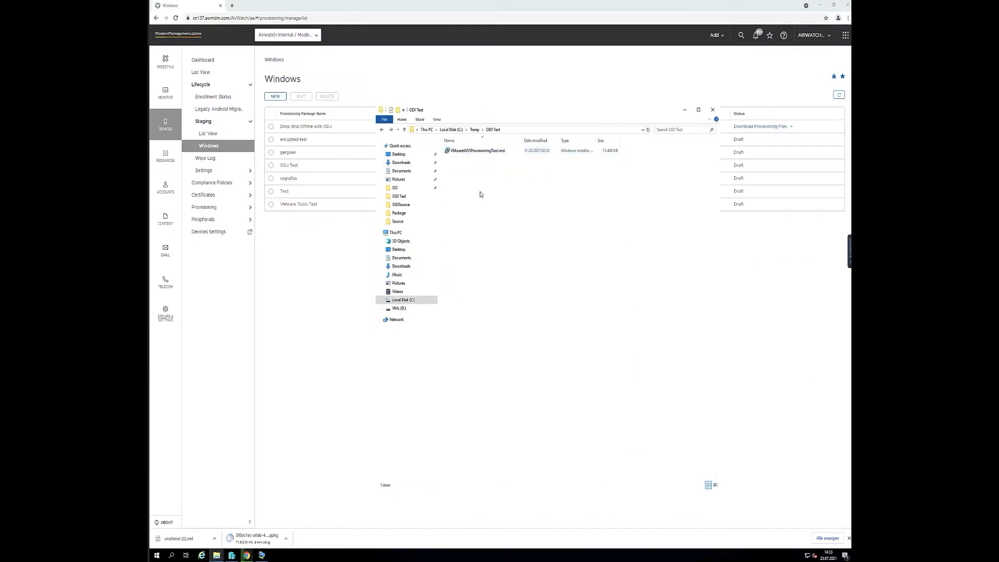
Paste the edited unattend file into the ODJ Test folder and rename it to unattend.xml.
{"action": "right_click", "coordinate": [480, 193]}
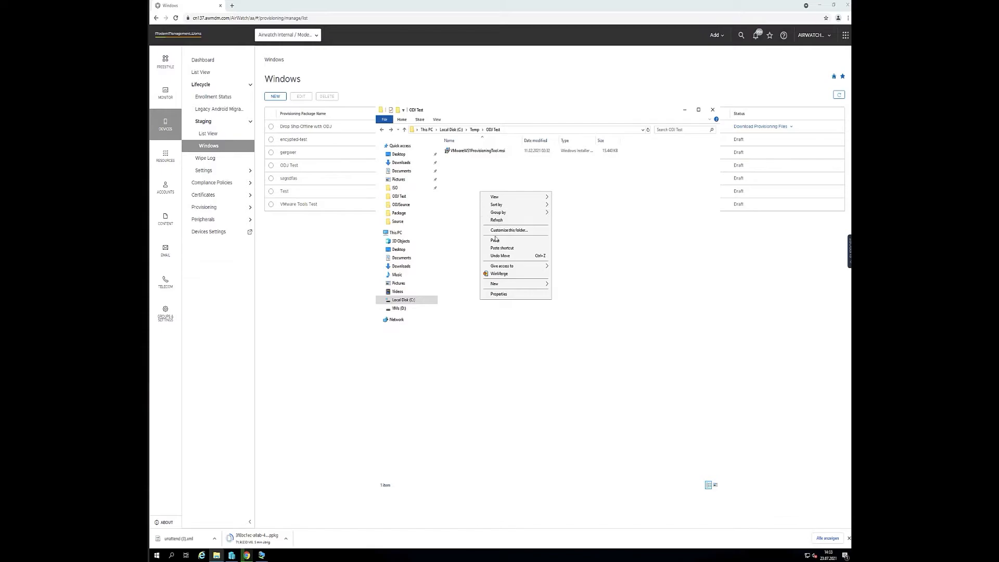
{"action": "left_click", "coordinate": [494, 240]}
{"action": "right_click", "coordinate": [470, 150]}
{"action": "left_click", "coordinate": [487, 262]}
{"action": "key", "text": "BackSpace"}
{"action": "key", "text": "BackSpace"}
{"action": "key", "text": "BackSpace"}
{"action": "left_click", "coordinate": [488, 200]}
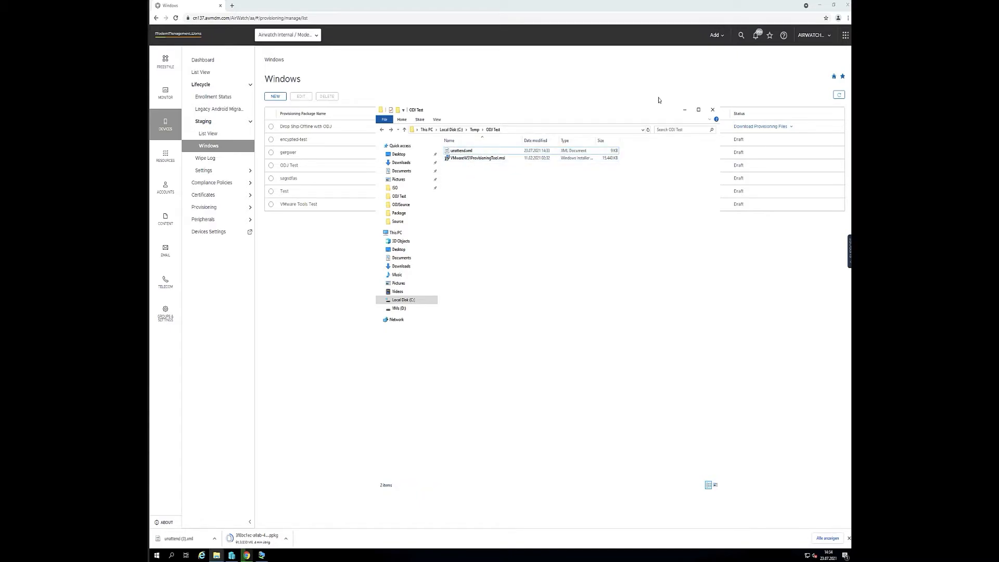
Switch to Hyper-V Manager and apply the OOBE checkpoint to the mmworksCL02 virtual machine.
{"action": "left_click", "coordinate": [820, 4]}
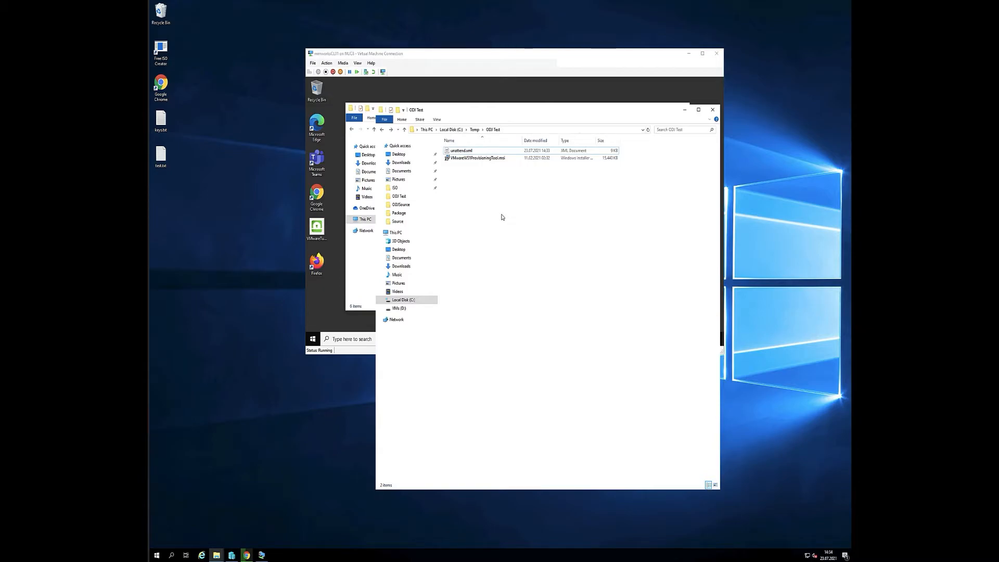
{"action": "left_click", "coordinate": [232, 556]}
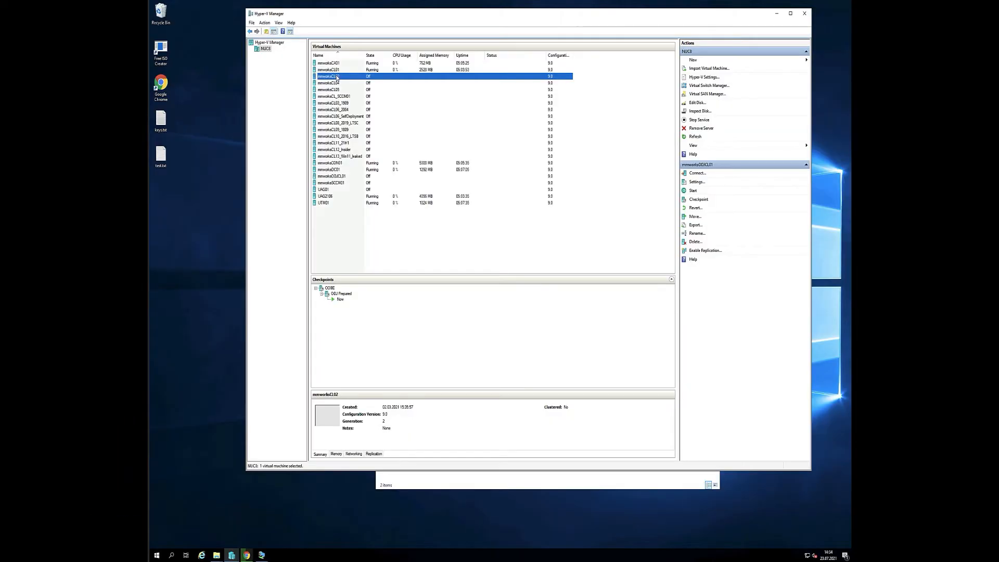
{"action": "right_click", "coordinate": [331, 288]}
{"action": "left_click", "coordinate": [357, 302]}
{"action": "left_click", "coordinate": [572, 247]}
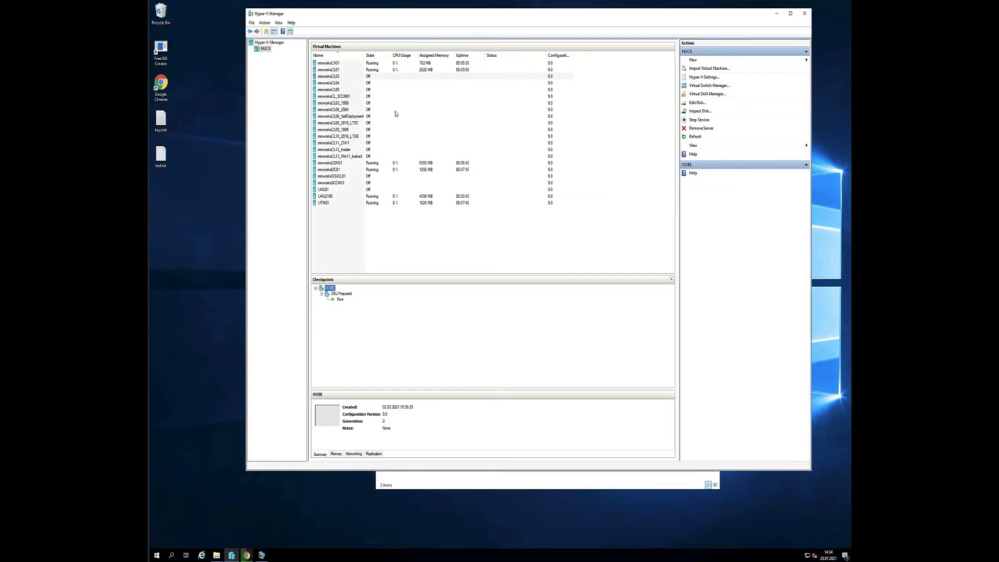
Connect to the mmworksCL02 virtual machine, start it and minimize Hyper-V Manager.
{"action": "left_click", "coordinate": [330, 77]}
{"action": "double_click", "coordinate": [330, 78]}
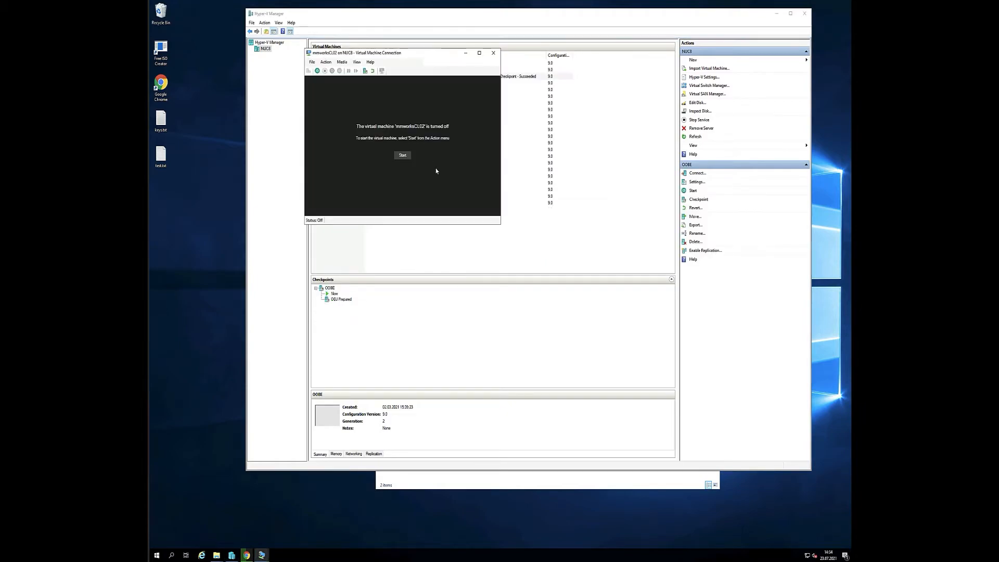
{"action": "left_click", "coordinate": [402, 155]}
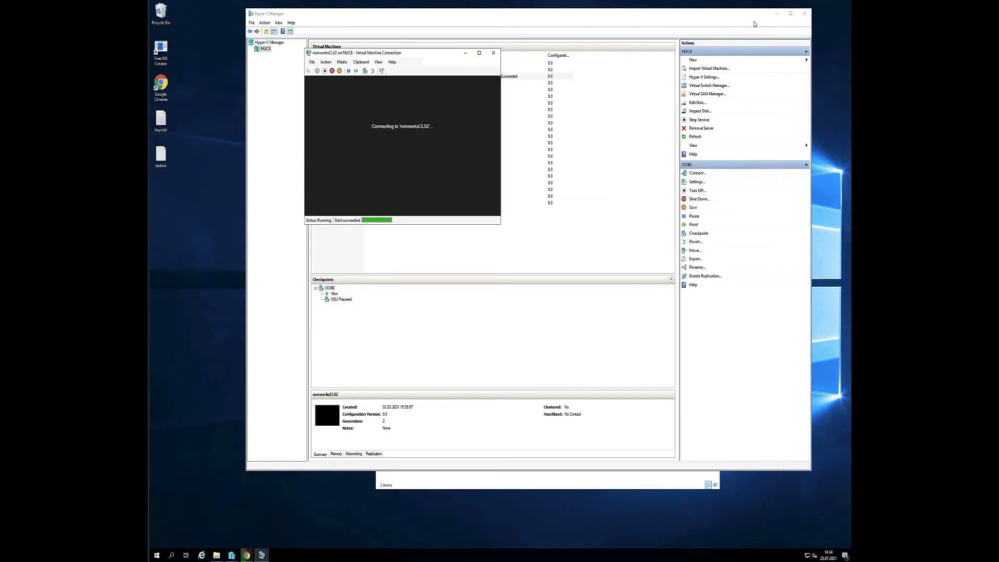
{"action": "left_click", "coordinate": [776, 14]}
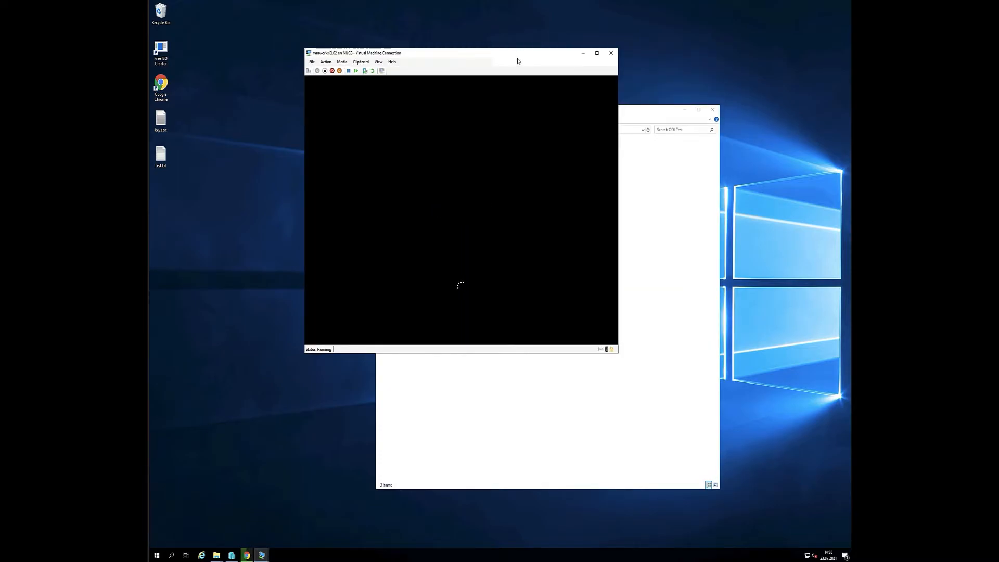
Clear the folder window out of the way, open Free ISO Creator and set C:\Temp\ODJ Test as its source folder.
{"action": "left_click", "coordinate": [684, 110]}
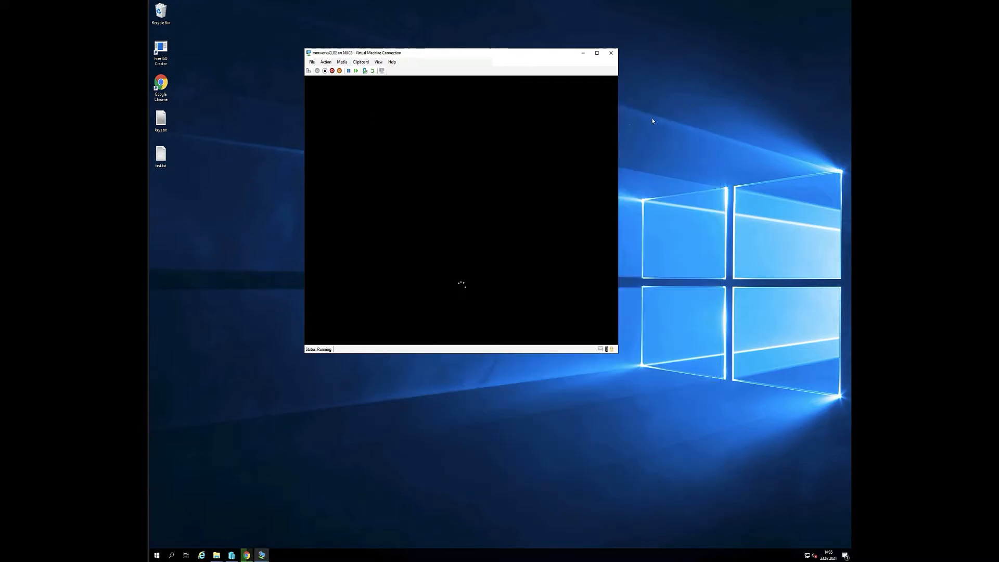
{"action": "left_click_drag", "start_coordinate": [478, 60], "coordinate": [517, 120]}
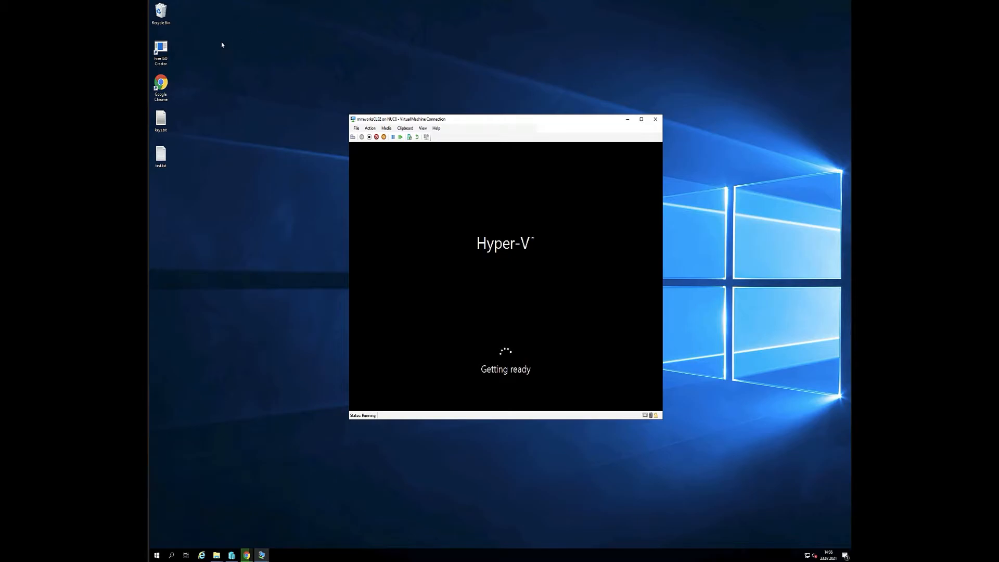
{"action": "double_click", "coordinate": [161, 50]}
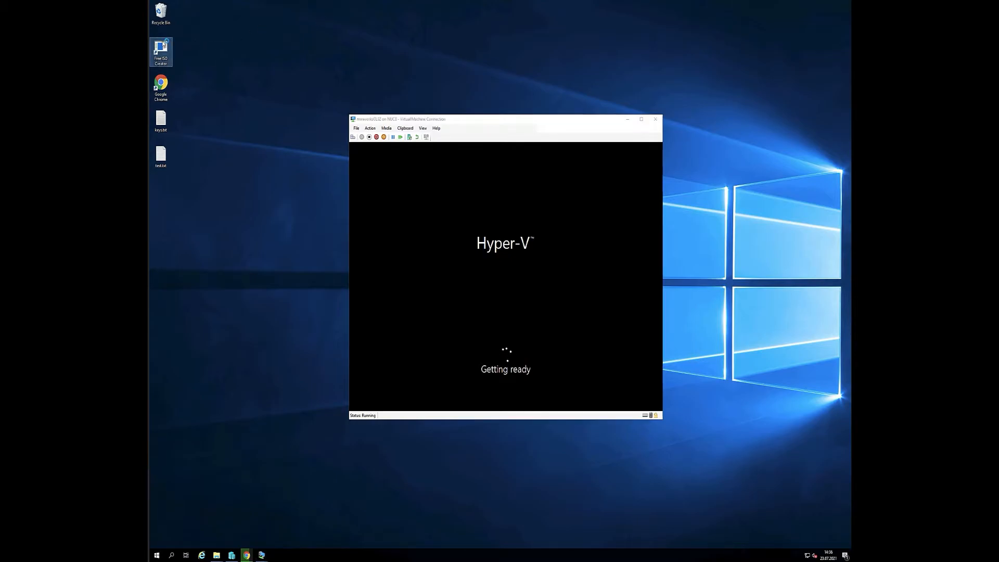
{"action": "left_click_drag", "start_coordinate": [508, 227], "coordinate": [250, 250]}
{"action": "left_click", "coordinate": [292, 263]}
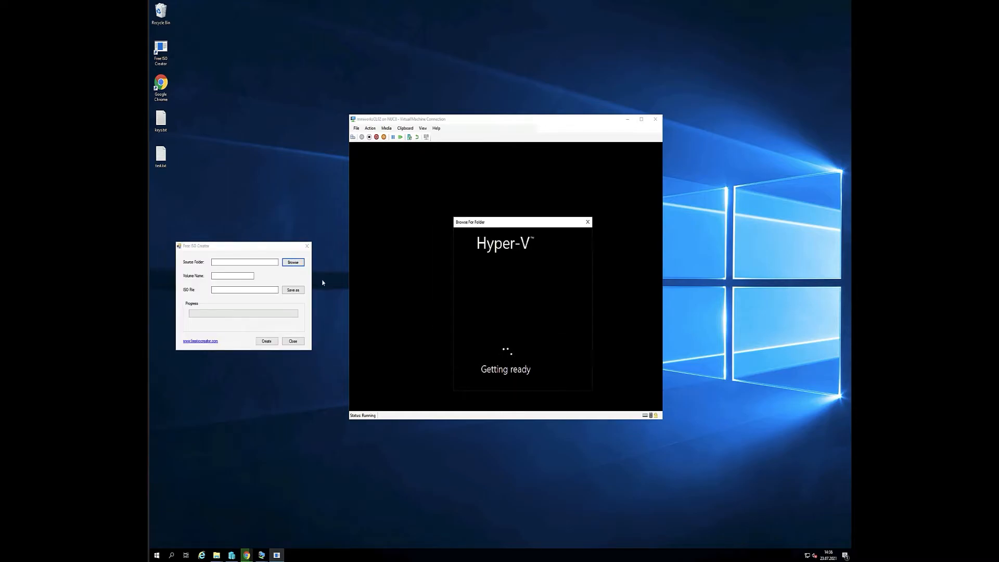
{"action": "double_click", "coordinate": [482, 267]}
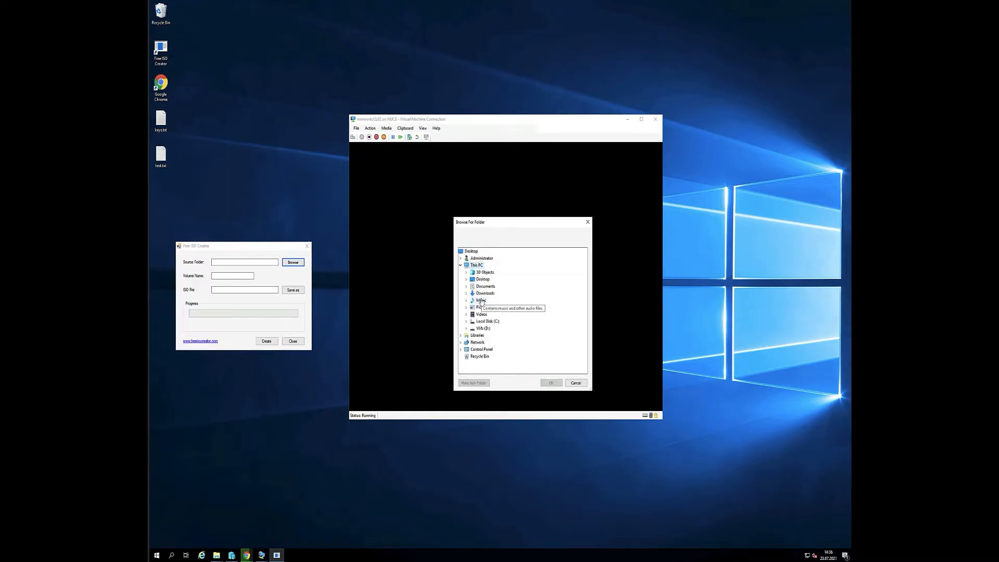
{"action": "double_click", "coordinate": [486, 321]}
{"action": "double_click", "coordinate": [488, 350]}
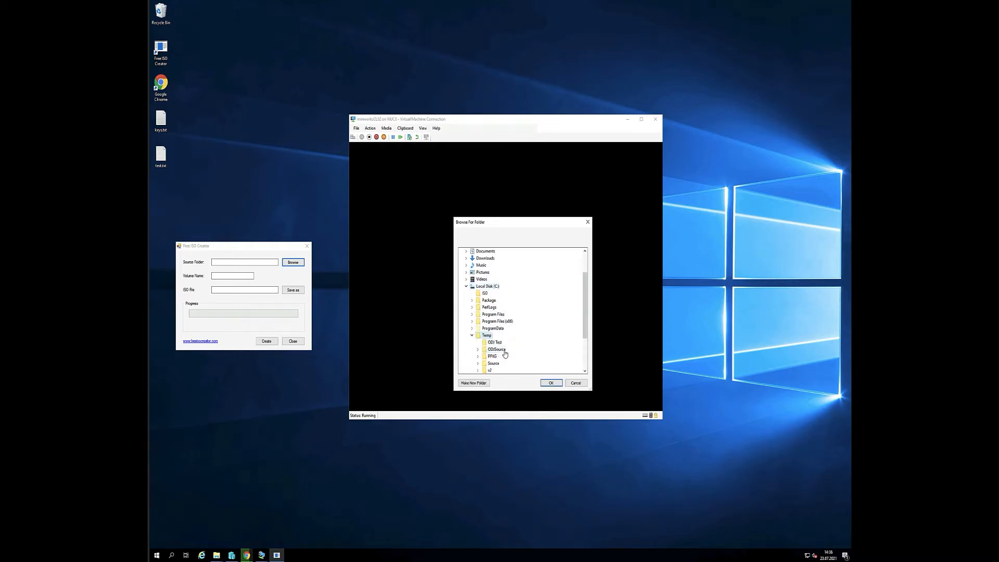
{"action": "left_click", "coordinate": [495, 342]}
{"action": "left_click", "coordinate": [551, 383]}
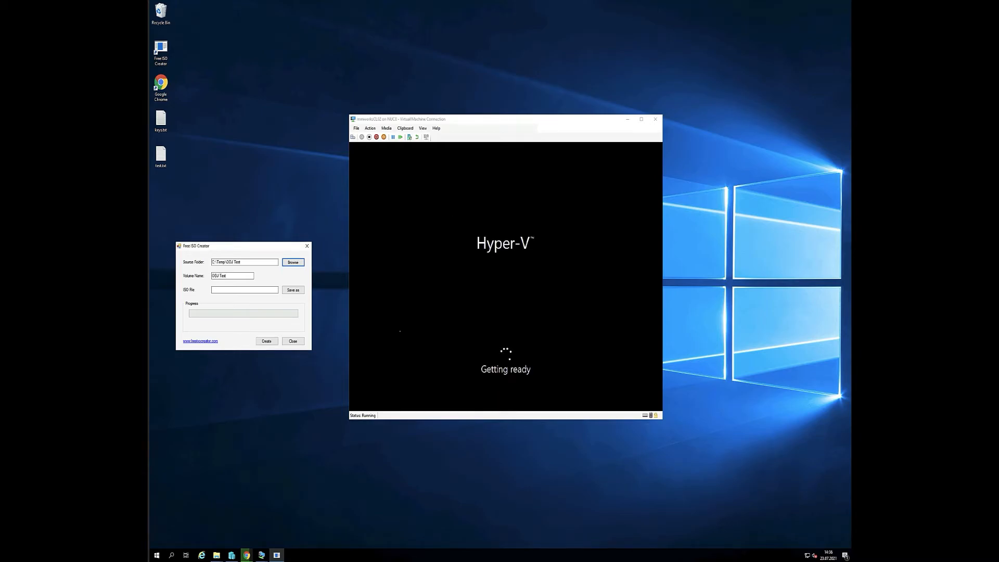
Set the ISO output file to the existing ODJTest.iso in C:\ISO and accept replacing it.
{"action": "left_click", "coordinate": [293, 290]}
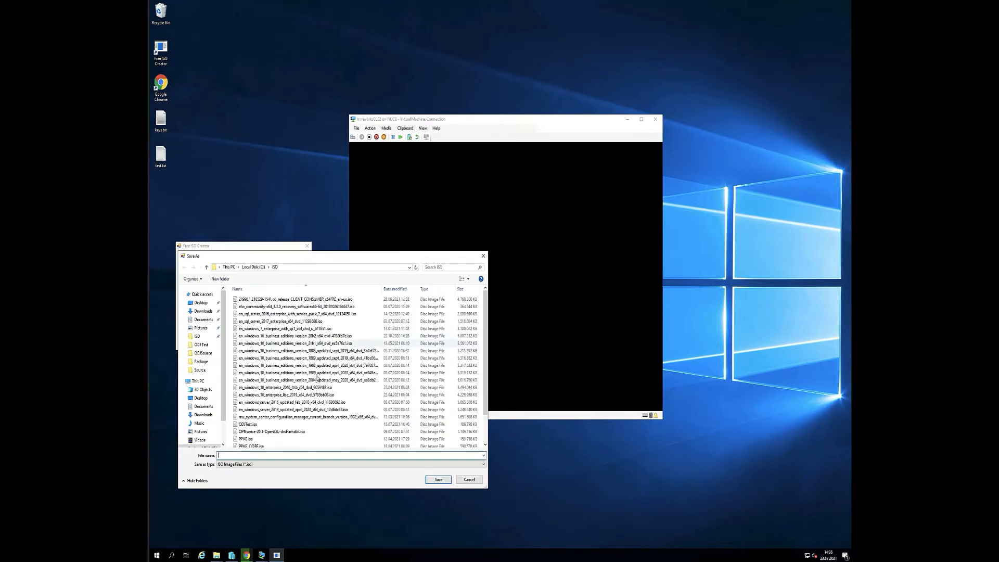
{"action": "double_click", "coordinate": [288, 424]}
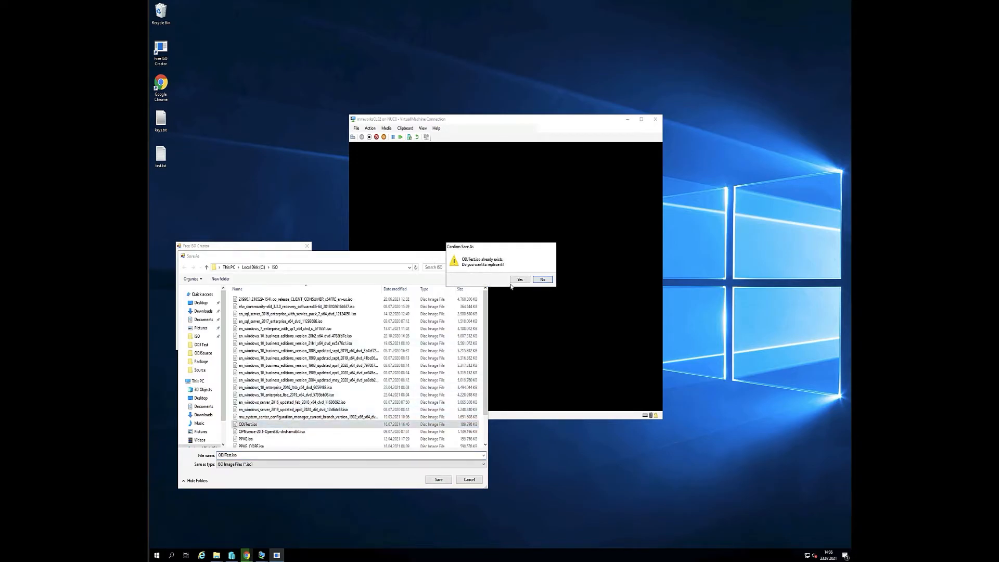
{"action": "left_click", "coordinate": [517, 280]}
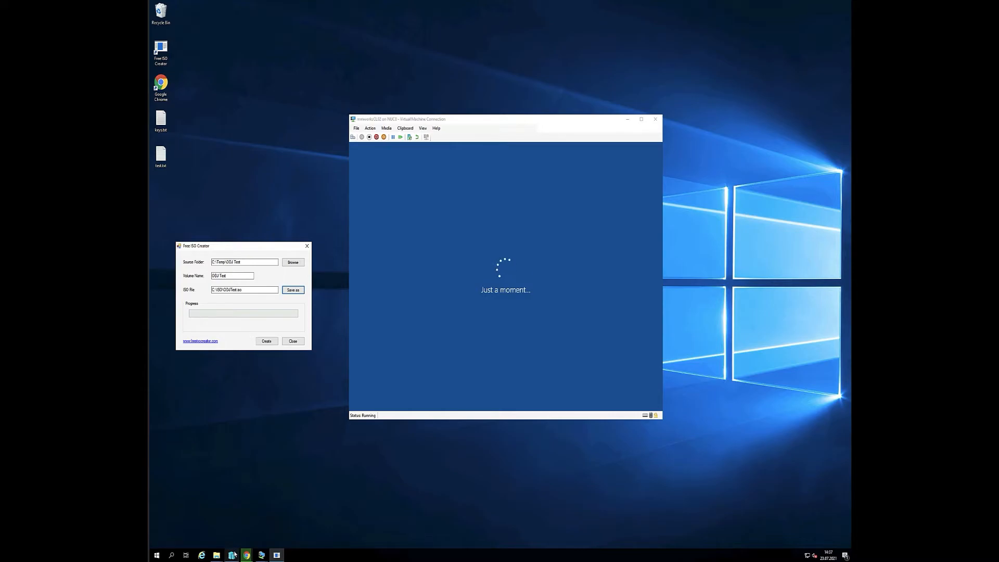
Switch to Hyper-V Manager, shut down the mmworksCL01 virtual machine and minimize the manager.
{"action": "left_click", "coordinate": [231, 555]}
{"action": "right_click", "coordinate": [333, 69]}
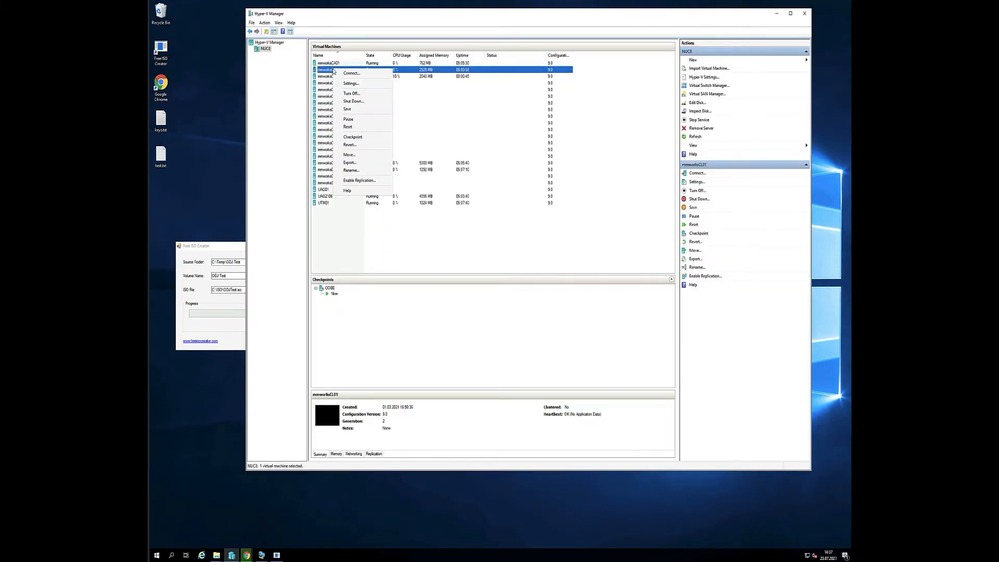
{"action": "left_click", "coordinate": [346, 104]}
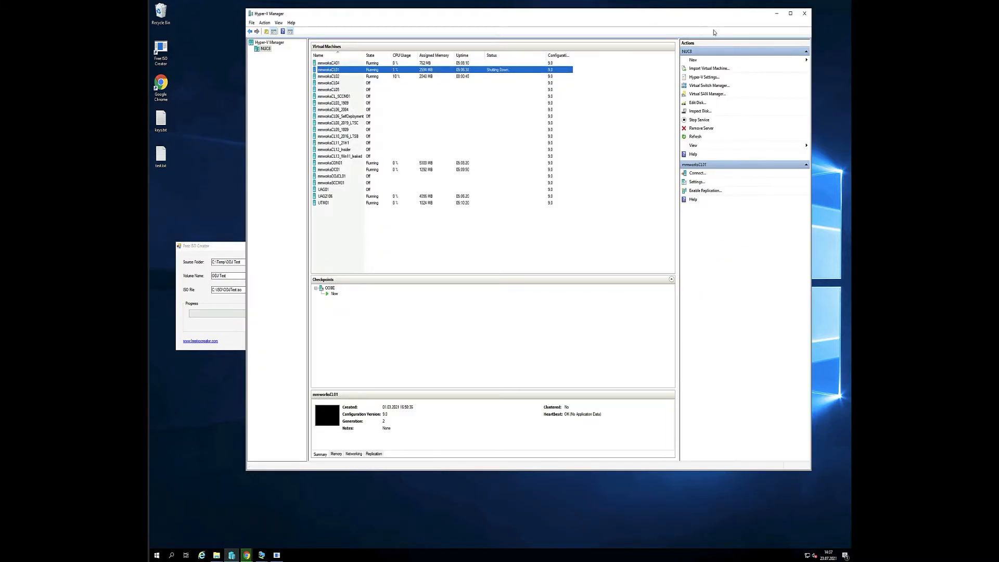
{"action": "left_click", "coordinate": [776, 13]}
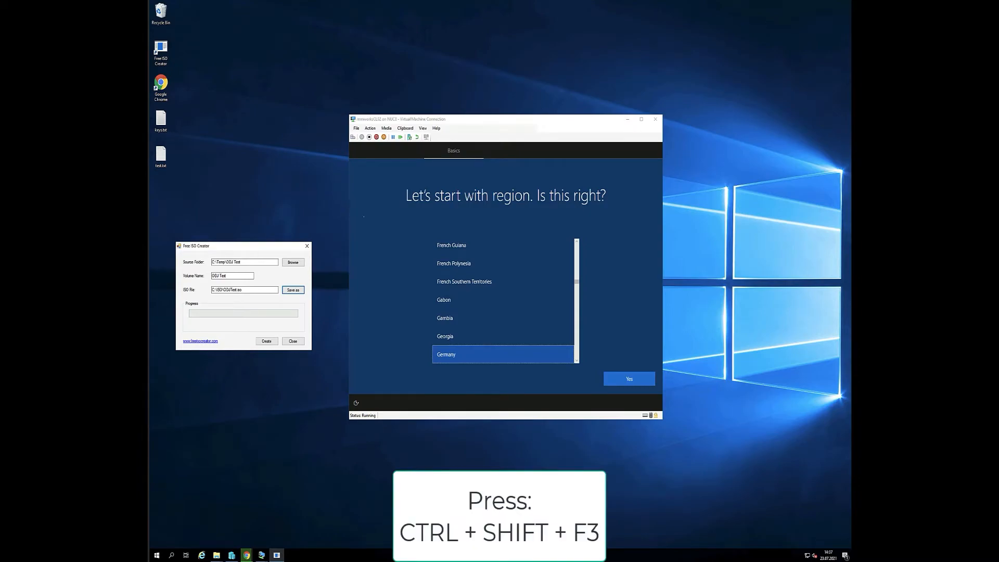
Boot the mmworksCL02 virtual machine into audit mode from the OOBE region page.
{"action": "left_click", "coordinate": [369, 227]}
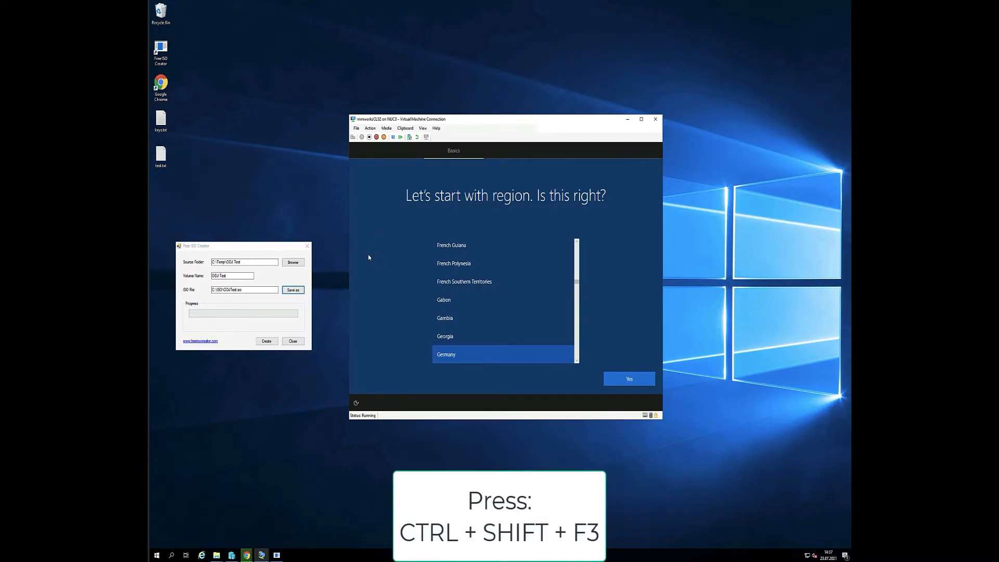
{"action": "key", "text": "ctrl+shift+F3"}
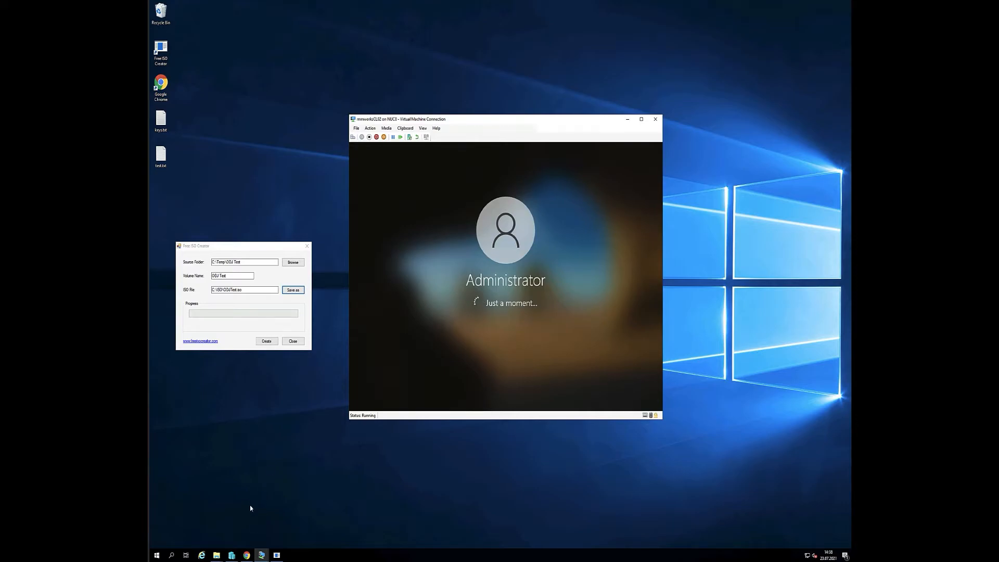
Sort the Downloads folder by date and copy the newest .ppkg file into the ODJ Test folder.
{"action": "left_click", "coordinate": [217, 555]}
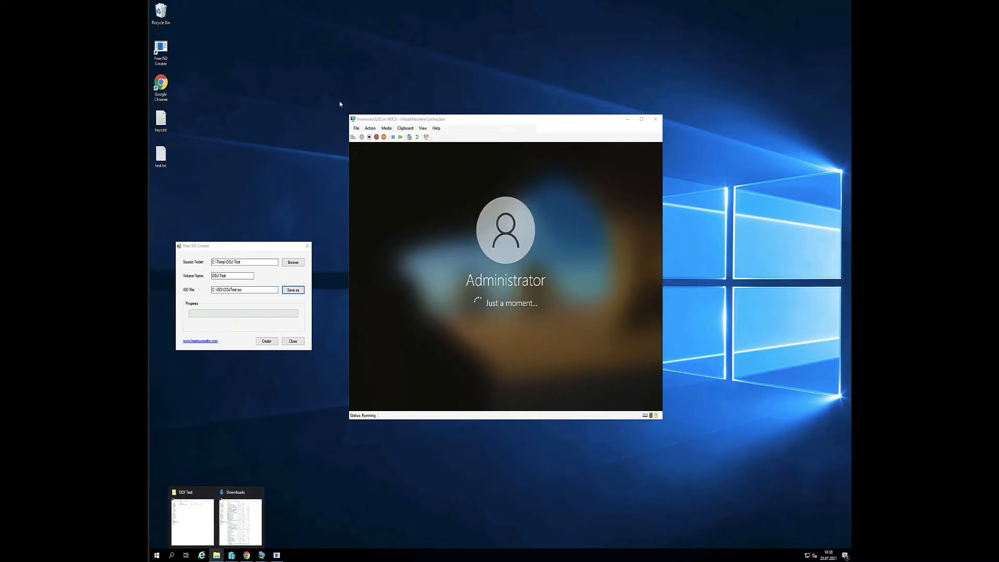
{"action": "left_click", "coordinate": [233, 518]}
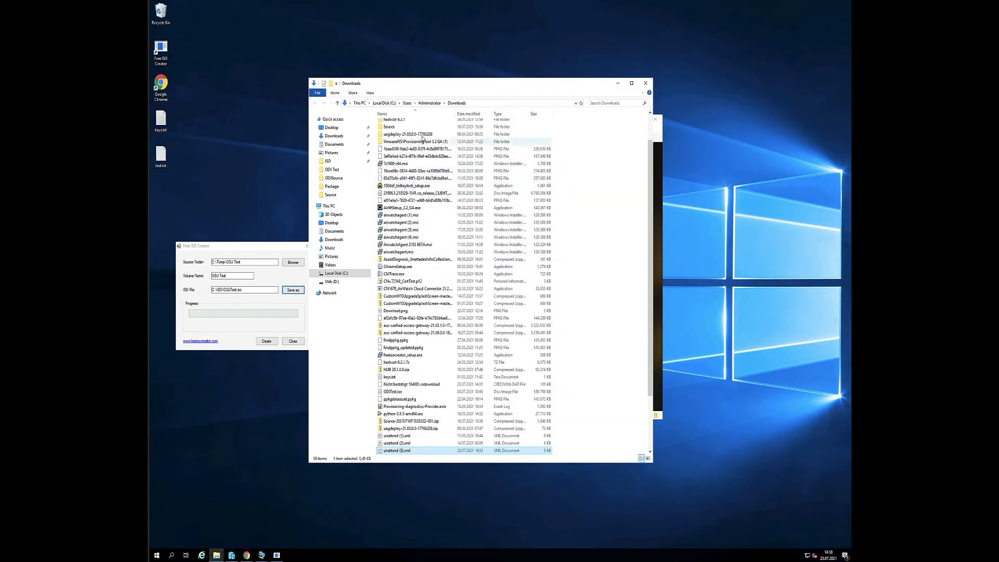
{"action": "scroll", "coordinate": [437, 235], "scroll_direction": "down", "scroll_amount": 3}
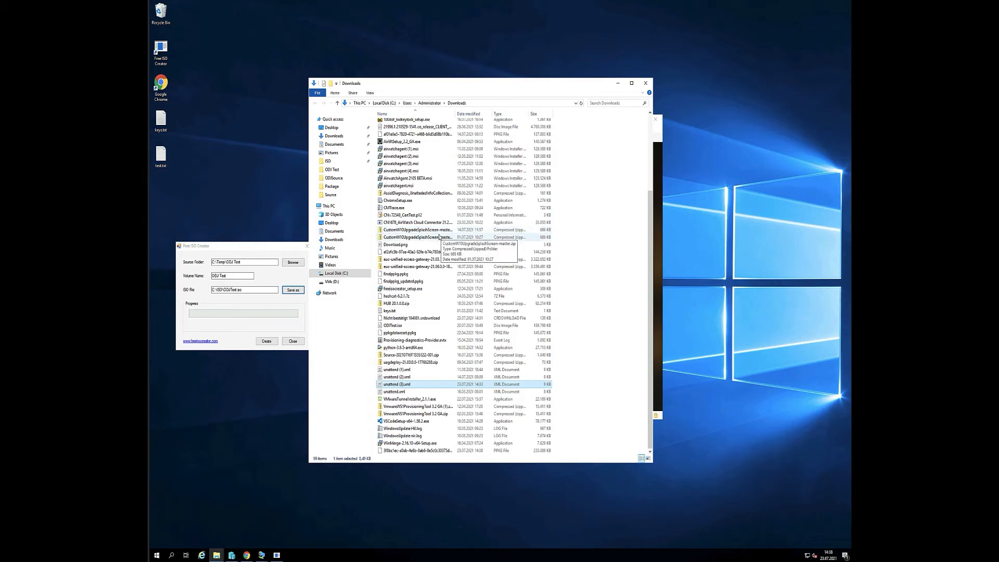
{"action": "left_click", "coordinate": [501, 114]}
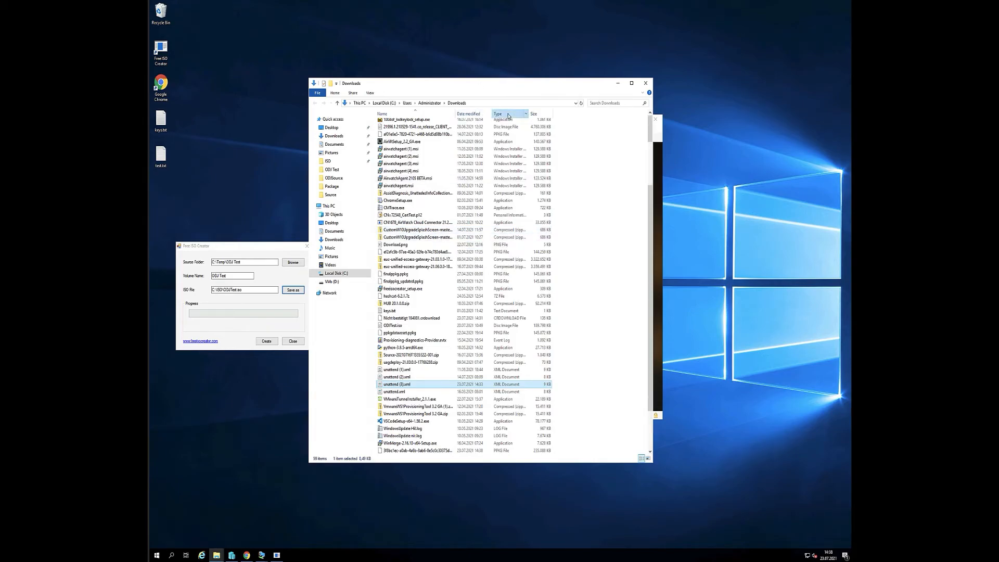
{"action": "left_click", "coordinate": [479, 114]}
{"action": "left_click", "coordinate": [423, 125]}
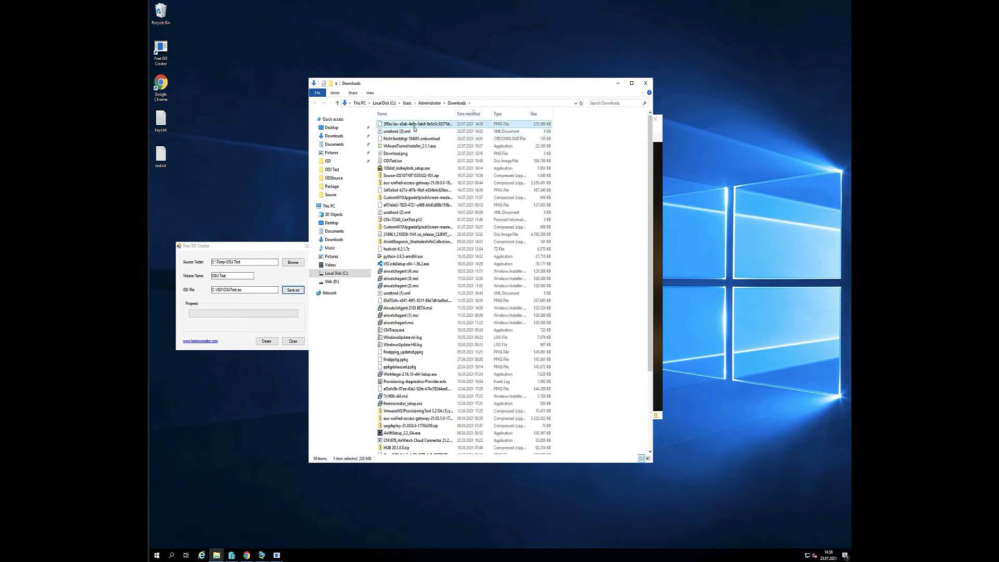
{"action": "left_click", "coordinate": [332, 169]}
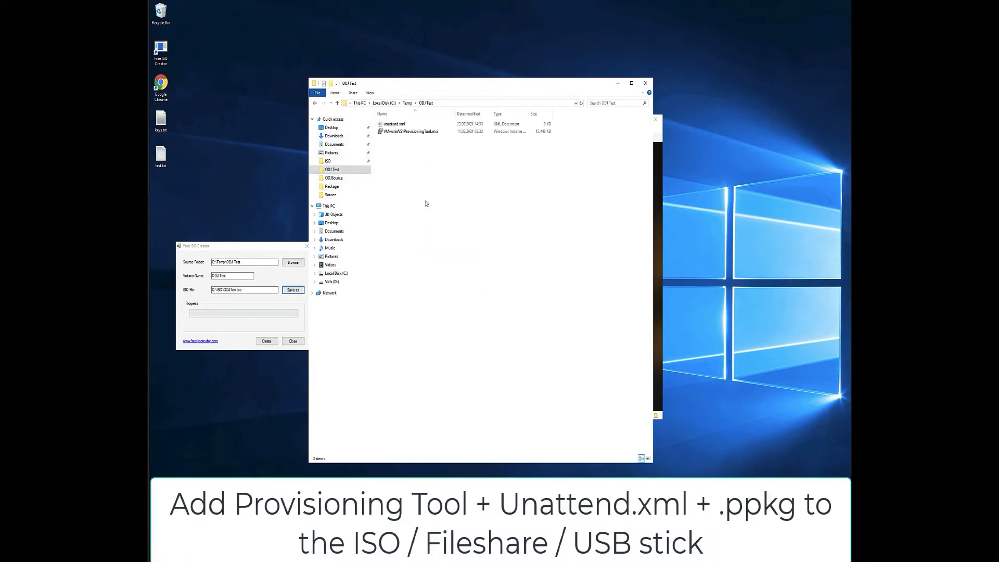
{"action": "left_click", "coordinate": [431, 167]}
{"action": "left_click_drag", "start_coordinate": [430, 80], "coordinate": [467, 87]}
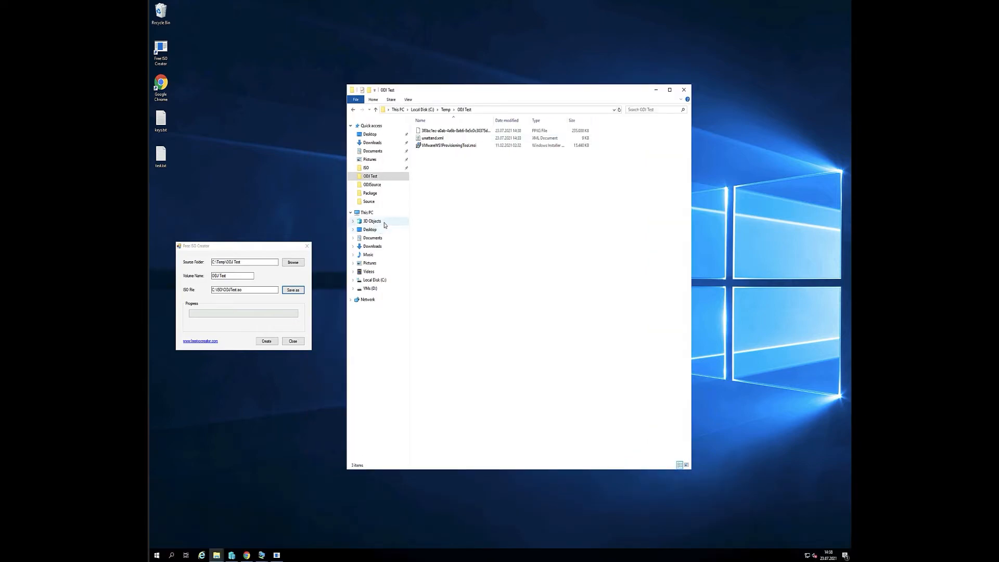
Create the ISO from the ODJ Test folder, overwriting ODJTest.iso, and close Free ISO Creator.
{"action": "left_click", "coordinate": [266, 342]}
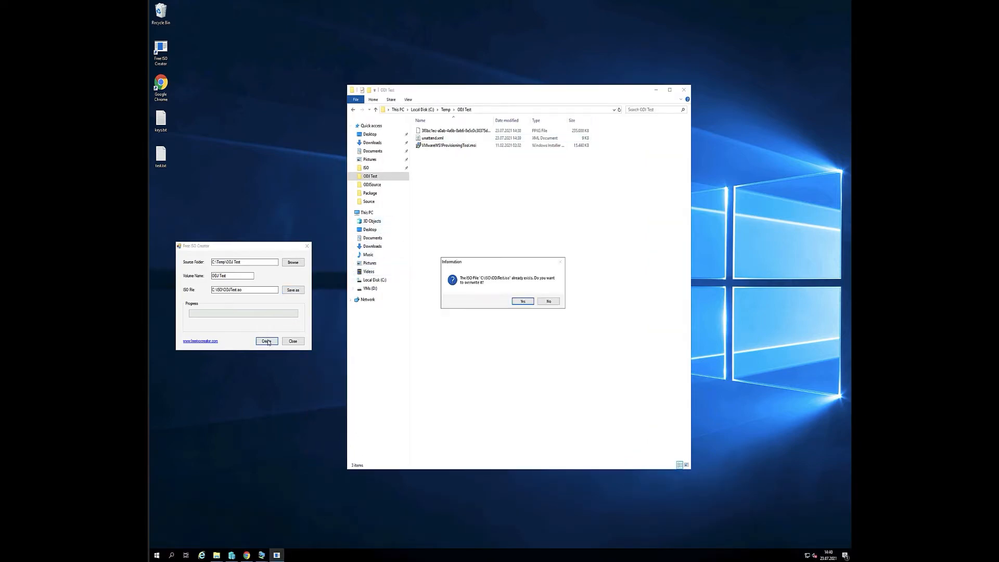
{"action": "left_click", "coordinate": [522, 301]}
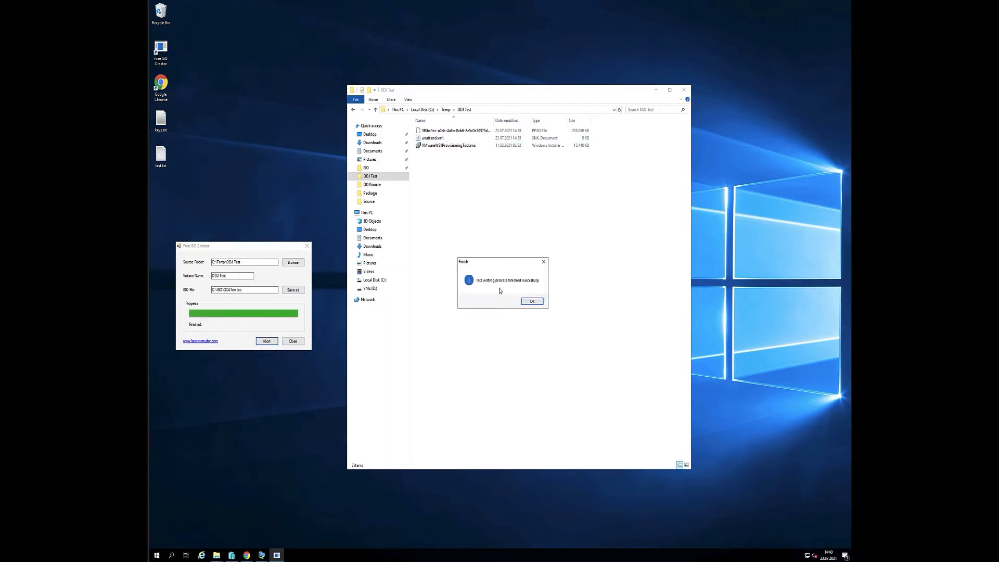
{"action": "left_click", "coordinate": [531, 302]}
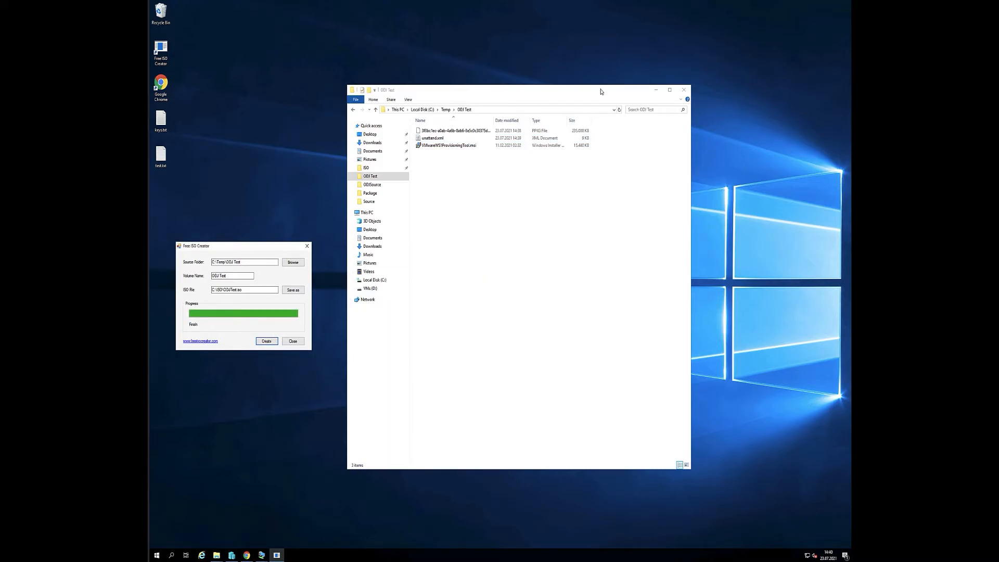
{"action": "left_click", "coordinate": [658, 89]}
{"action": "left_click", "coordinate": [307, 246]}
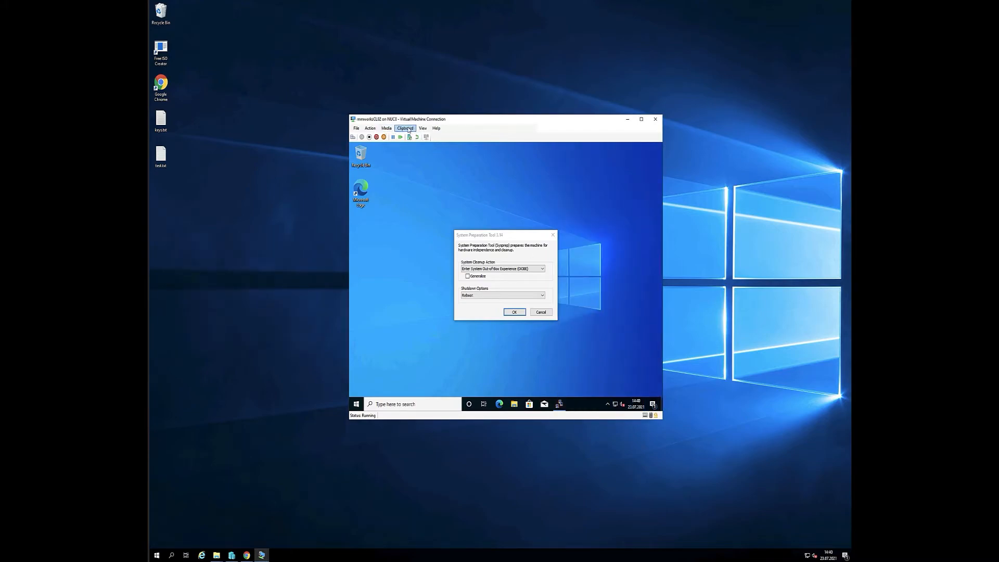
Insert ODJTest.iso into the DVD drive of the mmworksCL02 virtual machine.
{"action": "left_click", "coordinate": [387, 128]}
{"action": "mouse_move", "coordinate": [401, 136]}
{"action": "left_click", "coordinate": [438, 146]}
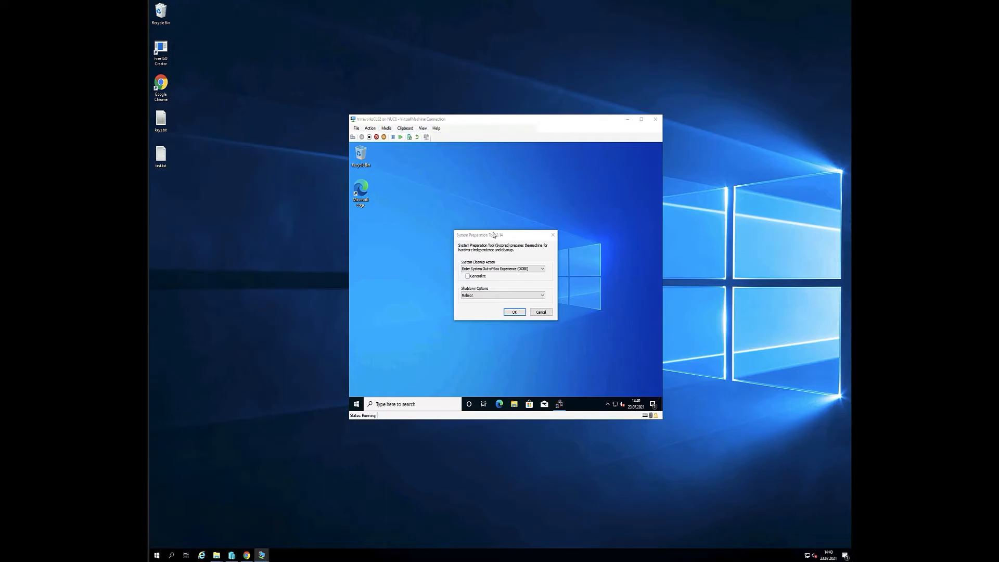
{"action": "double_click", "coordinate": [424, 299]}
Change the virtual switch of the mmworksCL02 network adapter in the virtual machine settings.
{"action": "left_click", "coordinate": [353, 137]}
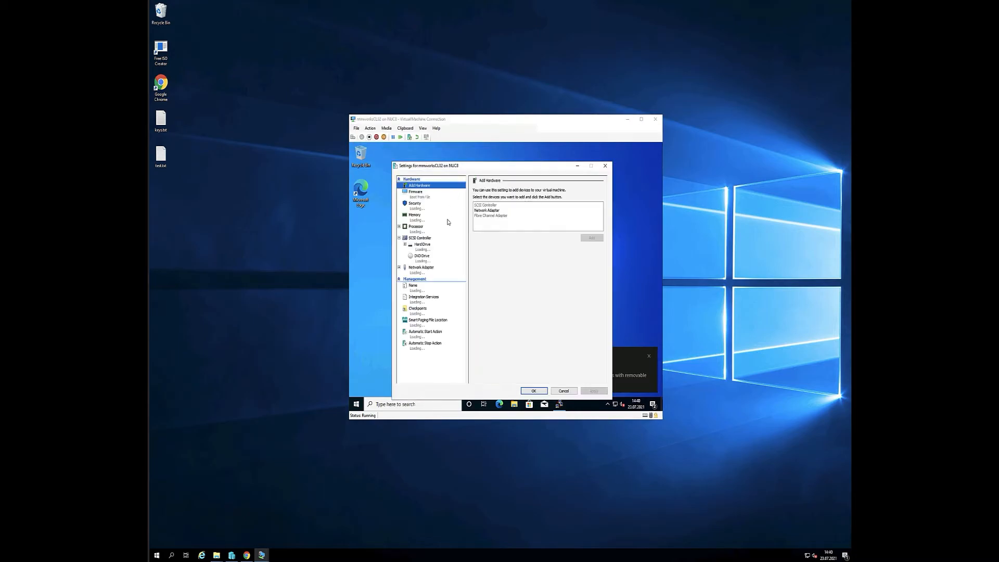
{"action": "left_click", "coordinate": [421, 268]}
{"action": "left_click", "coordinate": [494, 204]}
{"action": "left_click", "coordinate": [494, 210]}
{"action": "left_click", "coordinate": [534, 391]}
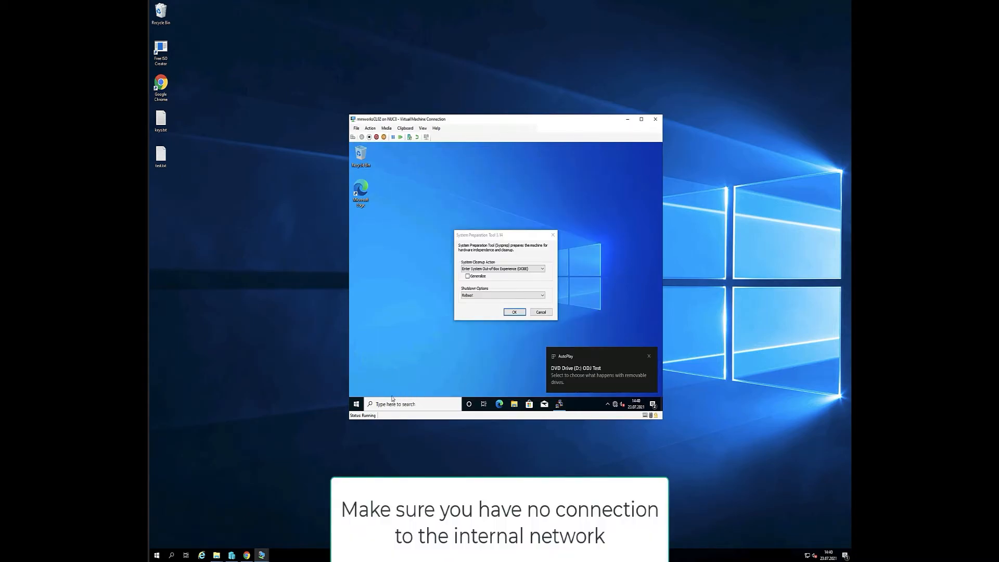
Open an administrator PowerShell in the virtual machine and ping dc01.mmworks.de to check for an internal network connection.
{"action": "right_click", "coordinate": [356, 404]}
{"action": "left_click", "coordinate": [399, 301]}
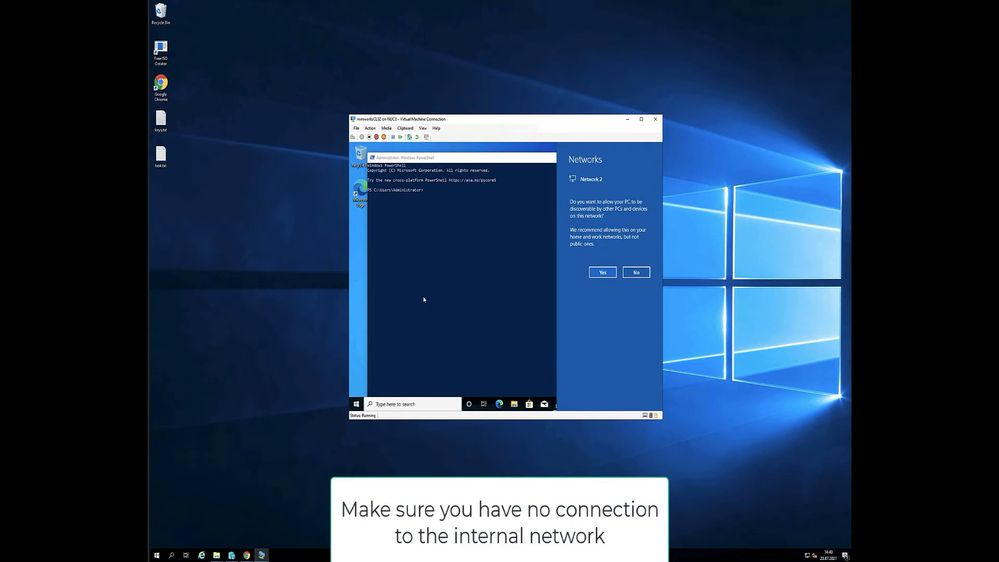
{"action": "left_click", "coordinate": [501, 266]}
{"action": "left_click", "coordinate": [502, 267]}
{"action": "type", "text": "g dc"}
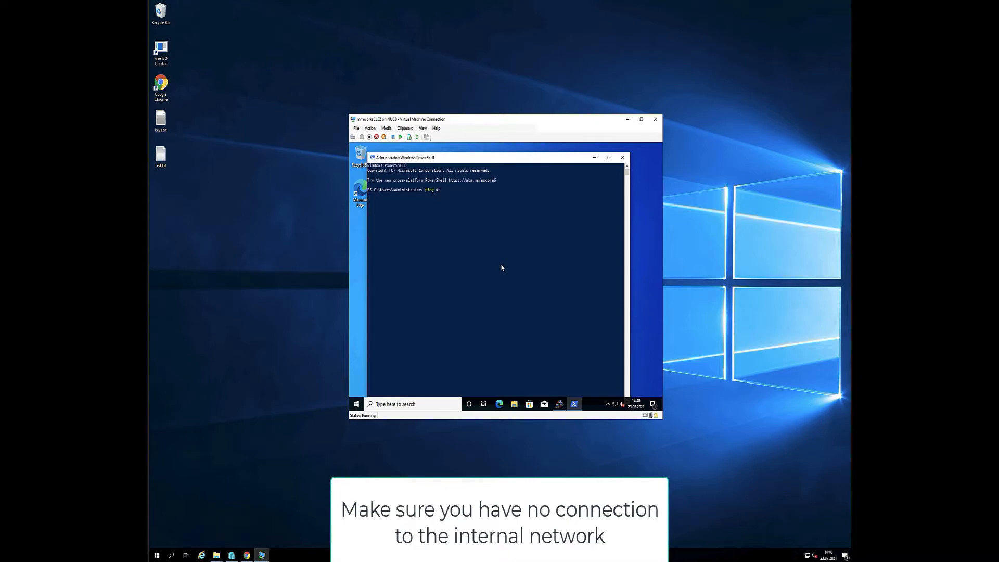
{"action": "type", "text": "ing dc01.mmworks.de"}
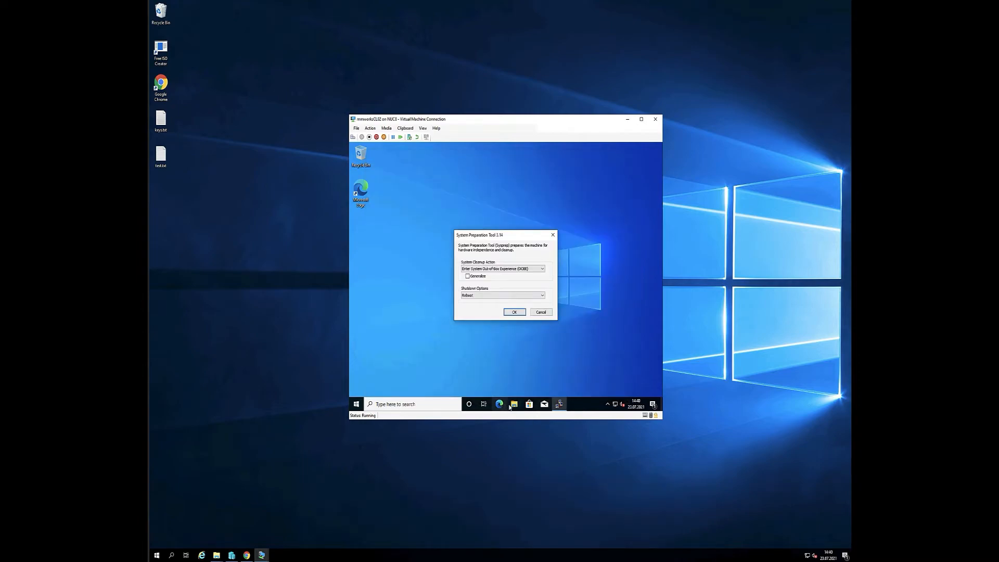
Browse to the ODJ Test DVD drive in the virtual machine and launch the VMwareWS1ProvisioningTool installer.
{"action": "left_click", "coordinate": [511, 406]}
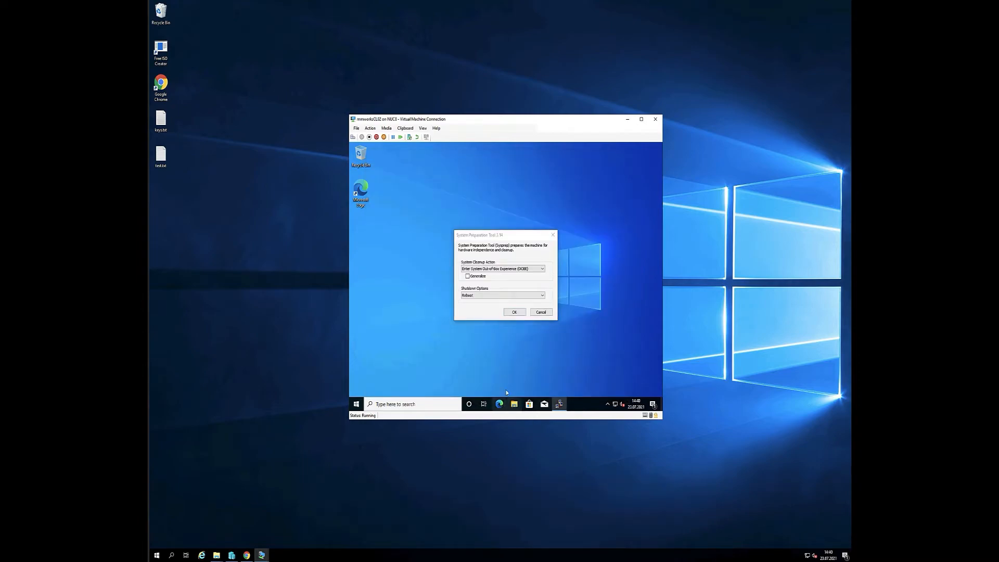
{"action": "left_click", "coordinate": [413, 285]}
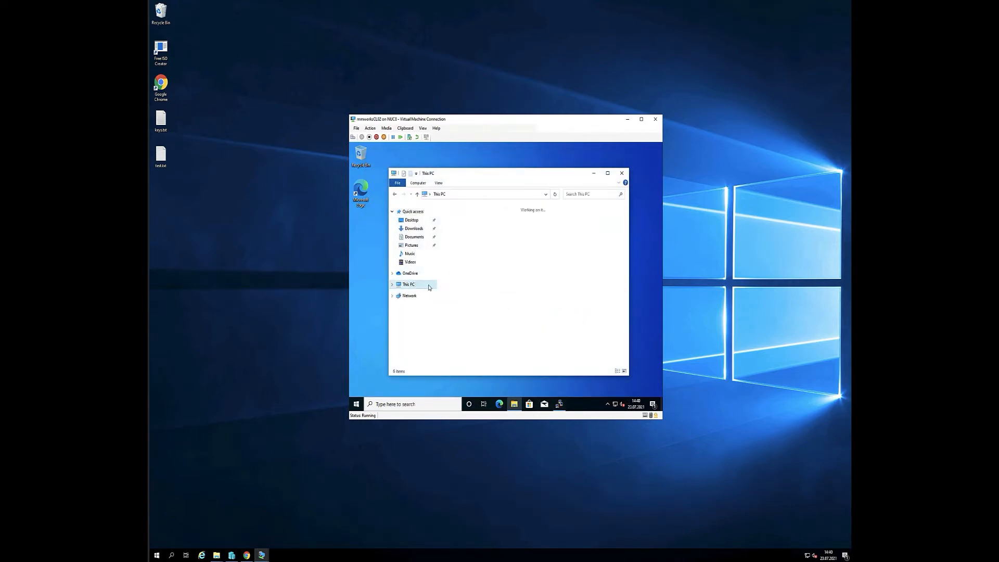
{"action": "double_click", "coordinate": [527, 304]}
{"action": "double_click", "coordinate": [475, 231]}
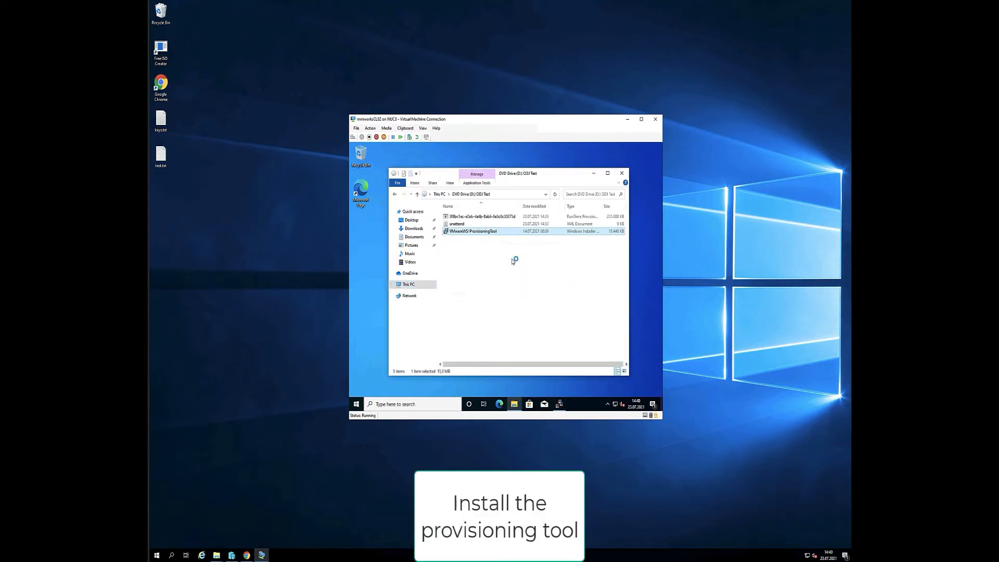
Browse to Local Disk (C:) in the virtual machine and launch the VMwareWS1ProvisioningTool application.
{"action": "left_click", "coordinate": [439, 194]}
{"action": "double_click", "coordinate": [468, 307]}
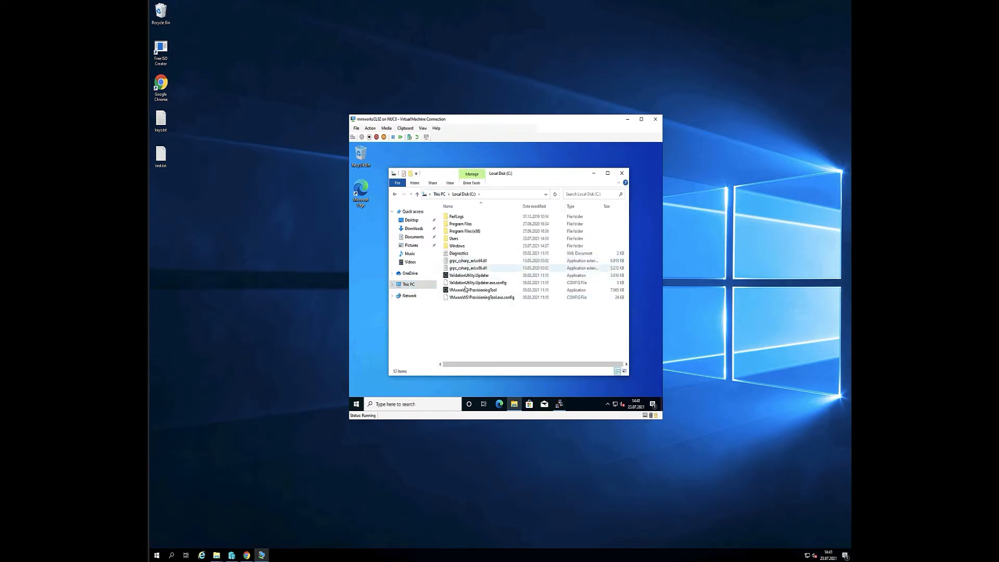
{"action": "double_click", "coordinate": [593, 289]}
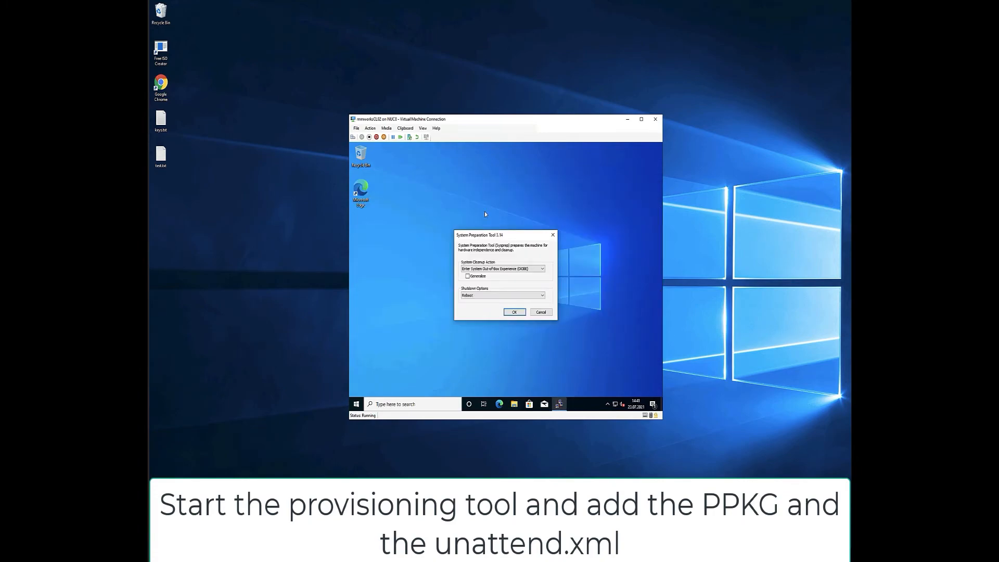
Load the PPKG file and unattend.xml from the ODJ Test DVD drive into the provisioning tool.
{"action": "left_click", "coordinate": [541, 245]}
{"action": "left_click", "coordinate": [396, 271]}
{"action": "scroll", "coordinate": [457, 229], "scroll_direction": "down", "scroll_amount": 3}
{"action": "double_click", "coordinate": [437, 281]}
{"action": "double_click", "coordinate": [442, 206]}
{"action": "left_click", "coordinate": [540, 272]}
{"action": "double_click", "coordinate": [434, 206]}
Set the action after applying Sysprep to Shutdown and apply the full provisioning process.
{"action": "left_click", "coordinate": [504, 328]}
{"action": "left_click", "coordinate": [510, 345]}
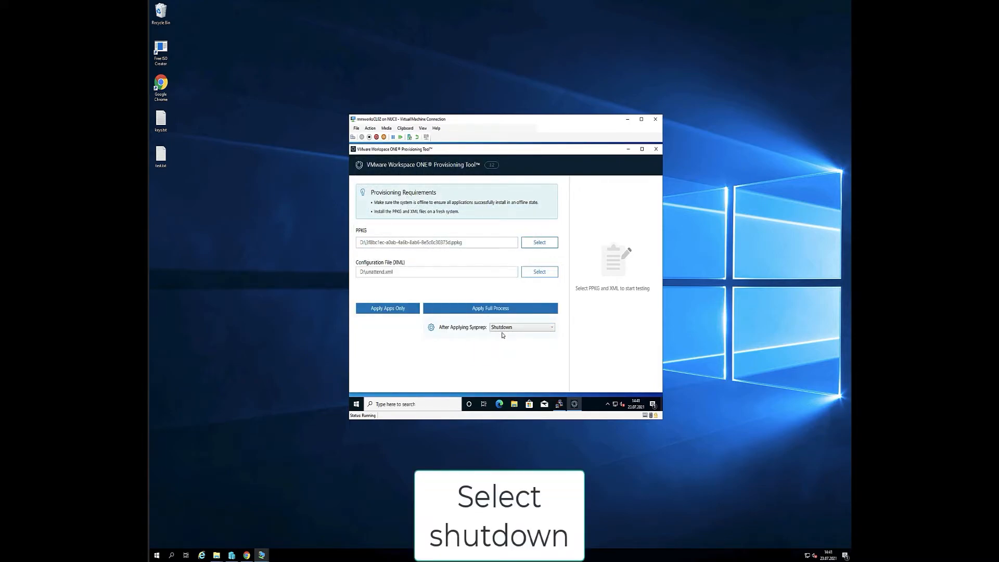
{"action": "left_click", "coordinate": [478, 311]}
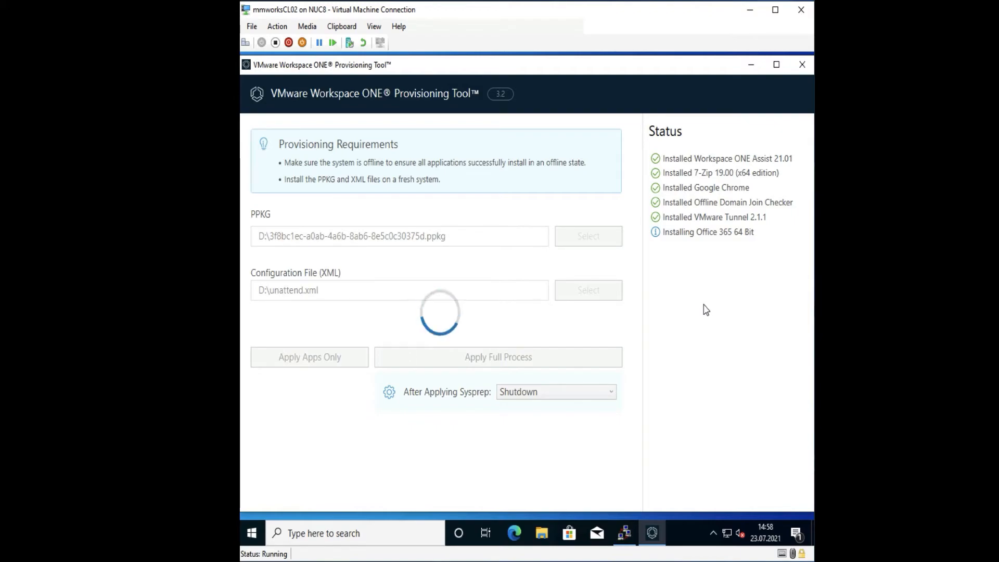
Check the virtual machine's Start menu for applications installed by the provisioning package.
{"action": "left_click", "coordinate": [257, 535]}
{"action": "left_click", "coordinate": [742, 344]}
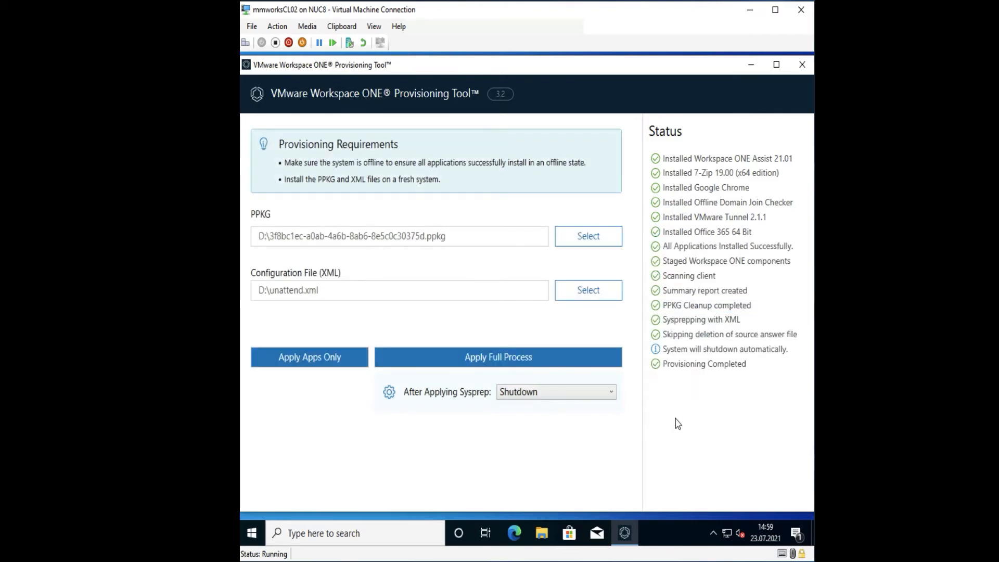
{"action": "key", "text": "super"}
{"action": "left_click", "coordinate": [724, 462]}
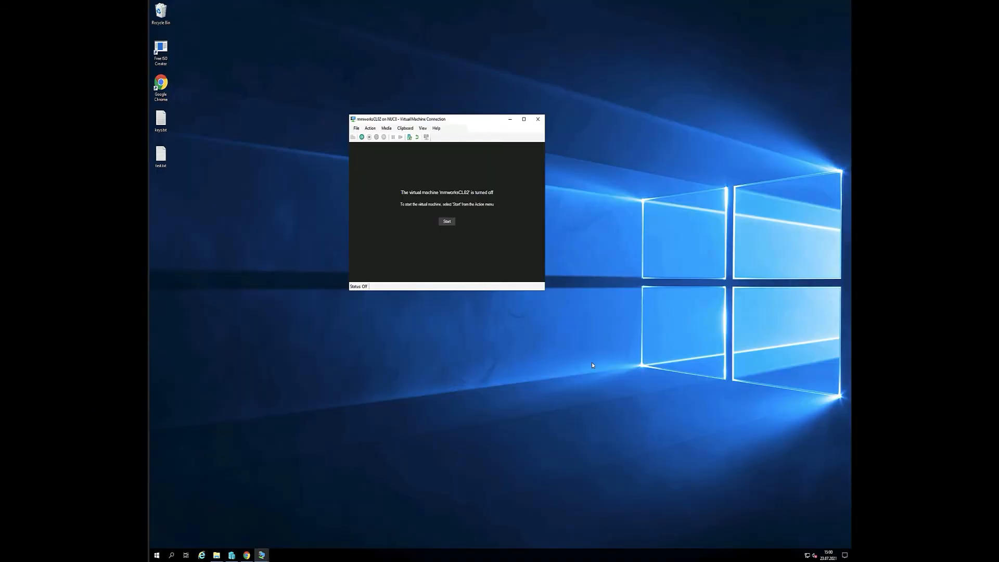
Eject the ISO from the DVD drive of the mmworksCL02 virtual machine and start the machine.
{"action": "left_click", "coordinate": [386, 128]}
{"action": "mouse_move", "coordinate": [398, 136]}
{"action": "left_click", "coordinate": [441, 136]}
{"action": "left_click", "coordinate": [447, 221]}
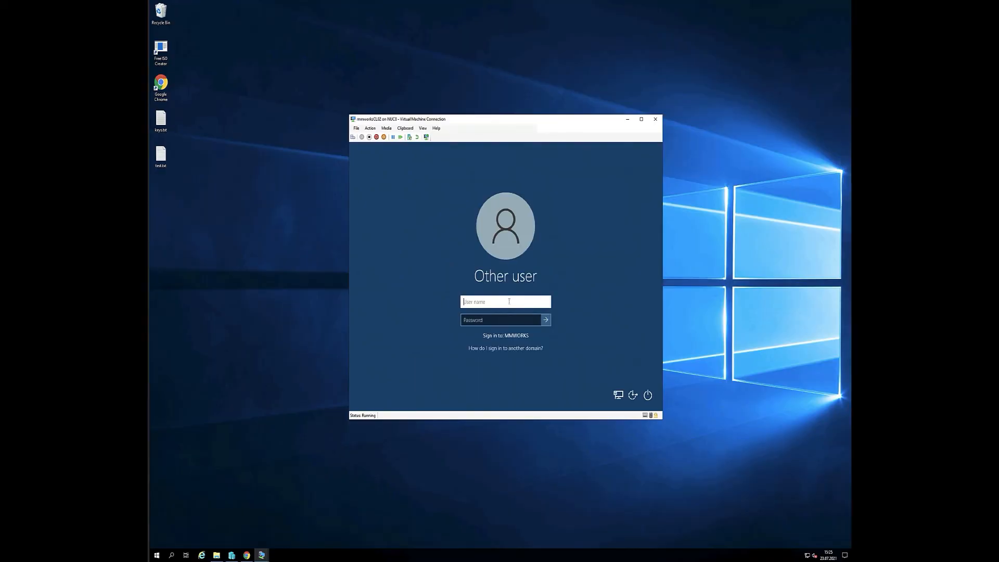
Enter the AD user name and the account password on the MMWORKS domain sign-in screen.
{"action": "type", "text": "admemst"}
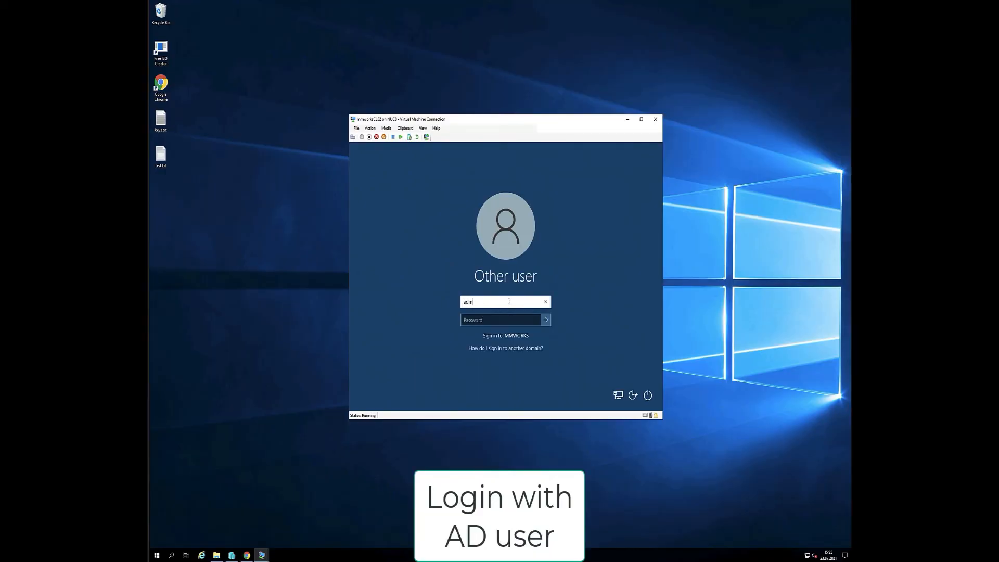
{"action": "key", "text": "Tab"}
{"action": "type", "text": "********"}
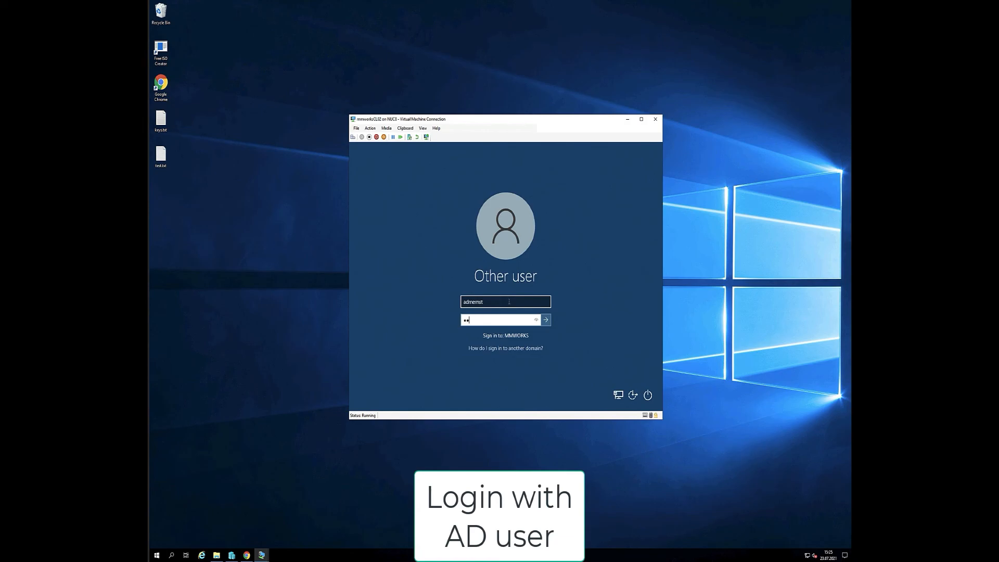
Switch to the Workspace ONE UEM console in Chrome and review the summary and profiles of device WINDOWS-H33T3HP.
{"action": "left_click", "coordinate": [247, 555]}
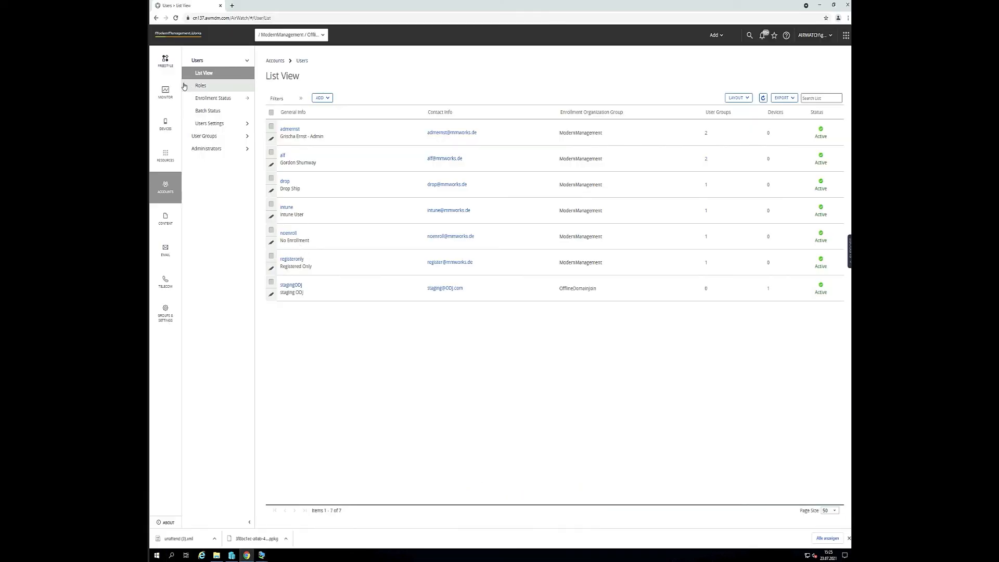
{"action": "left_click", "coordinate": [164, 124]}
{"action": "left_click", "coordinate": [208, 74]}
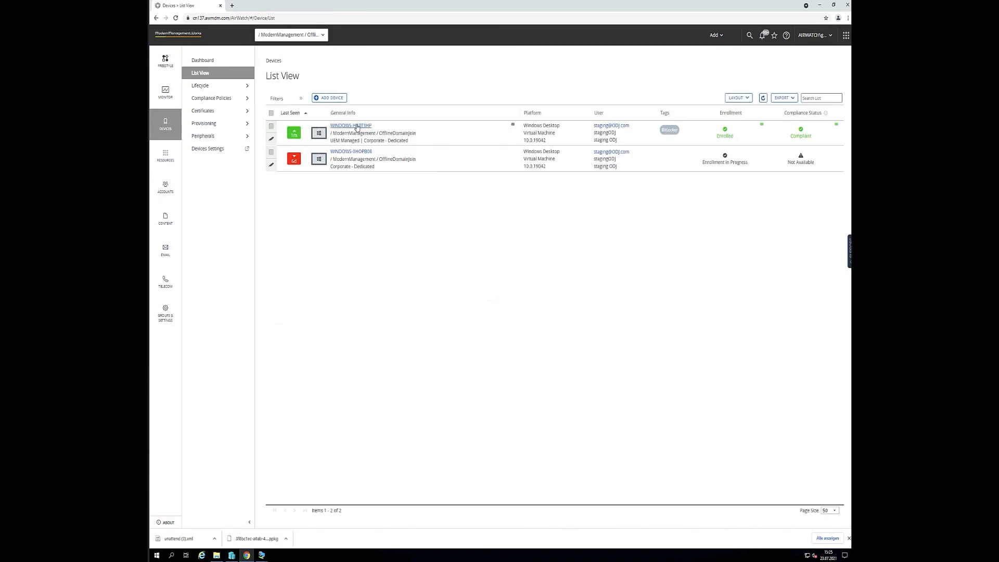
{"action": "left_click", "coordinate": [357, 126]}
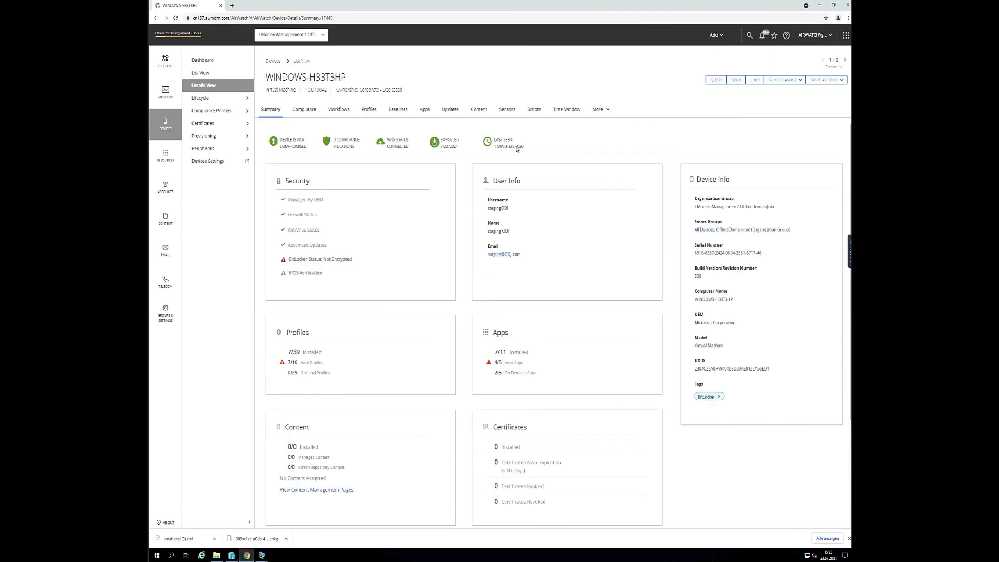
{"action": "left_click", "coordinate": [369, 111]}
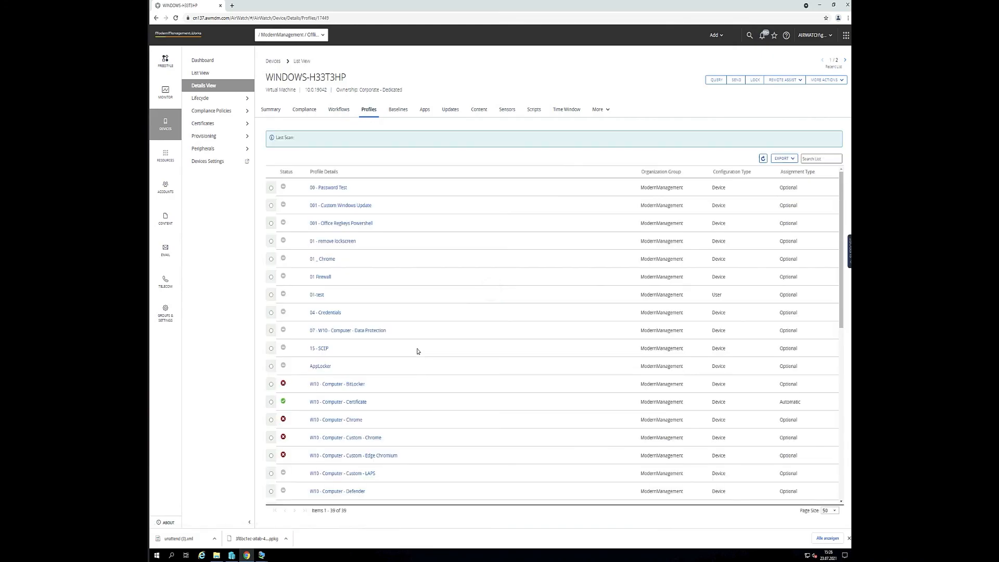
{"action": "scroll", "coordinate": [421, 368], "scroll_direction": "down", "scroll_amount": 4}
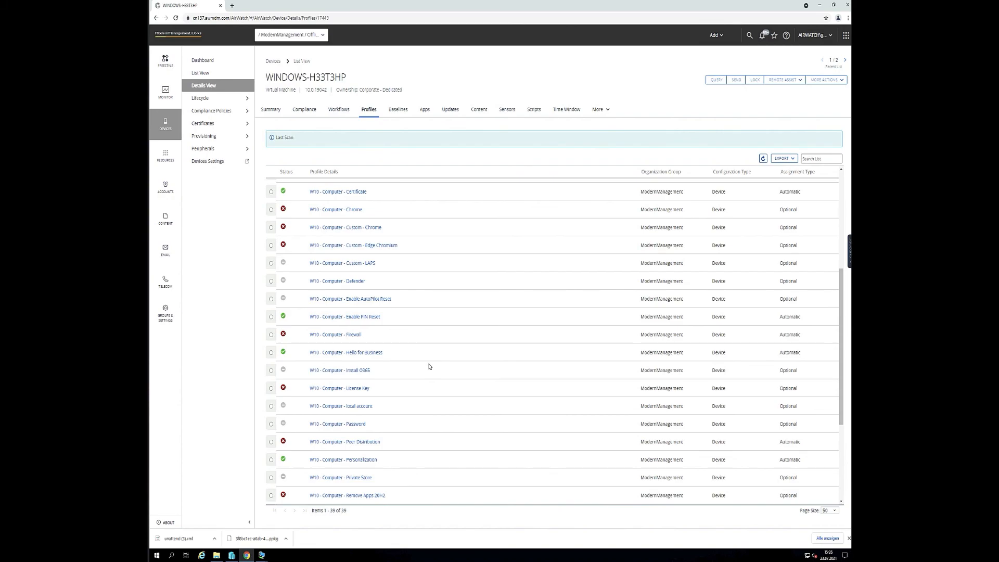
{"action": "scroll", "coordinate": [430, 367], "scroll_direction": "down", "scroll_amount": 3}
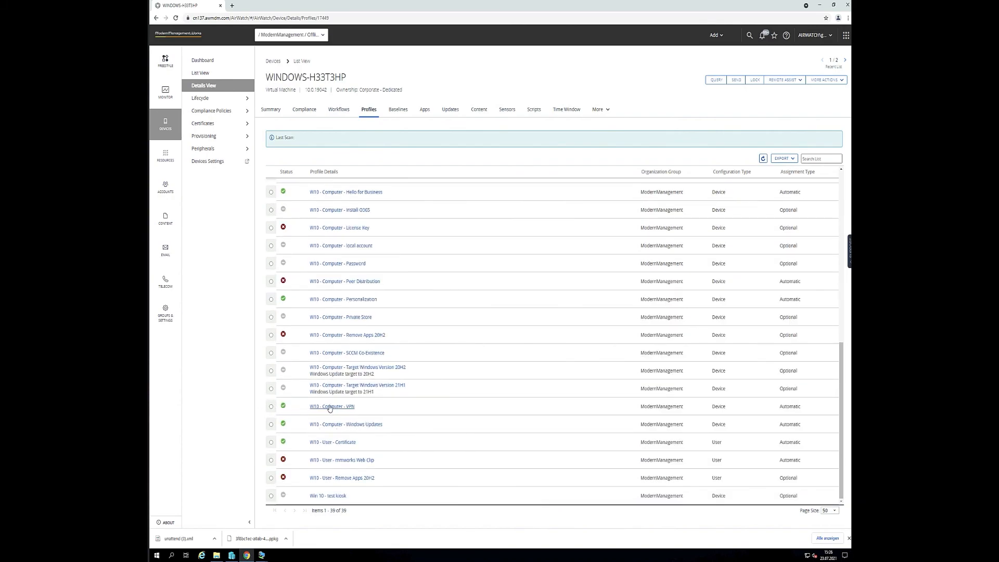
Switch back to the mmworksCL02 virtual machine and submit the AD user sign-in.
{"action": "left_click", "coordinate": [247, 555]}
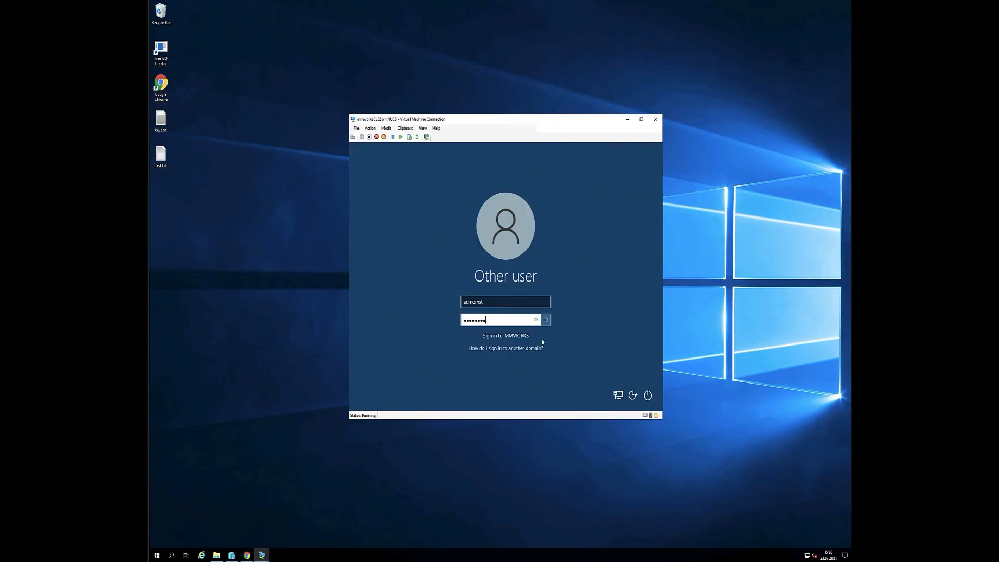
{"action": "left_click", "coordinate": [546, 319]}
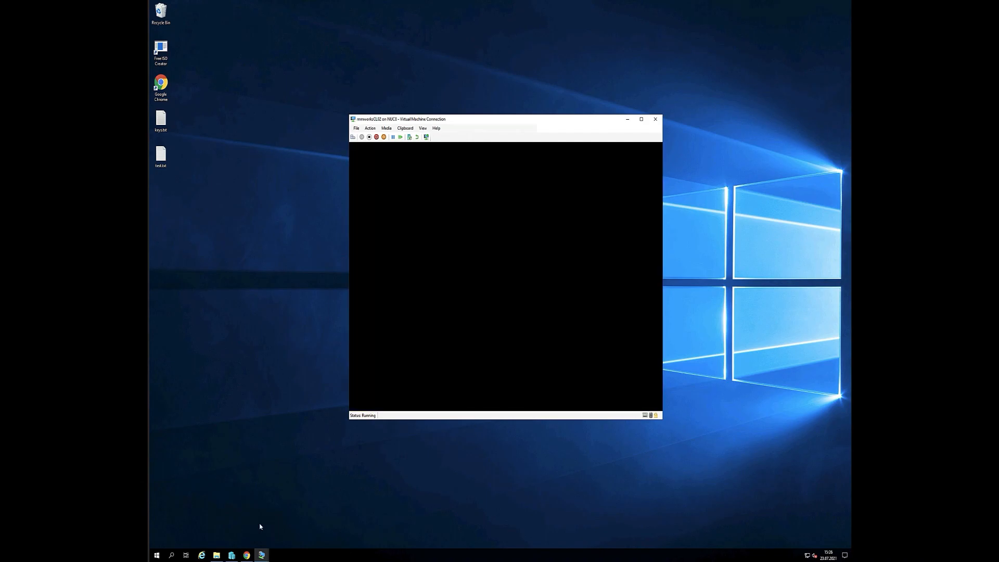
Return to the Workspace ONE UEM console, refresh the device's profile list and reopen its summary.
{"action": "left_click", "coordinate": [248, 554]}
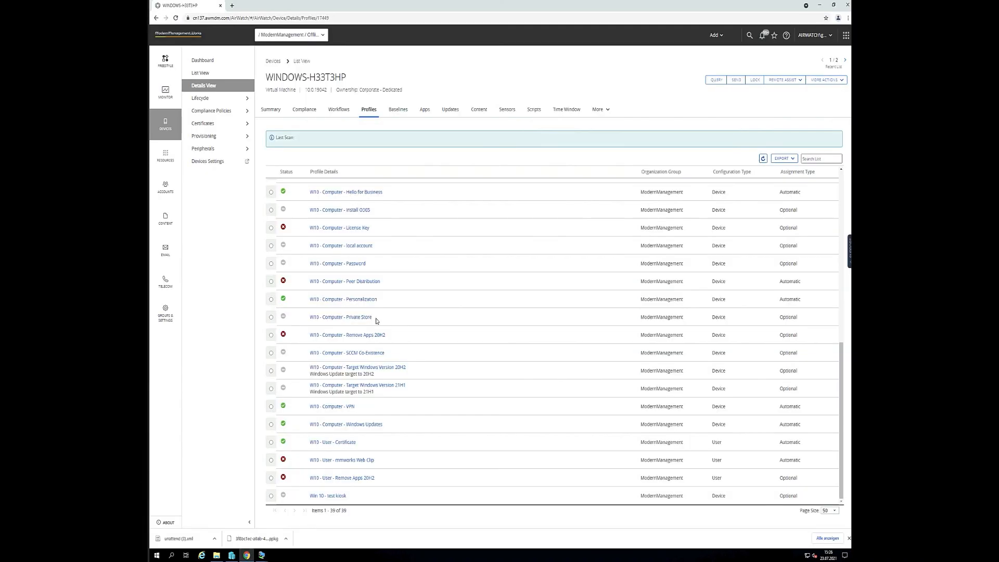
{"action": "left_click", "coordinate": [763, 159]}
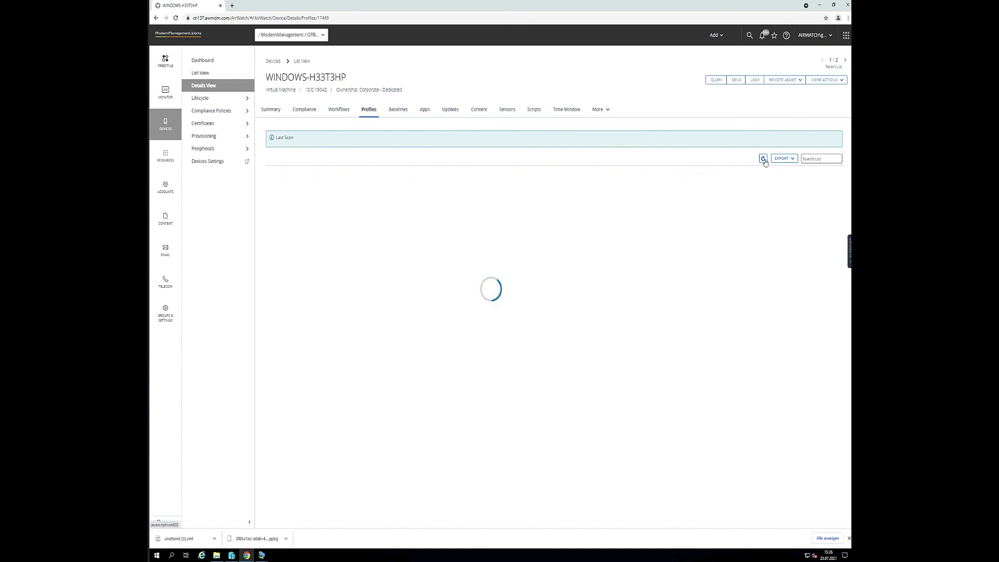
{"action": "left_click", "coordinate": [271, 110]}
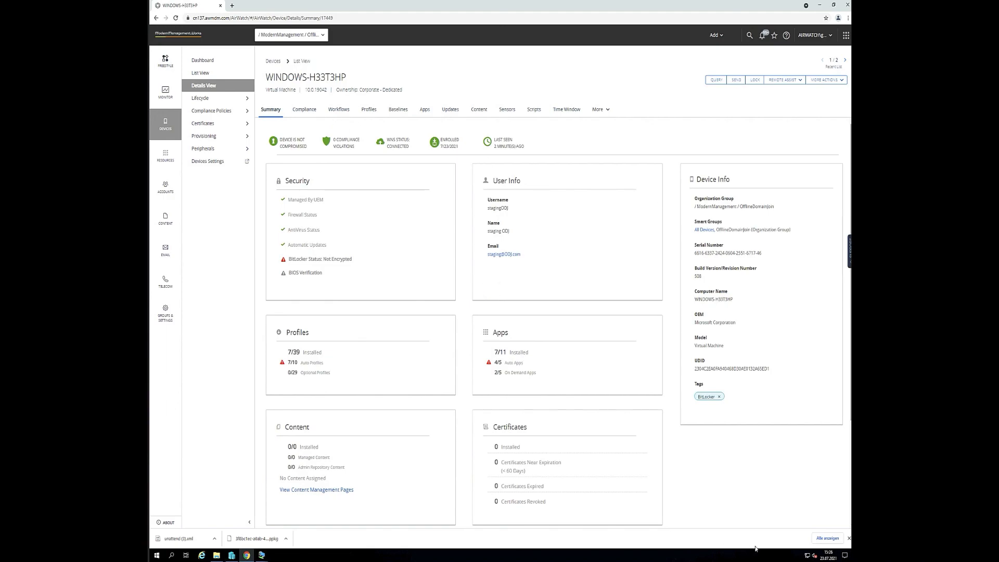
Close the browser's downloads bar and switch to the mmworksCL02 virtual machine to check the sign-in progress.
{"action": "left_click", "coordinate": [846, 538]}
{"action": "left_click", "coordinate": [261, 555]}
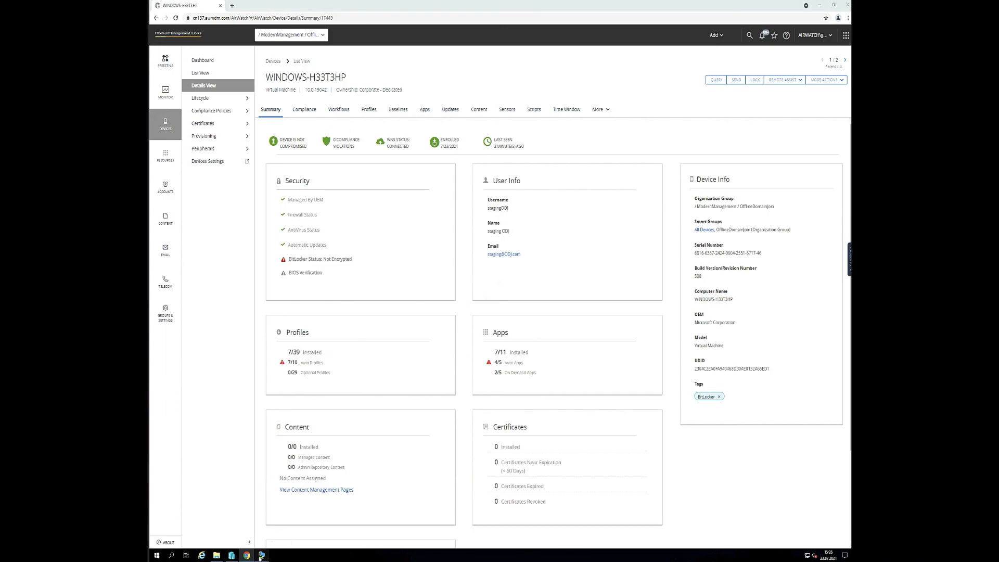
{"action": "left_click", "coordinate": [295, 520]}
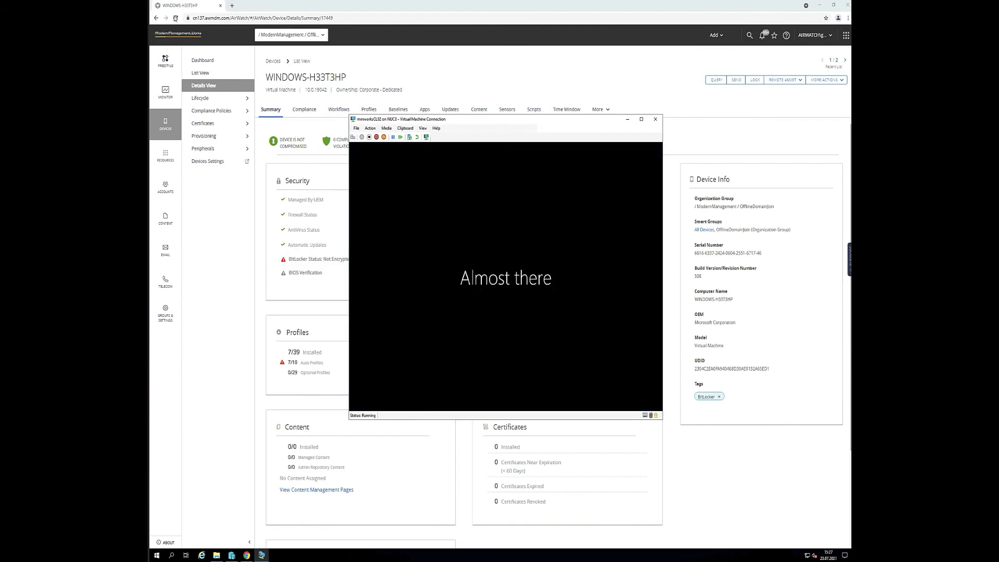
Reload the WINDOWS-H33T3HP device summary in the browser and check the assigned user under User Info.
{"action": "left_click", "coordinate": [175, 17]}
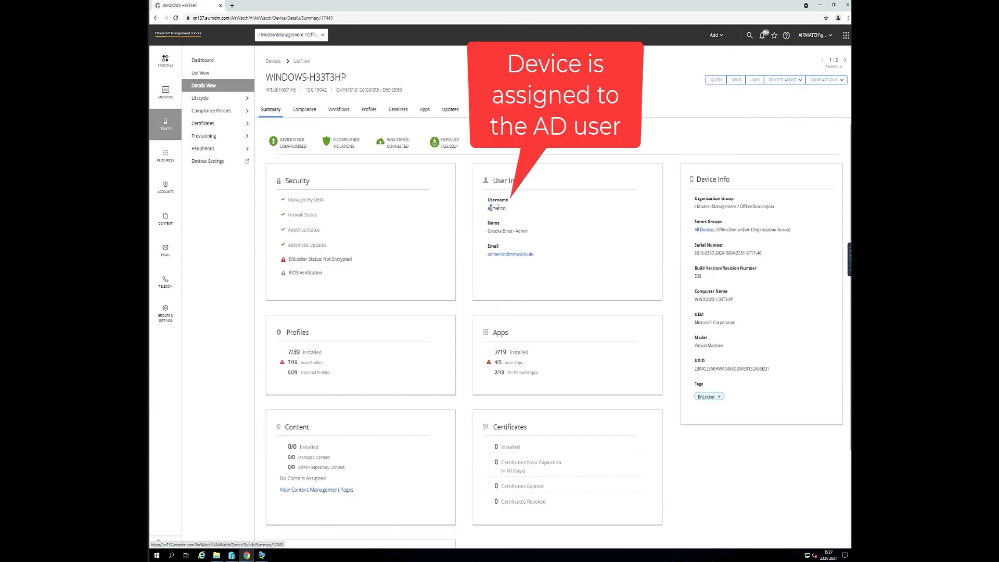
{"action": "left_click_drag", "start_coordinate": [490, 211], "coordinate": [527, 215]}
{"action": "left_click", "coordinate": [496, 230]}
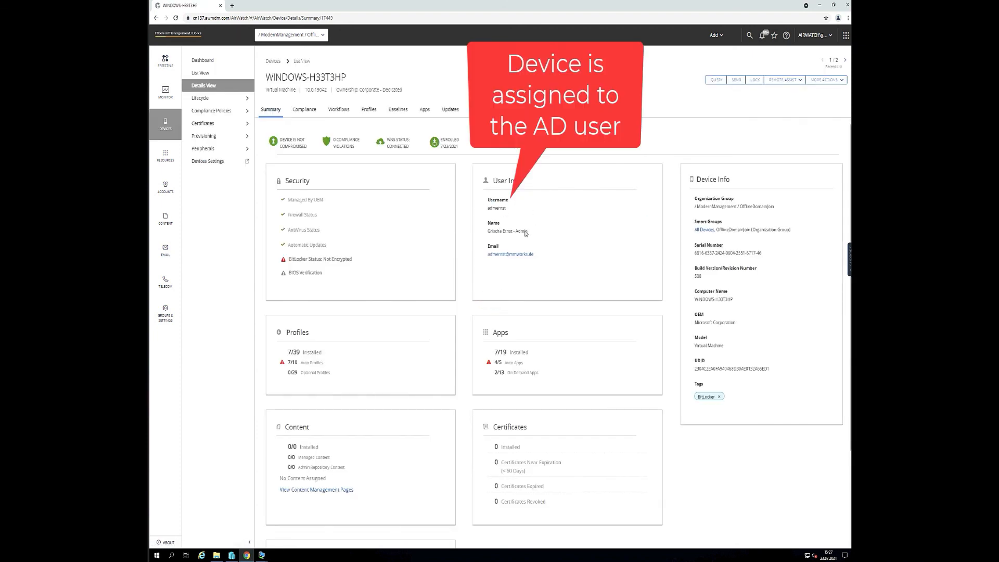
Switch to the mmworksCL02 virtual machine and look through its Start menu for the installed applications.
{"action": "mouse_move", "coordinate": [262, 556]}
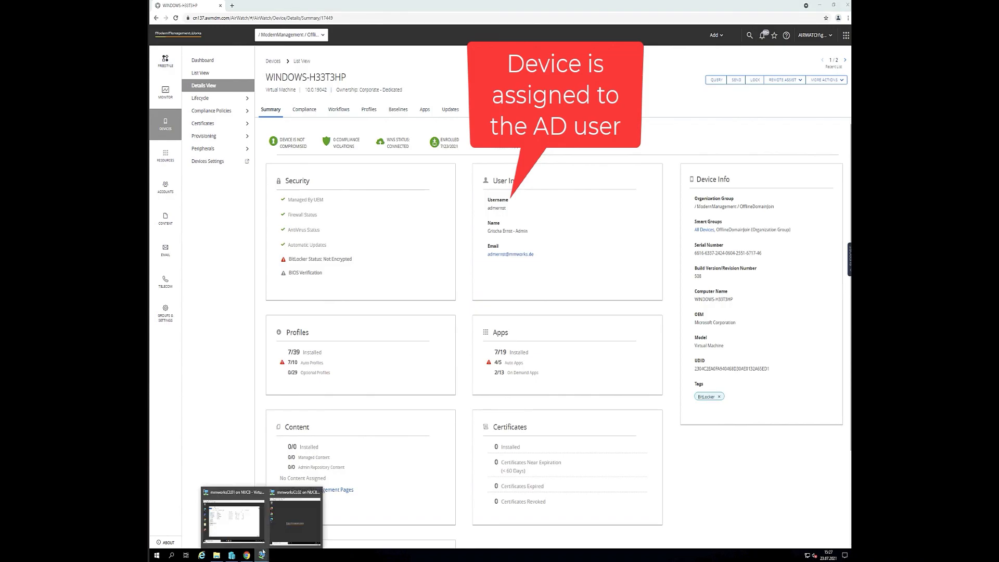
{"action": "left_click", "coordinate": [295, 516]}
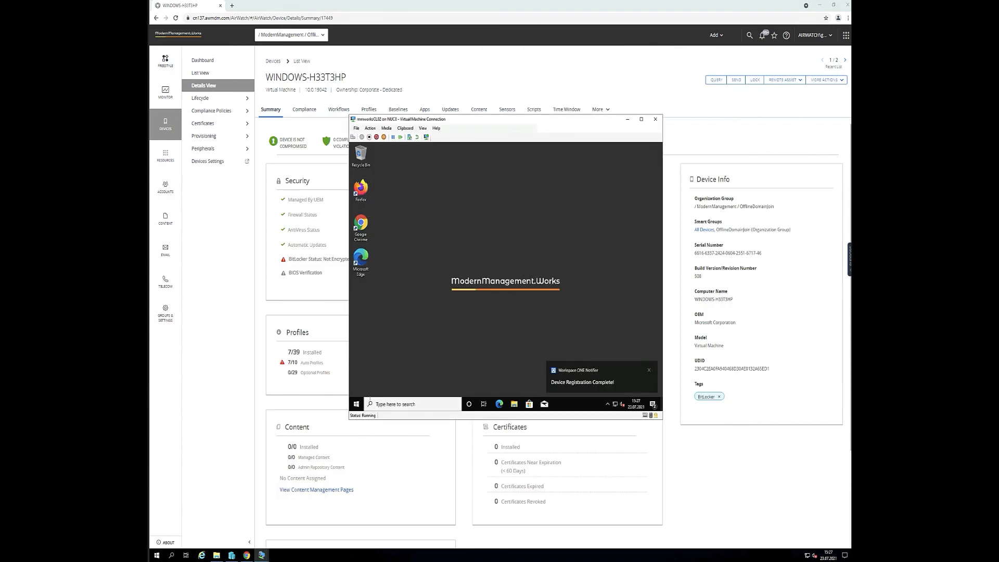
{"action": "left_click", "coordinate": [356, 404]}
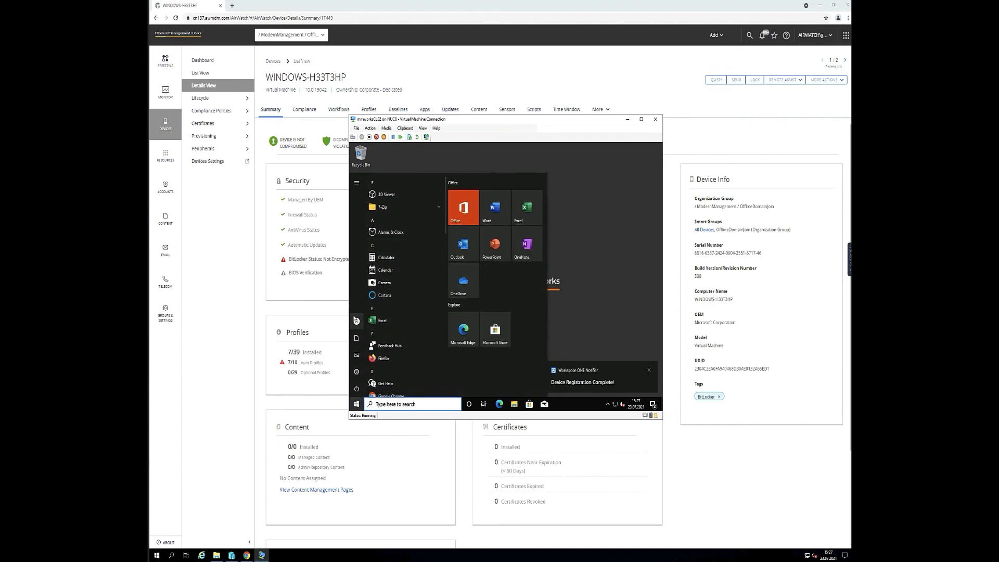
{"action": "scroll", "coordinate": [412, 337], "scroll_direction": "down", "scroll_amount": 10}
{"action": "scroll", "coordinate": [412, 338], "scroll_direction": "down", "scroll_amount": 6}
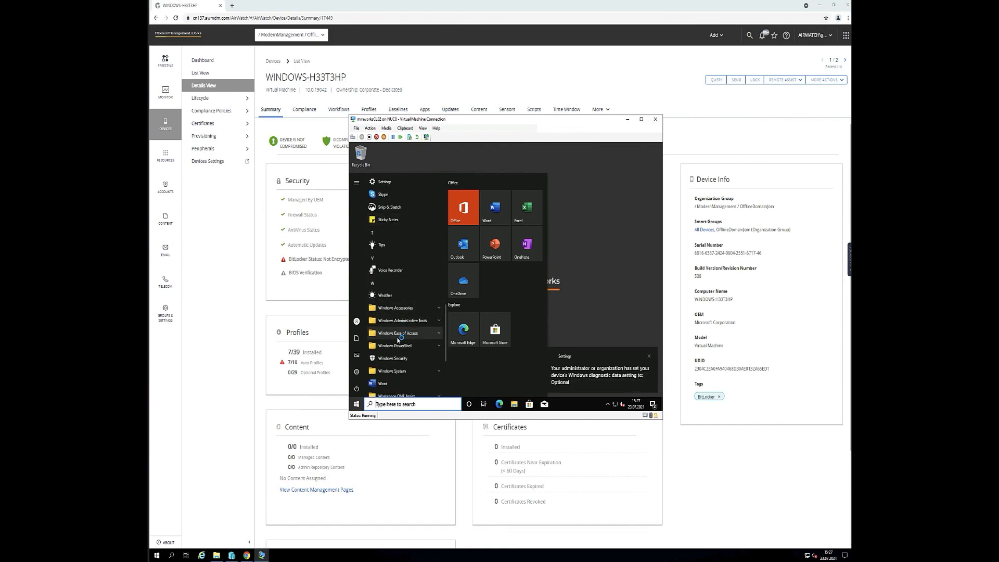
{"action": "scroll", "coordinate": [402, 337], "scroll_direction": "down", "scroll_amount": 4}
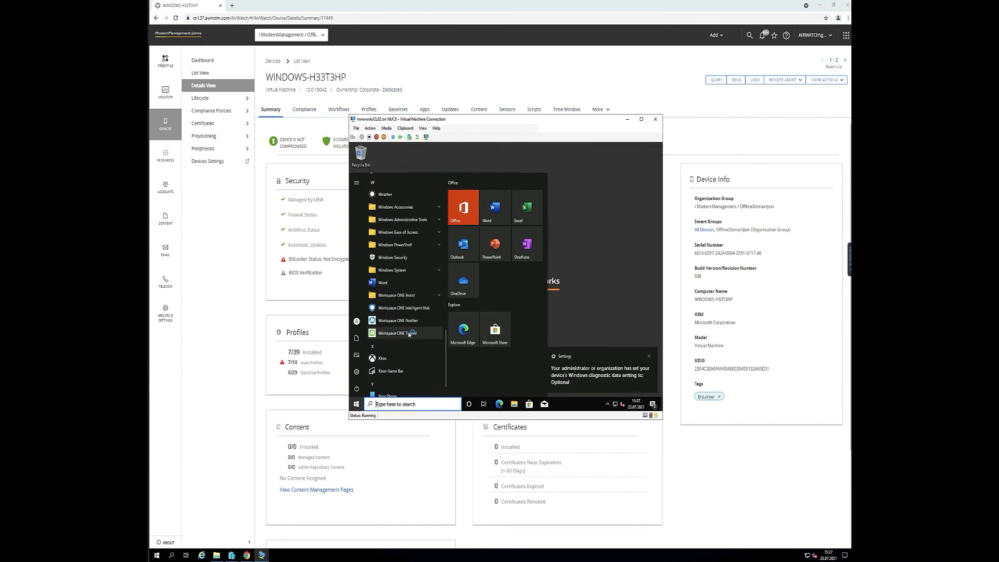
{"action": "left_click", "coordinate": [594, 281]}
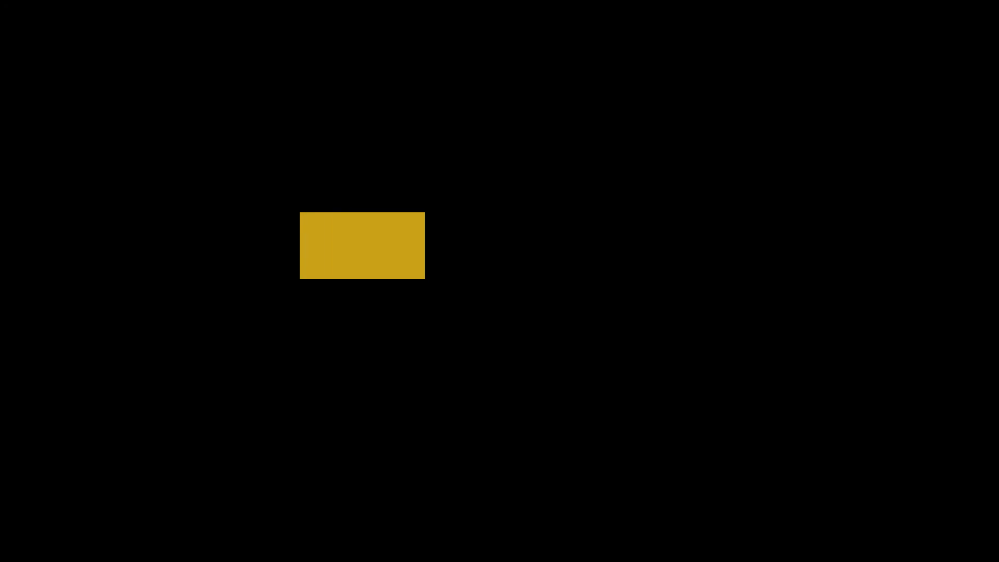